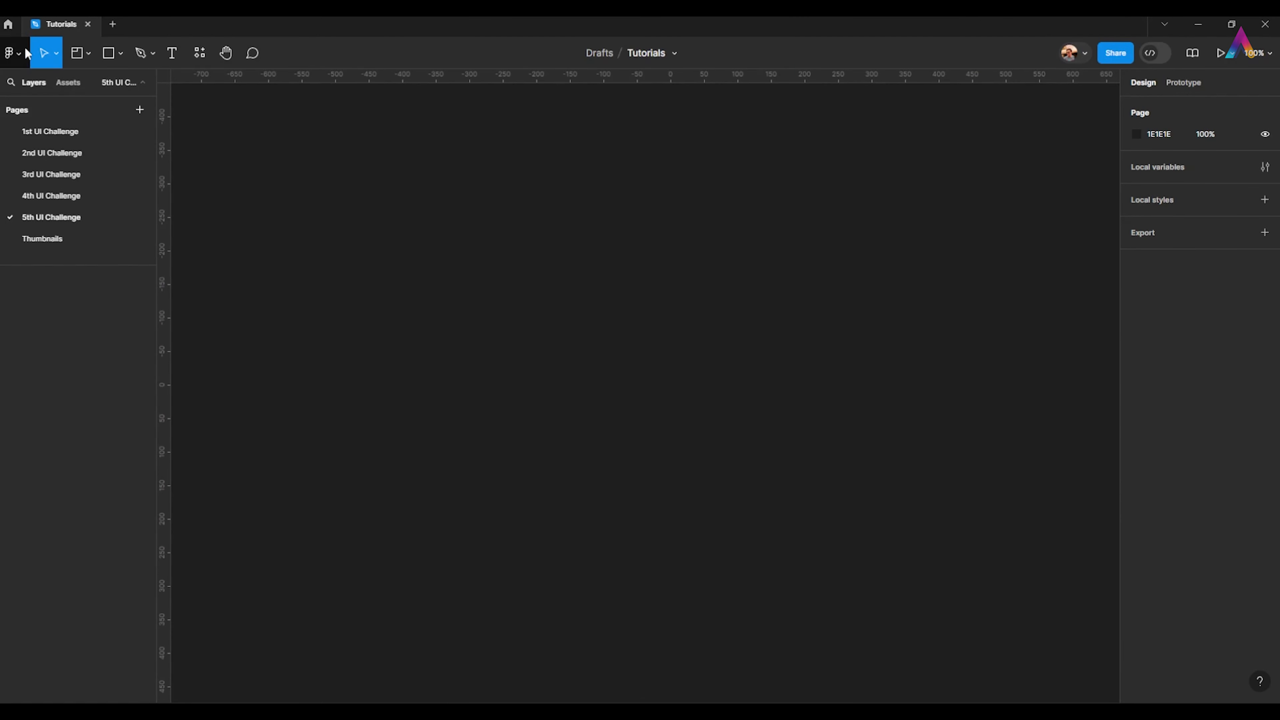
Create a Desktop frame of 1440 × 1024 on the 5th UI Challenge page
click(86, 50)
click(91, 85)
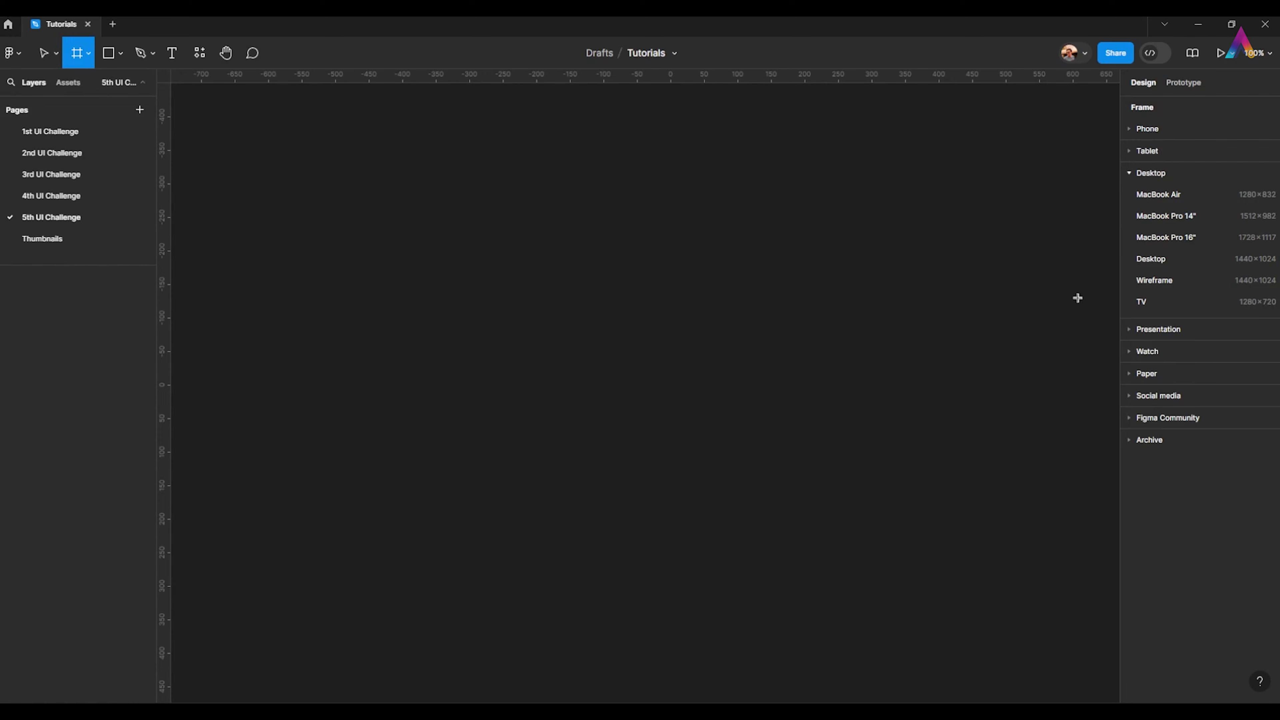
click(1185, 259)
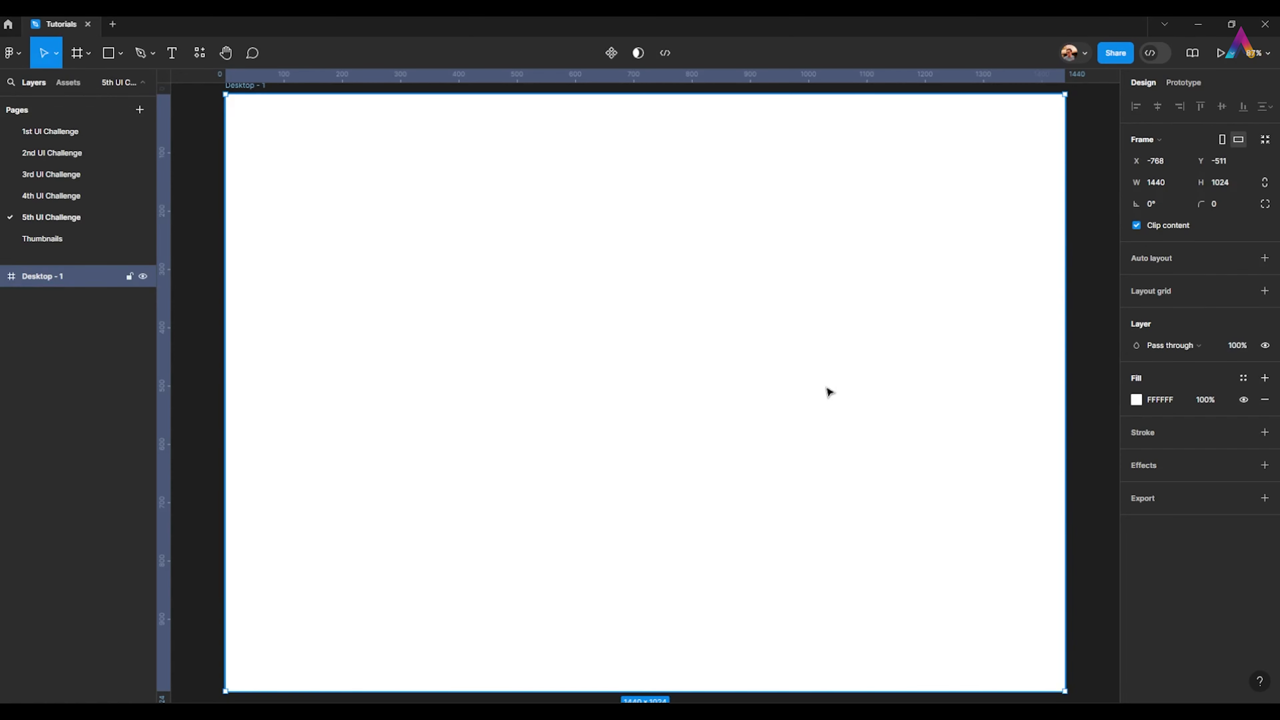
scroll(843, 354, down, 4)
click(1001, 275)
drag(1006, 266, 939, 260)
scroll(942, 264, down, 1)
Draw a square about 381 × 381 and a circle about 407 × 407 inside the desktop frame
click(109, 53)
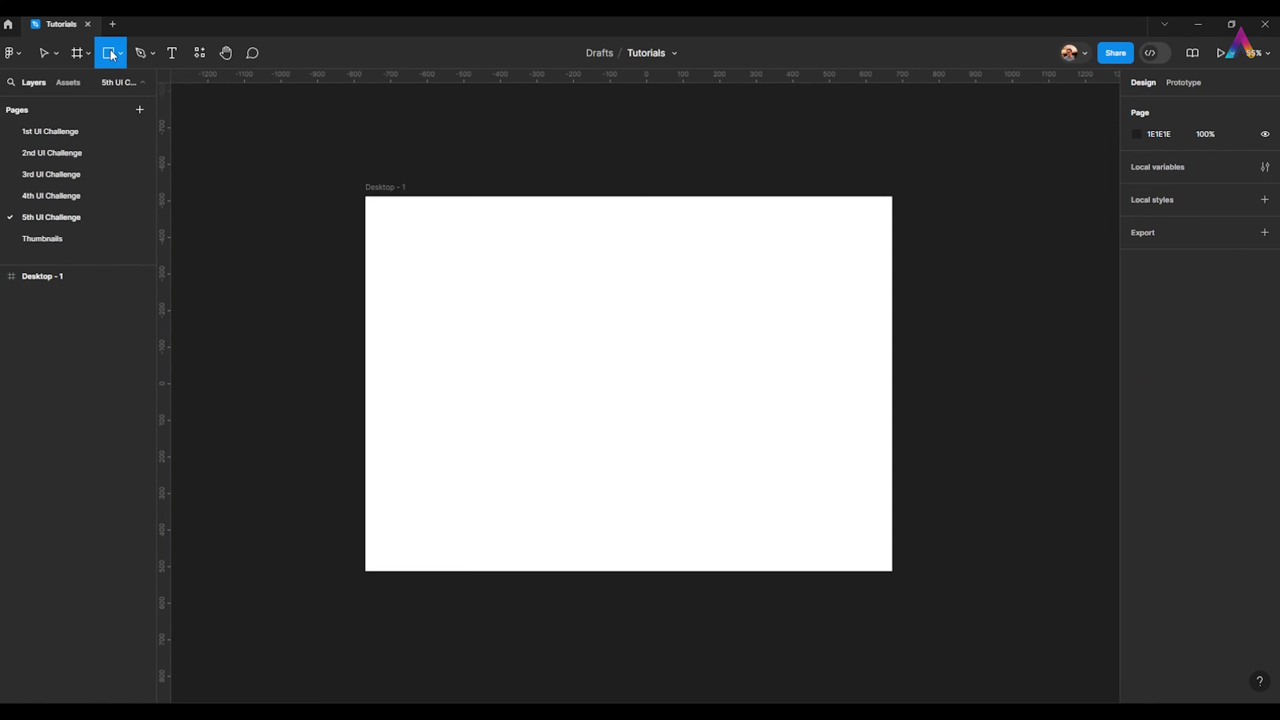
click(120, 54)
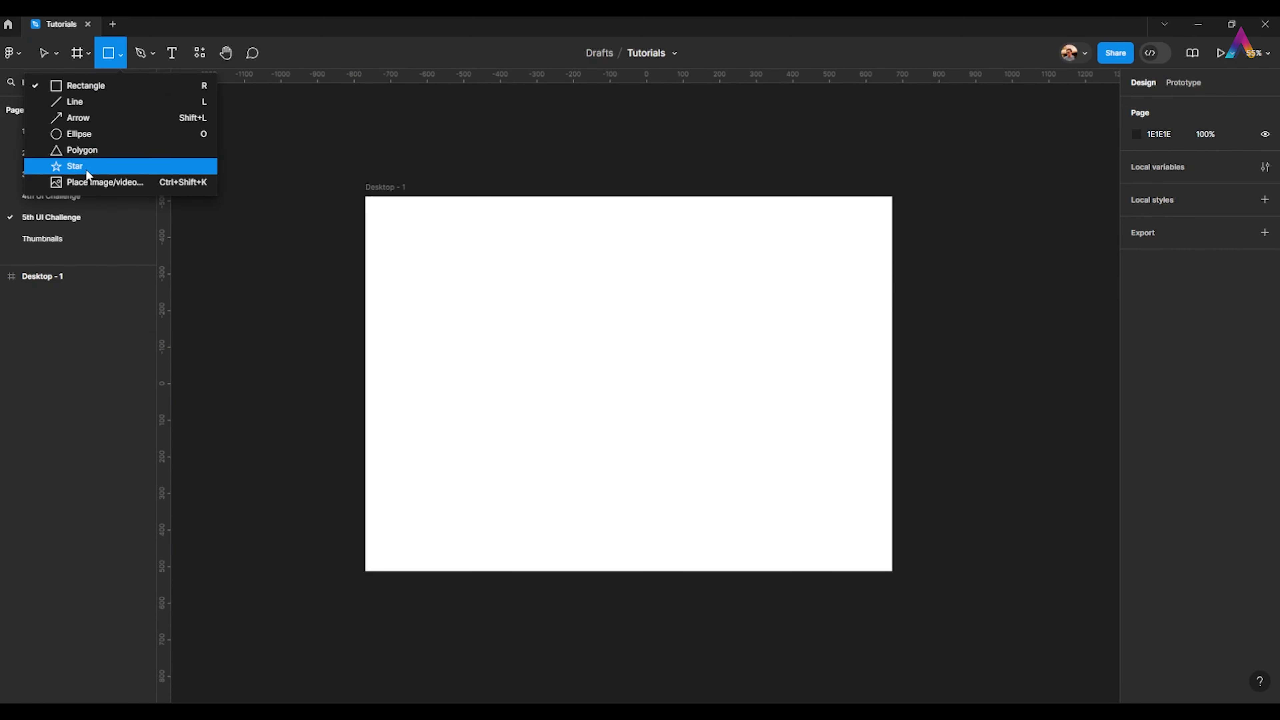
click(106, 84)
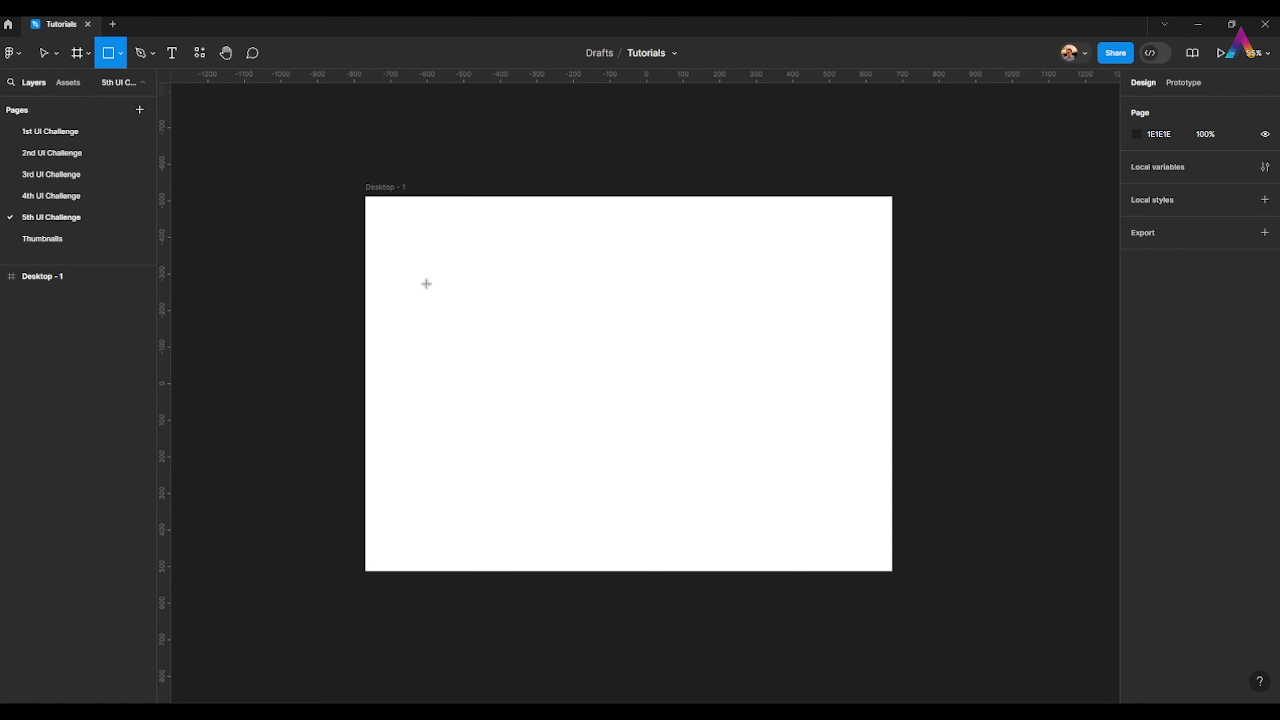
drag(425, 280, 564, 419)
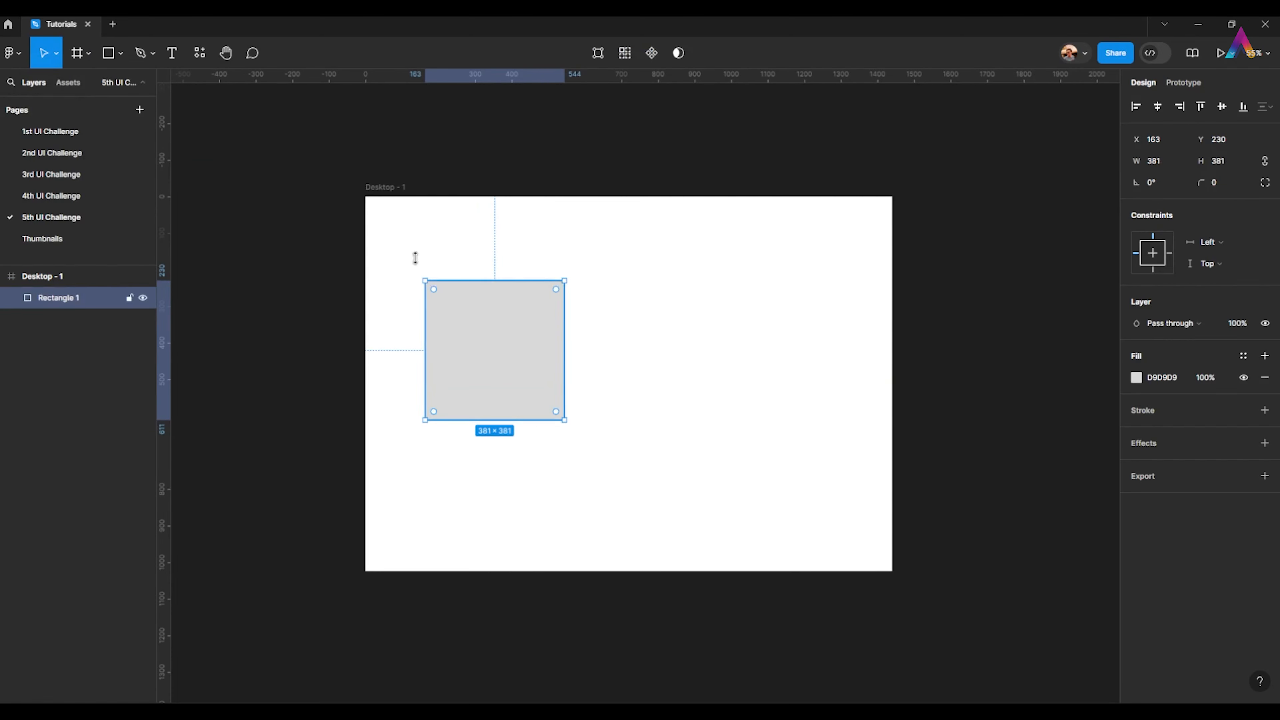
click(121, 53)
click(100, 134)
drag(574, 324, 724, 473)
Draw a triangle polygon about 279 × 279 and a five-pointed star inside the frame
click(121, 52)
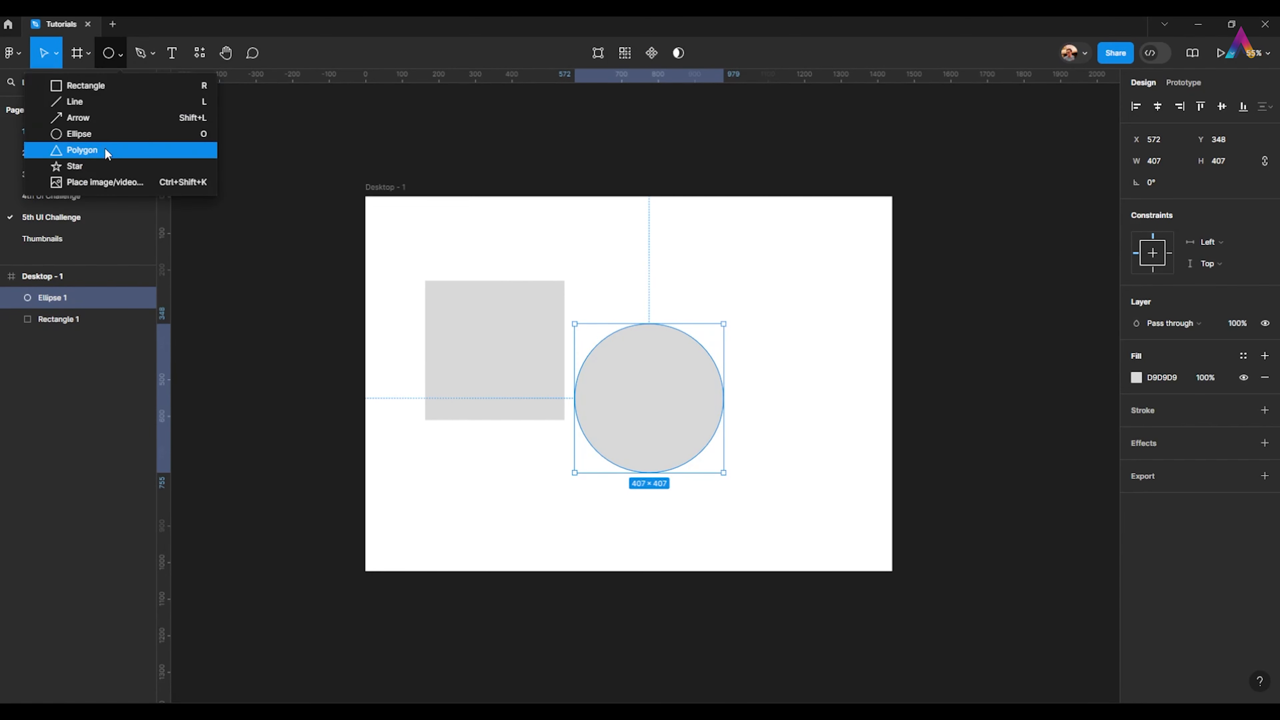
click(108, 151)
mouse_move(796, 367)
mouse_down()
mouse_move(694, 467)
mouse_move(803, 346)
mouse_move(793, 359)
mouse_up()
click(121, 52)
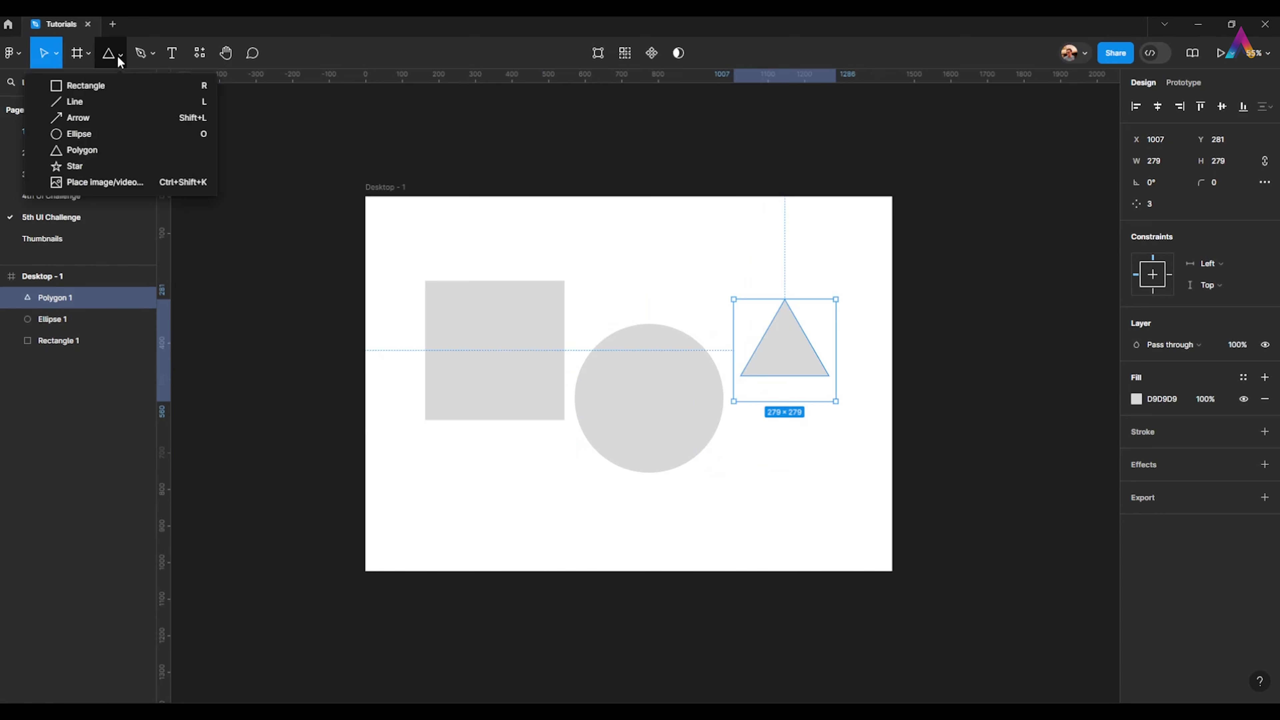
click(95, 165)
mouse_move(647, 267)
mouse_down()
mouse_move(711, 370)
mouse_move(806, 426)
mouse_up()
Reposition the star, circle and triangle so that they overlap one another beside the square
drag(732, 353, 615, 309)
scroll(706, 369, up, 1)
drag(675, 353, 777, 349)
drag(765, 448, 698, 490)
click(707, 272)
drag(710, 276, 695, 332)
drag(943, 346, 735, 372)
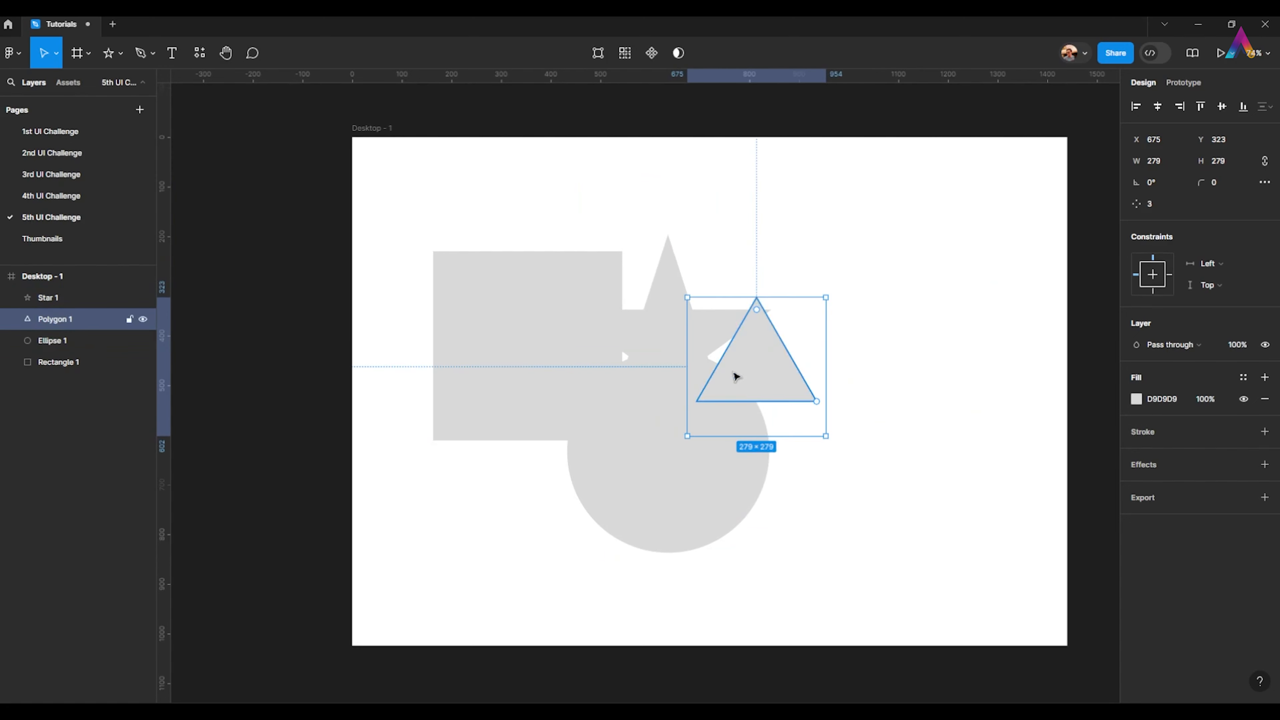
Enlarge the star to about 516 × 516 and adjust the star's and triangle's positions over the other shapes
click(745, 323)
drag(779, 233, 812, 200)
drag(737, 313, 666, 320)
mouse_move(789, 387)
mouse_down()
mouse_move(754, 367)
mouse_move(779, 383)
mouse_up()
scroll(751, 319, down, 4)
click(863, 328)
scroll(867, 330, up, 3)
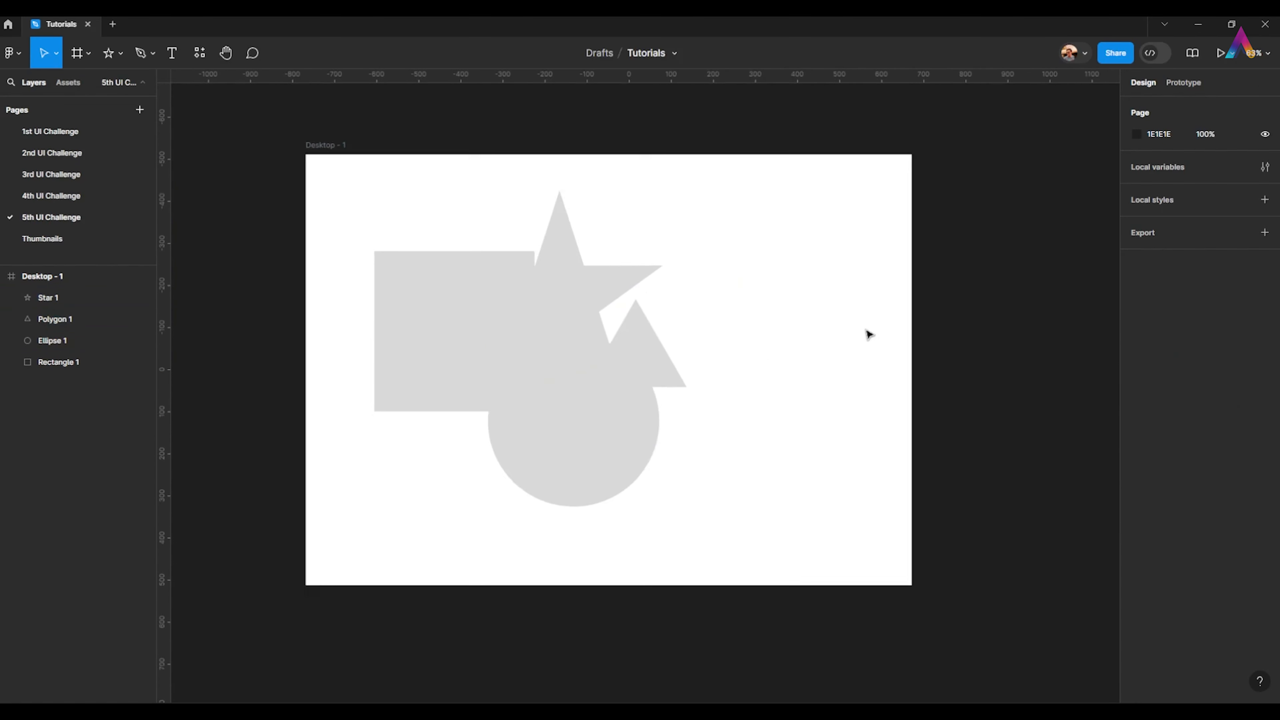
Fill the square with the bright blue 148FE8
click(580, 285)
click(382, 289)
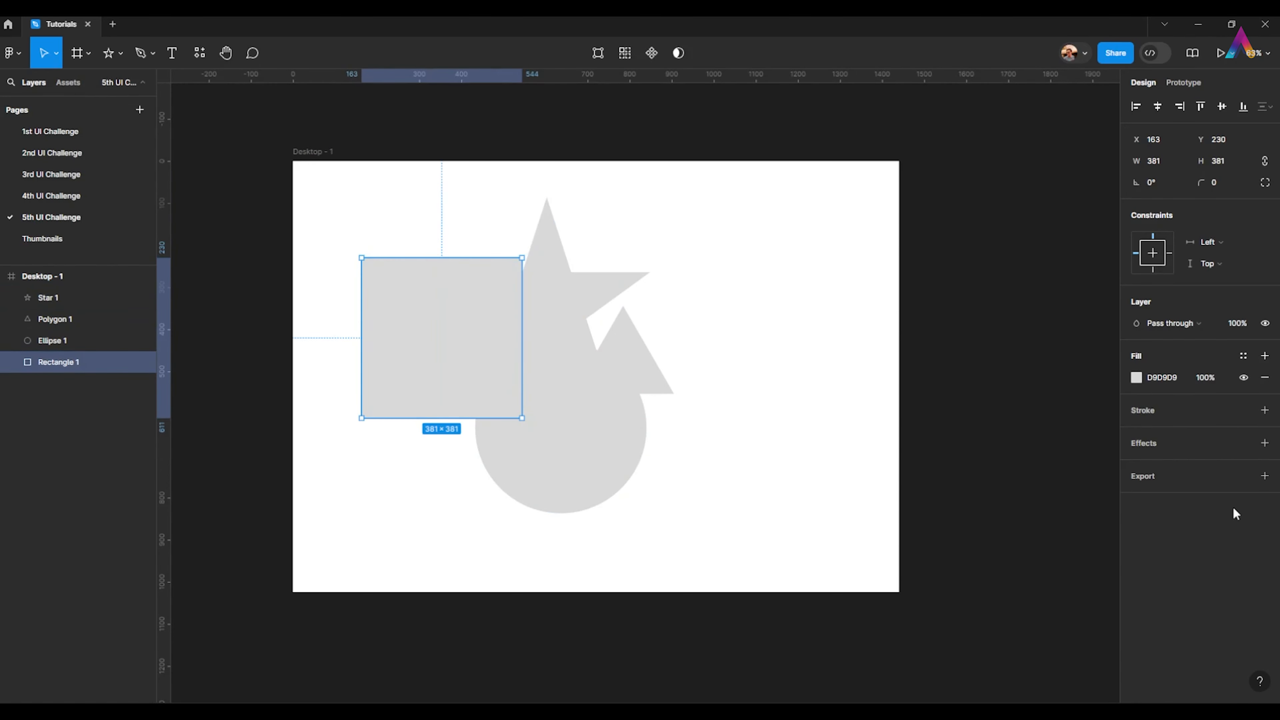
click(1137, 377)
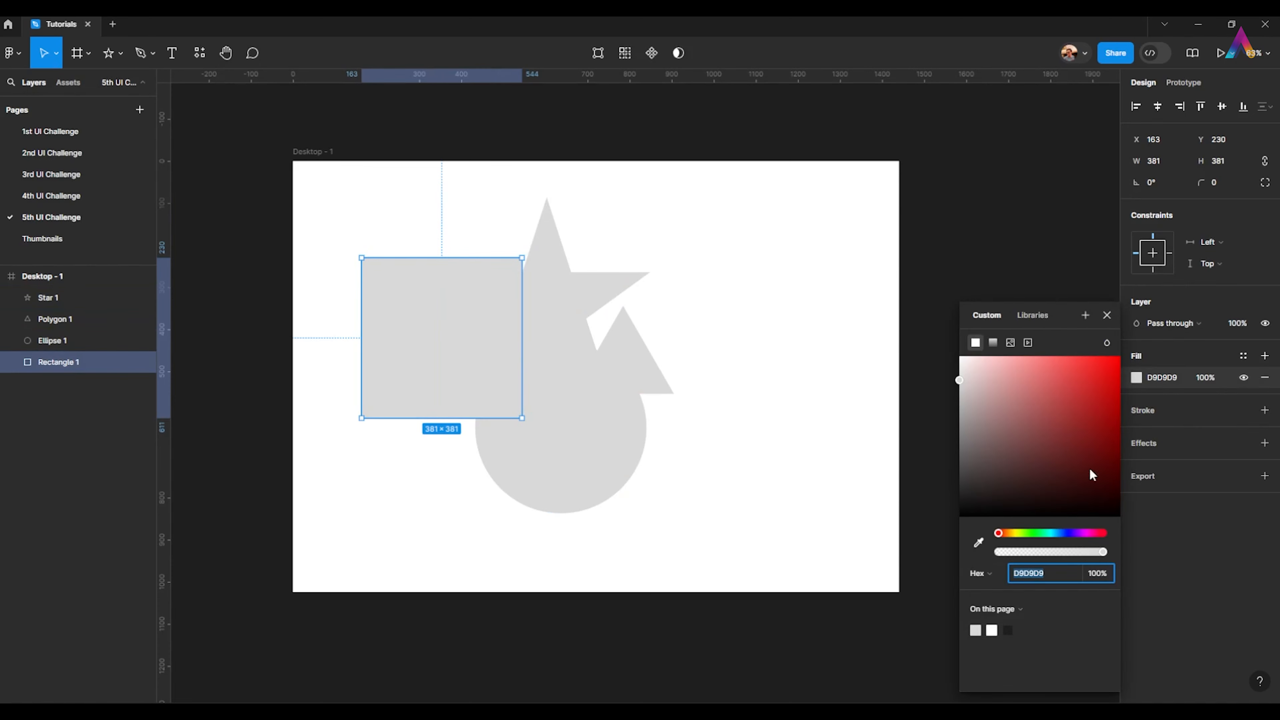
drag(1048, 481, 1081, 396)
drag(1040, 535, 1058, 533)
drag(1080, 454, 1107, 375)
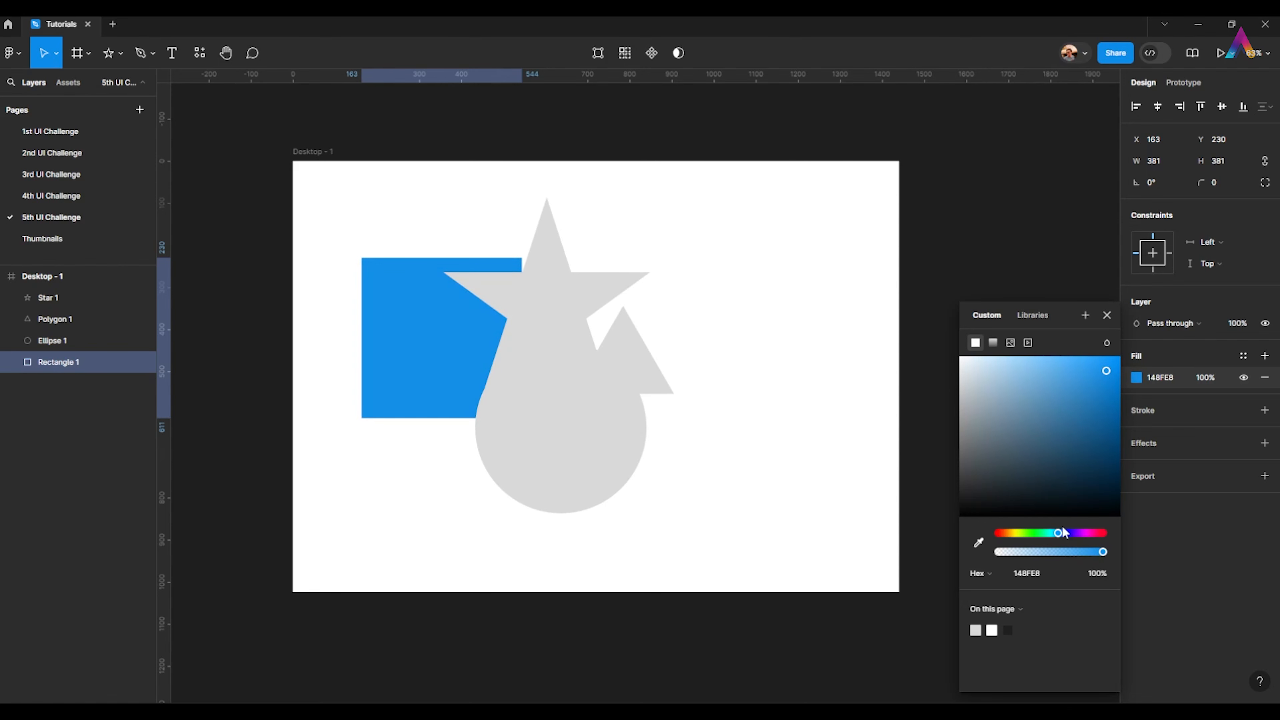
Copy the square's blue fill to the star and shift its hue to green, 14E84F
click(1163, 380)
key(ctrl+c)
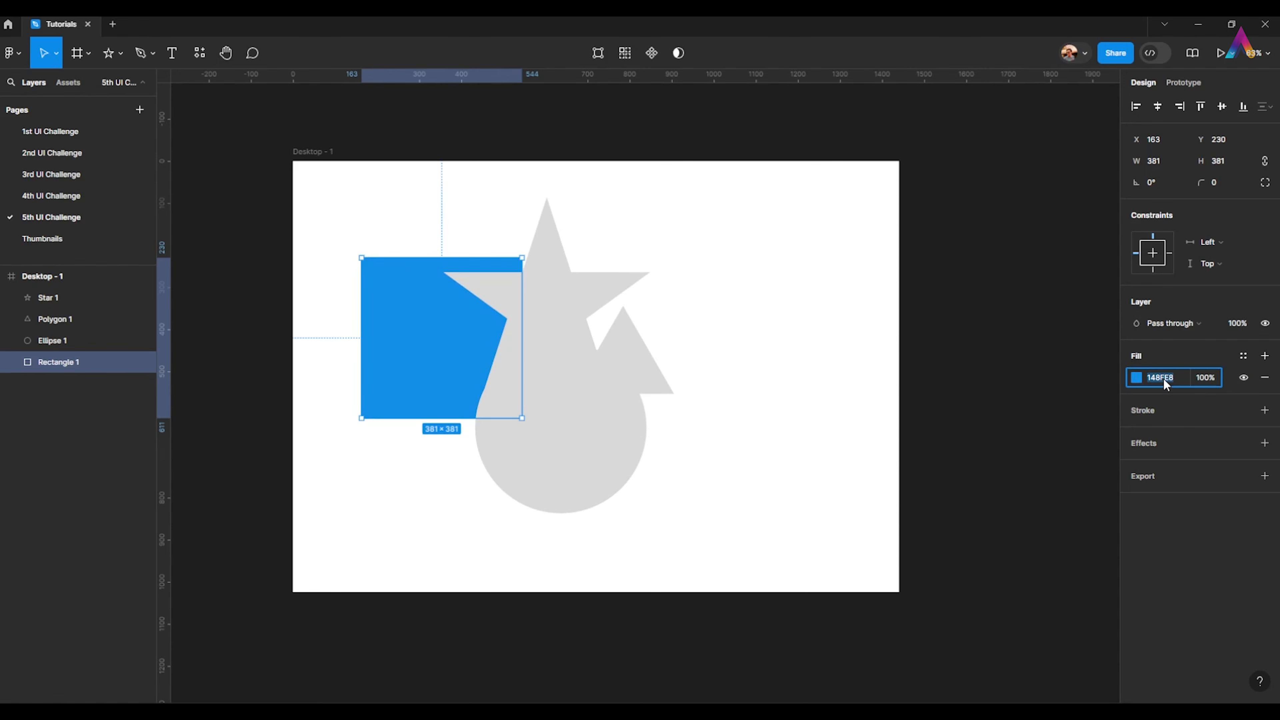
click(572, 290)
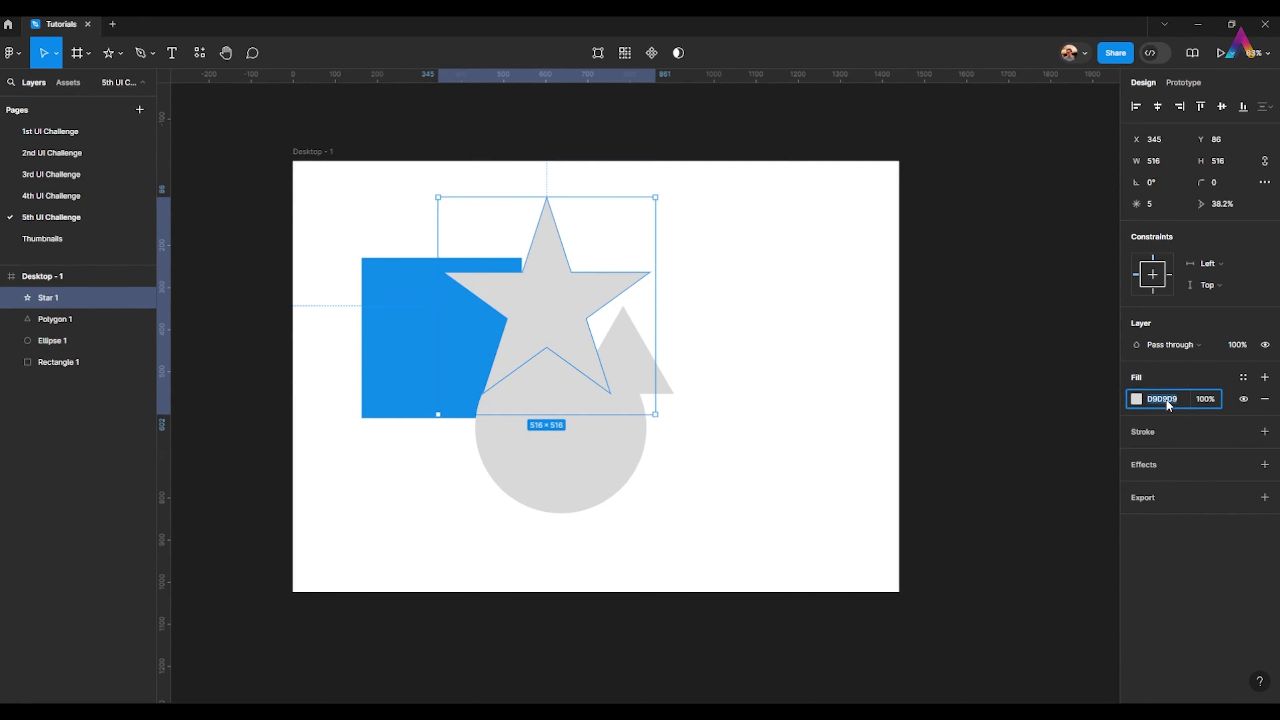
key(ctrl+v)
key(Return)
click(1137, 399)
key(ctrl+c)
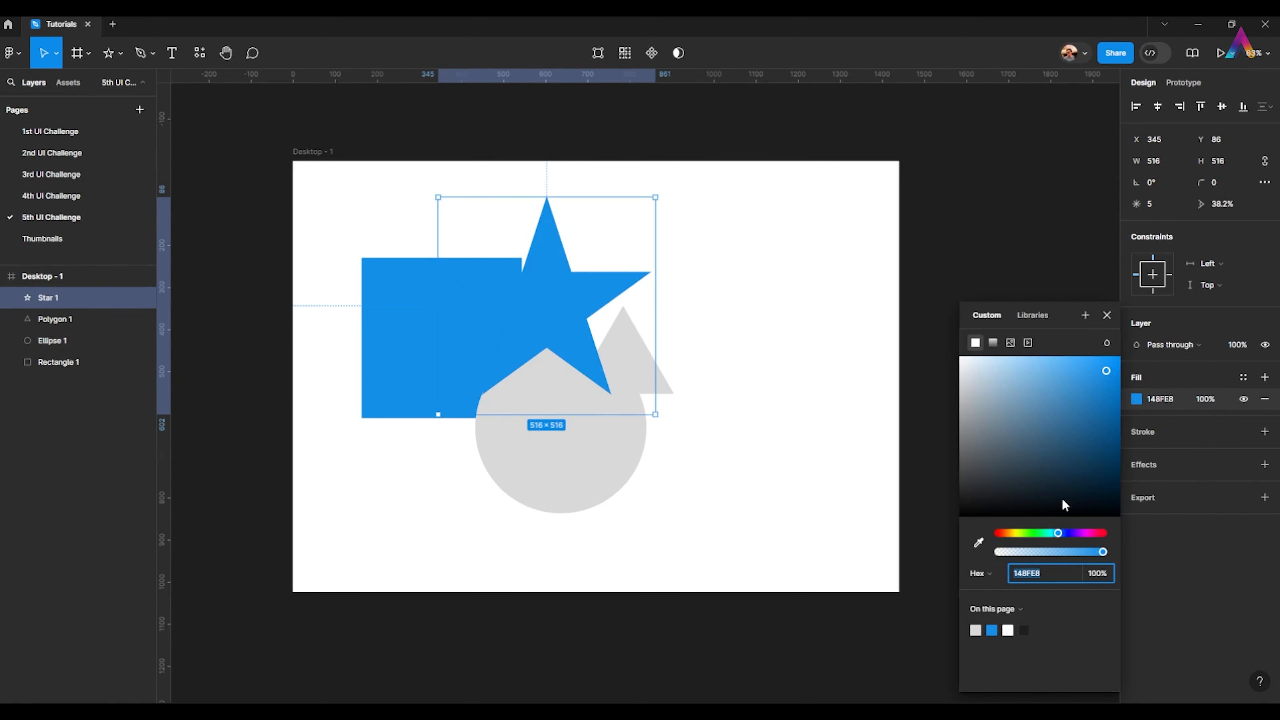
drag(1060, 532, 1038, 532)
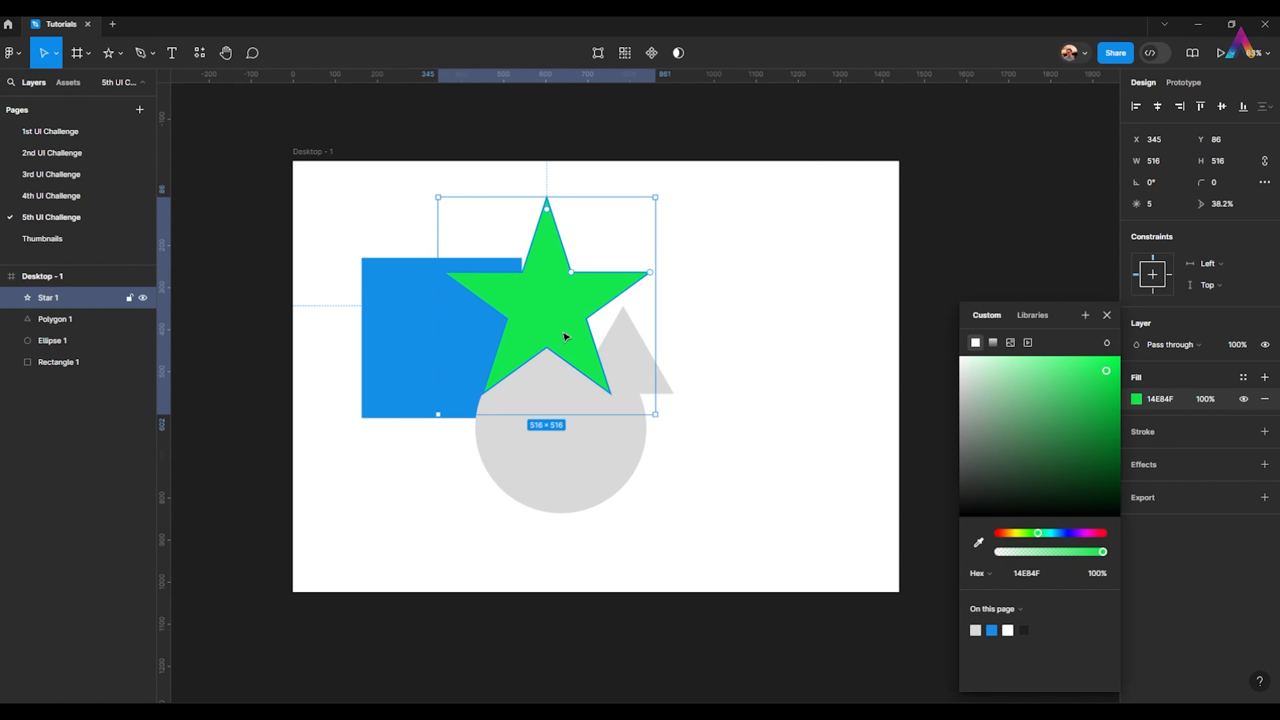
Apply the copied blue to the circle and shift its hue to magenta, E314E8
click(595, 463)
click(1159, 377)
key(ctrl+v)
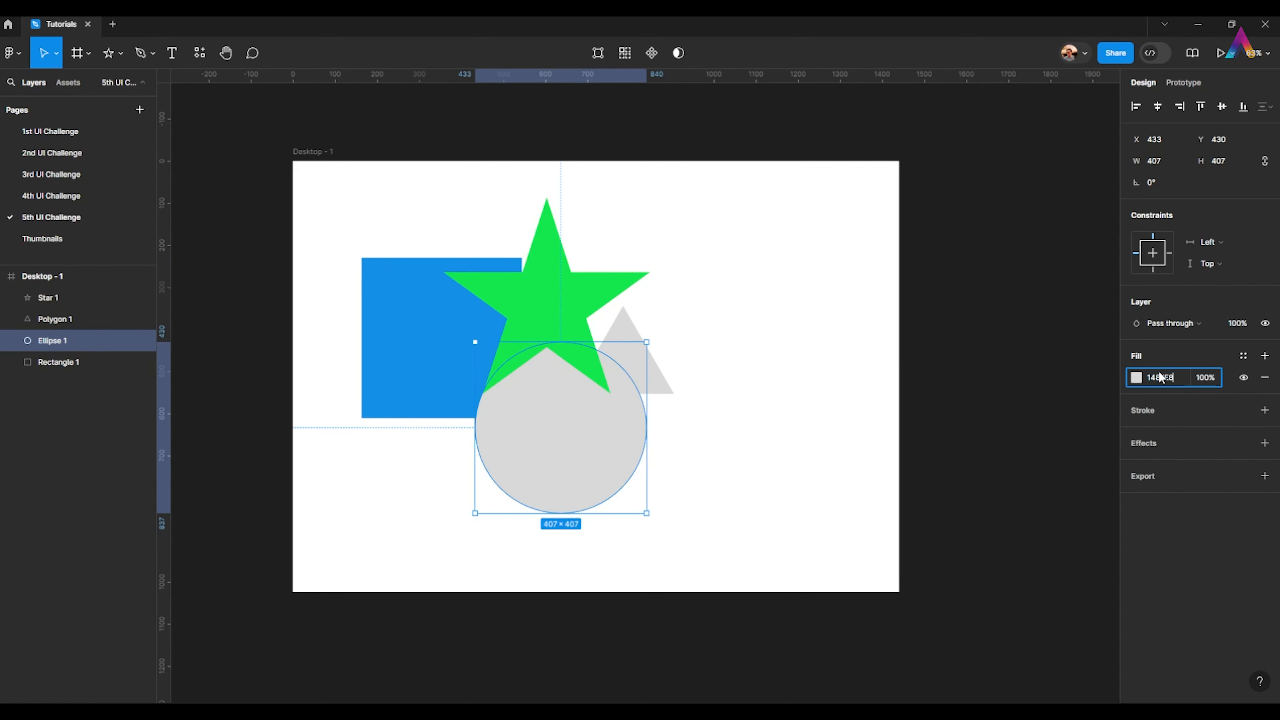
key(Return)
click(1137, 377)
key(ctrl+c)
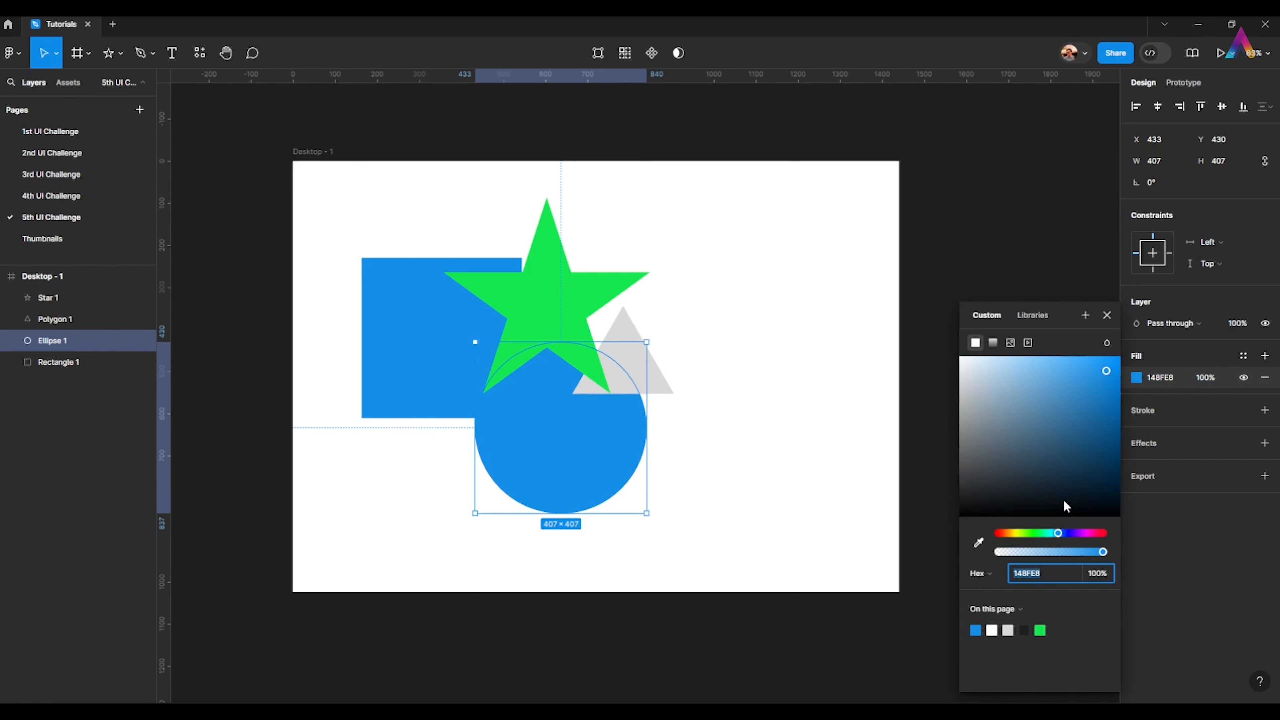
drag(1065, 536, 1086, 530)
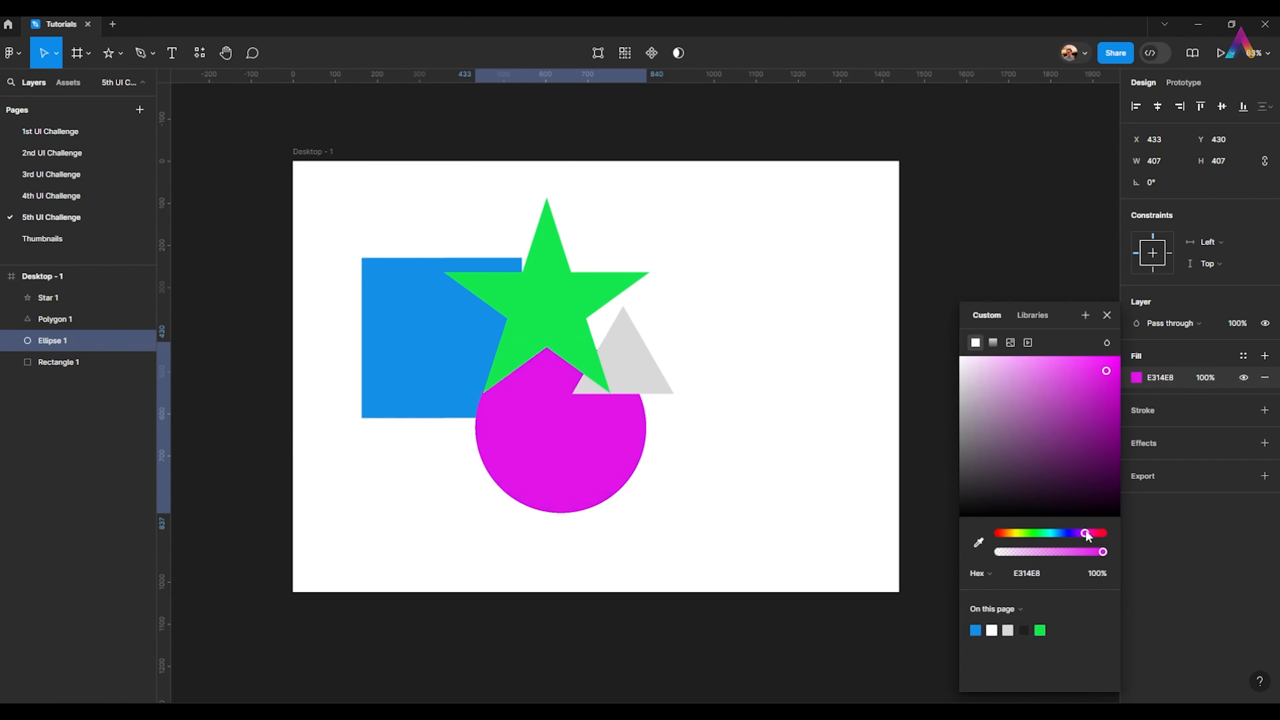
key(Escape)
Apply the copied blue to the triangle and shift its hue to red, E81447
click(665, 382)
key(ctrl+v)
key(Return)
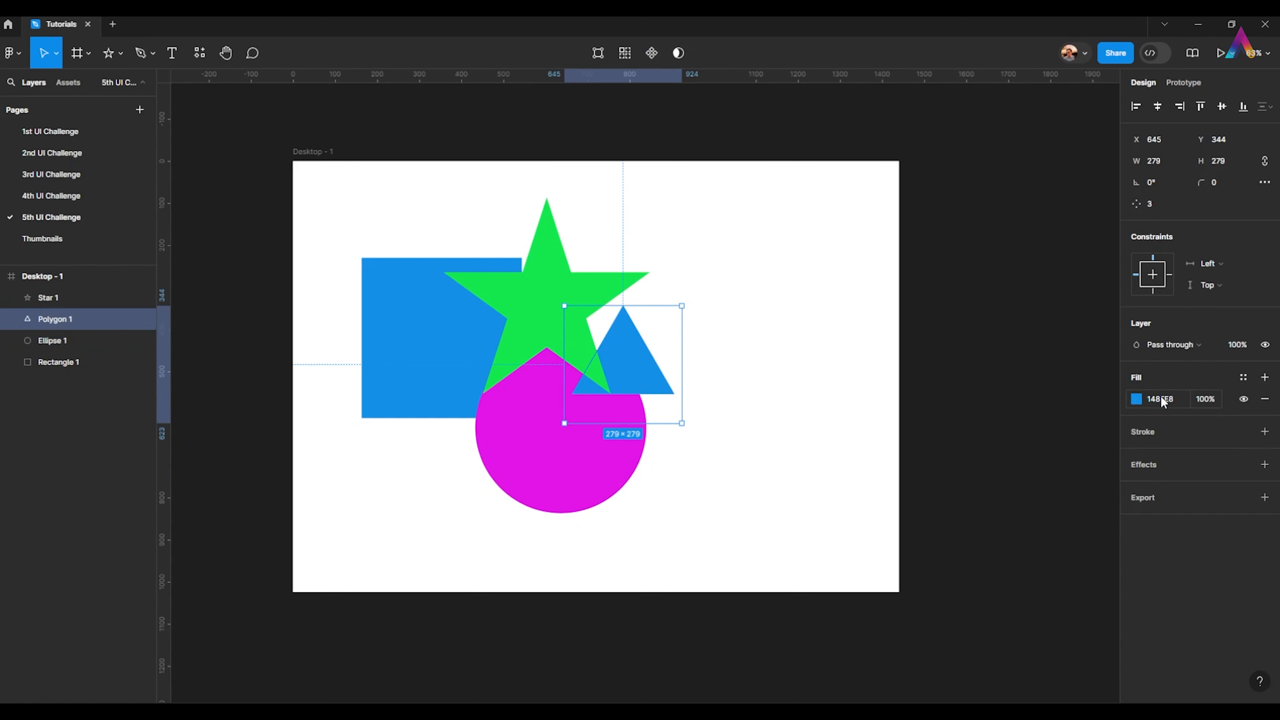
click(1138, 399)
drag(1098, 533, 1103, 531)
scroll(897, 197, down, 3)
click(897, 197)
Duplicate the blue square toward the frame's lower left and widen the copy to about 567 × 381
scroll(397, 363, up, 2)
drag(533, 307, 318, 401)
click(406, 354)
click(379, 413)
click(396, 411)
click(499, 318)
click(386, 299)
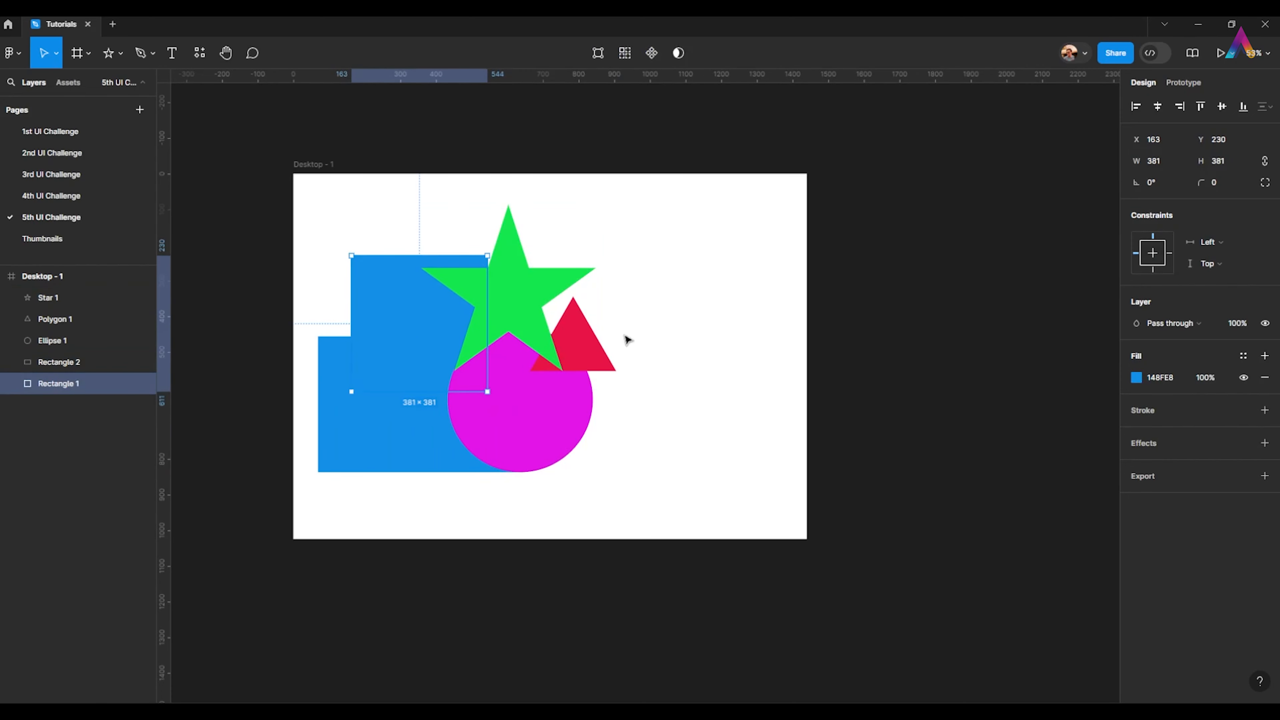
Duplicate the red triangle above the original, enlarge the copy to about 403 × 402 and fill it golden yellow
click(600, 348)
drag(589, 354, 569, 252)
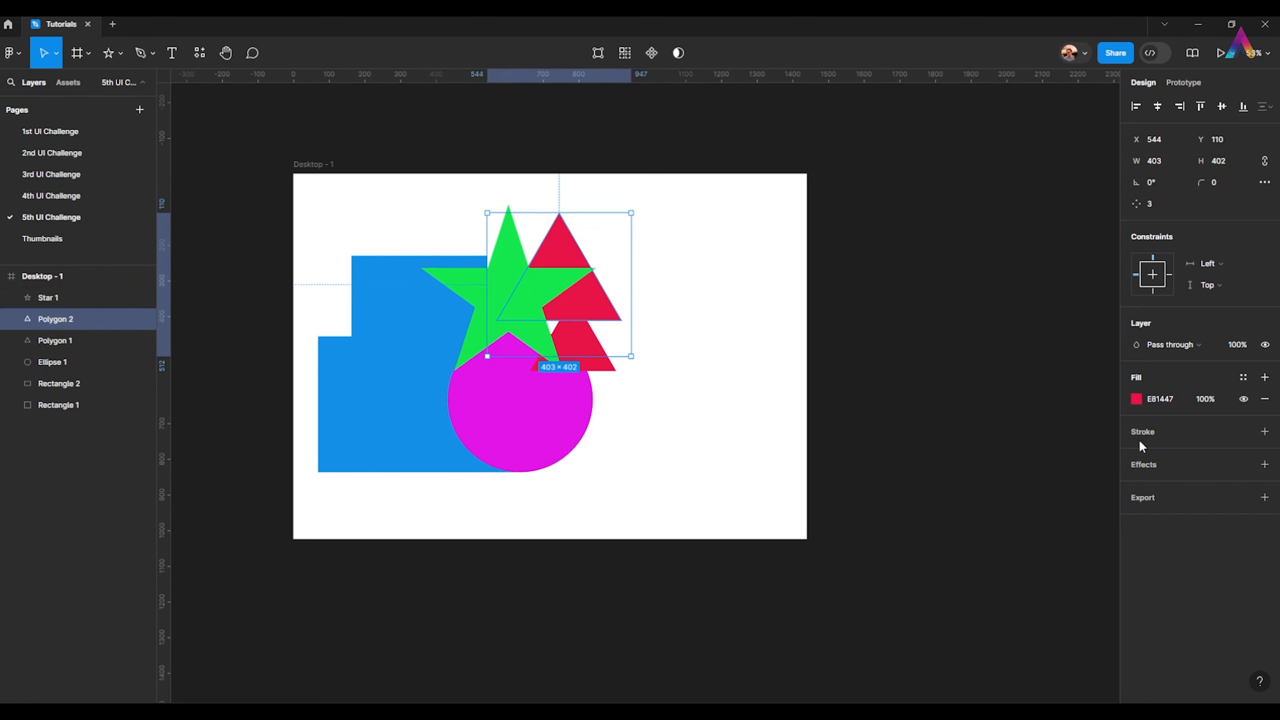
click(1136, 400)
drag(1034, 534, 1014, 536)
Fill the wide duplicated rectangle with orange and send it behind the blue square
click(360, 418)
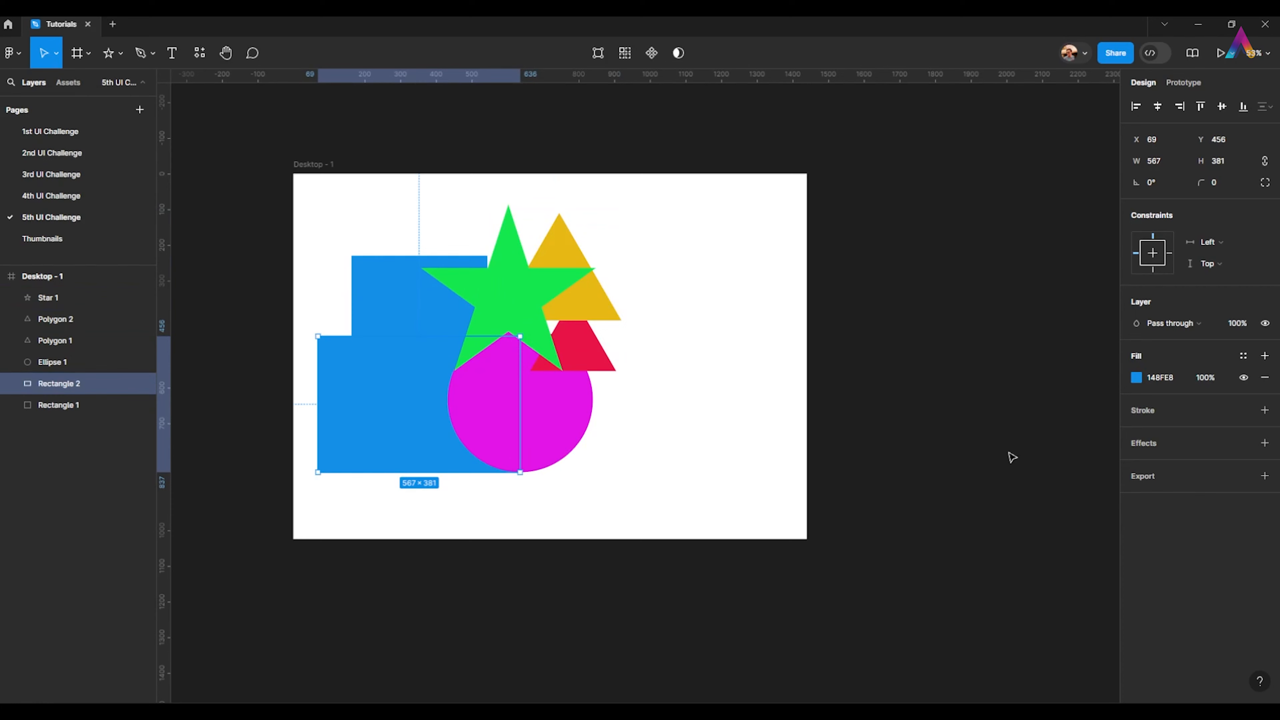
click(1134, 378)
drag(1050, 534, 1003, 533)
key(ctrl+bracketleft)
click(890, 237)
scroll(672, 298, down, 3)
scroll(495, 314, up, 2)
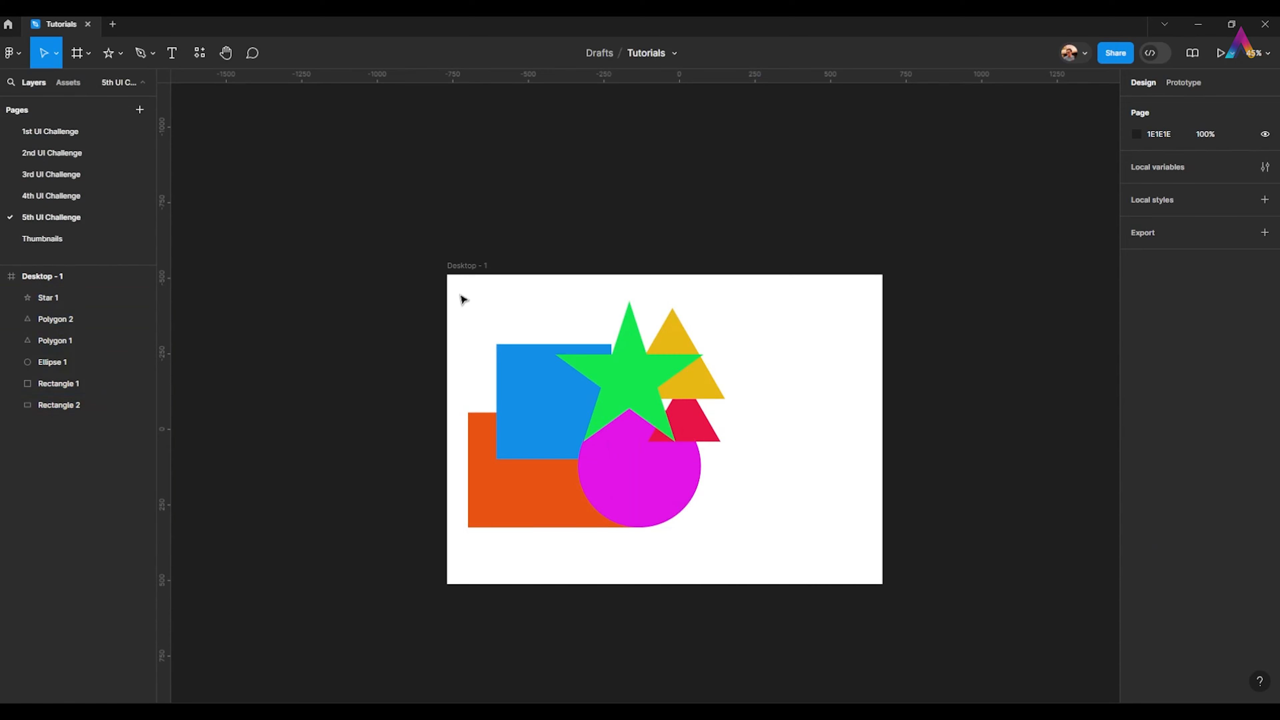
Select all six shapes and add a Layer blur effect to them
drag(464, 301, 750, 544)
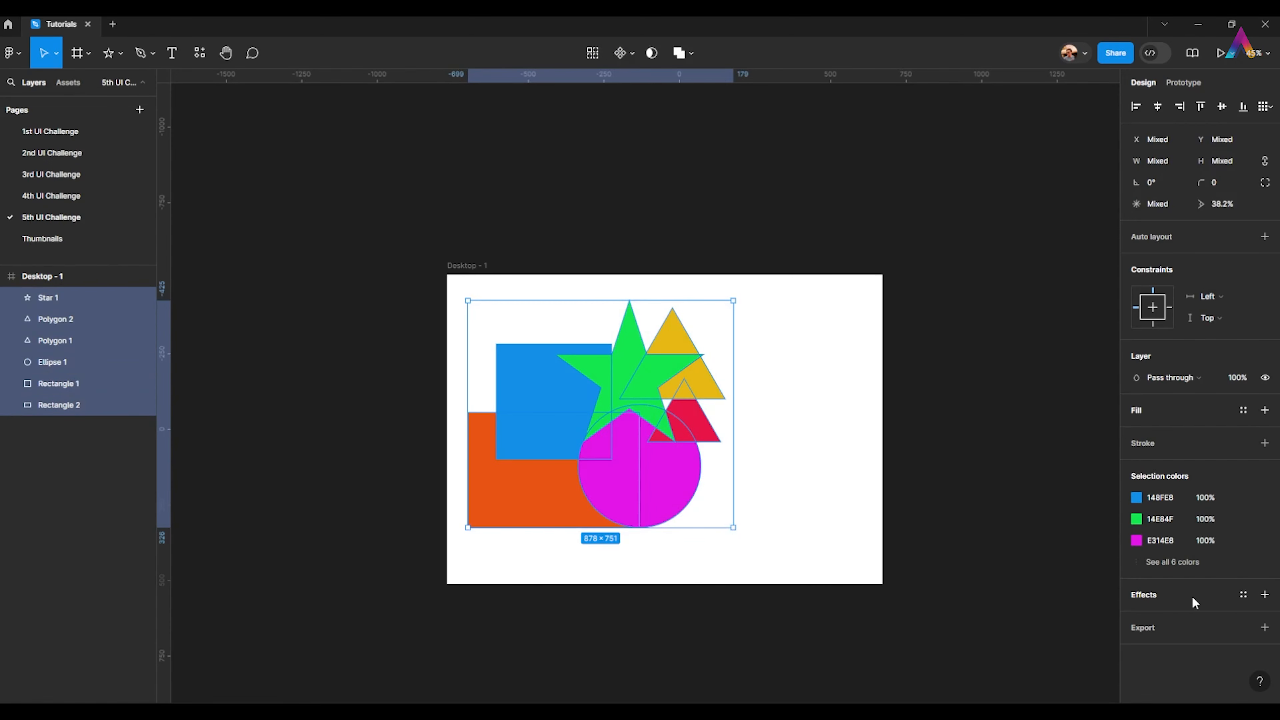
click(1265, 595)
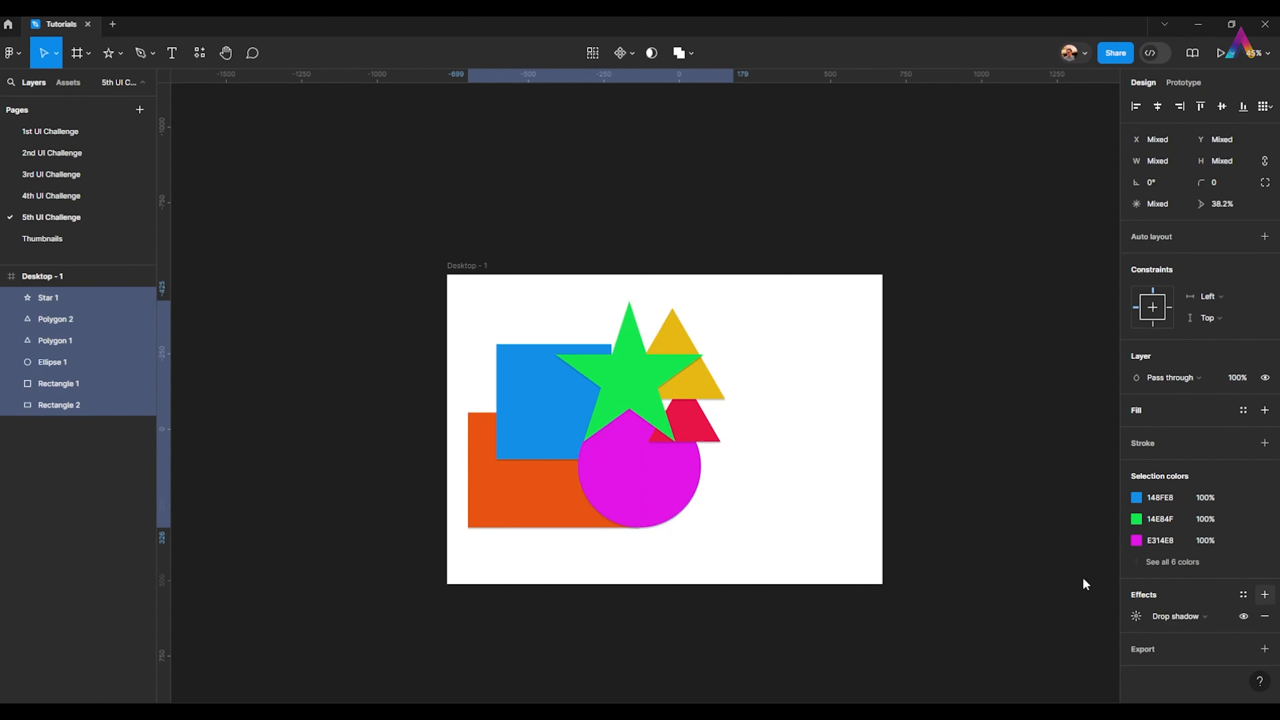
click(1185, 616)
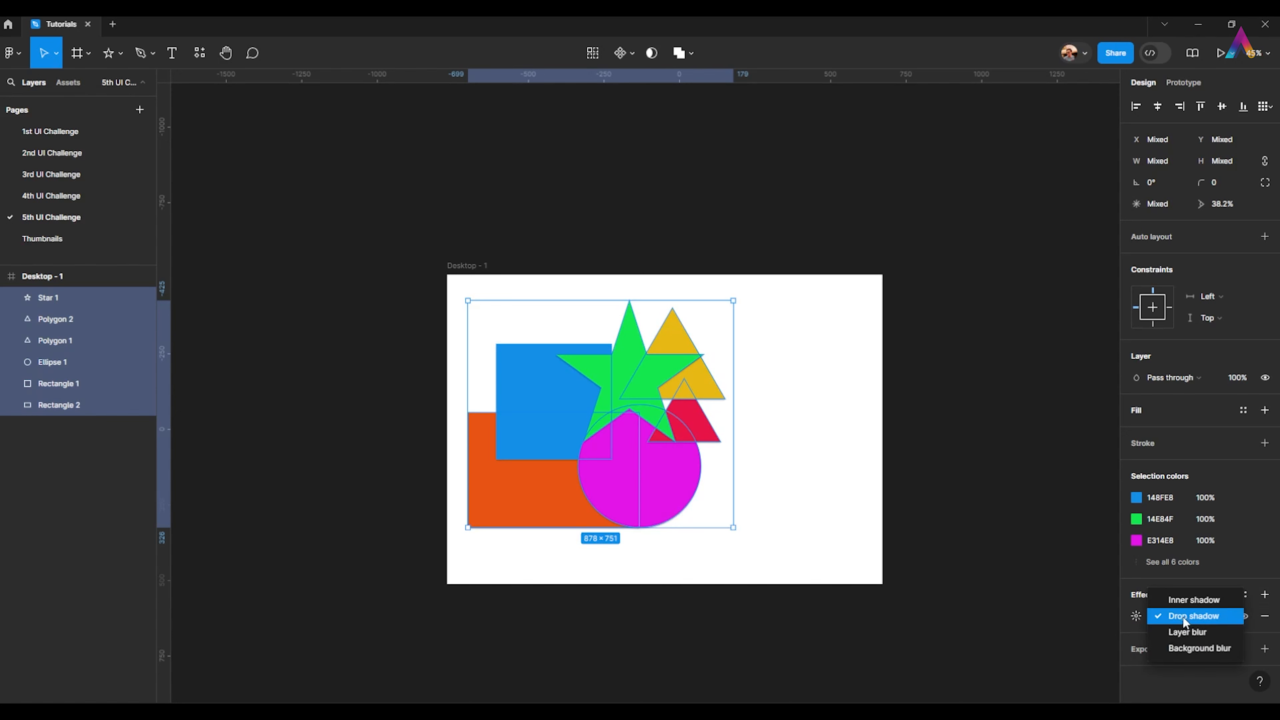
click(1200, 633)
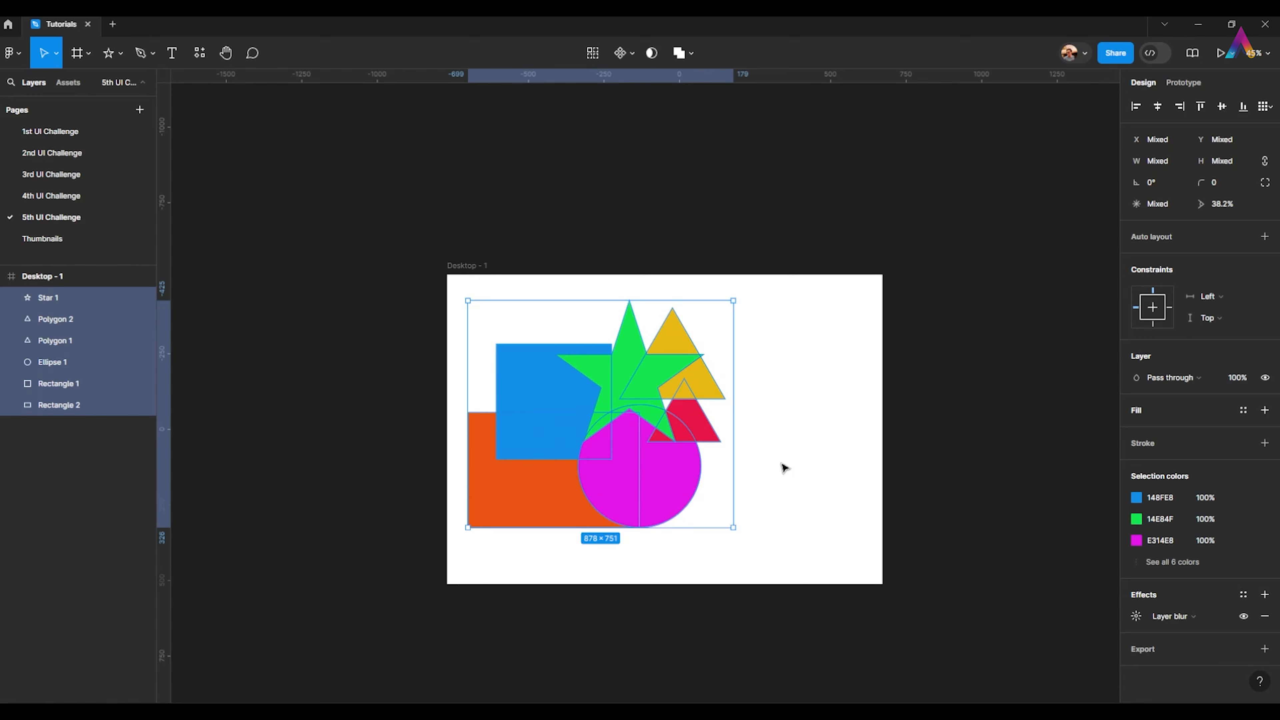
drag(783, 466, 753, 432)
Increase the layer blur of the selected shapes to about 200 so their colors blend together
click(1131, 617)
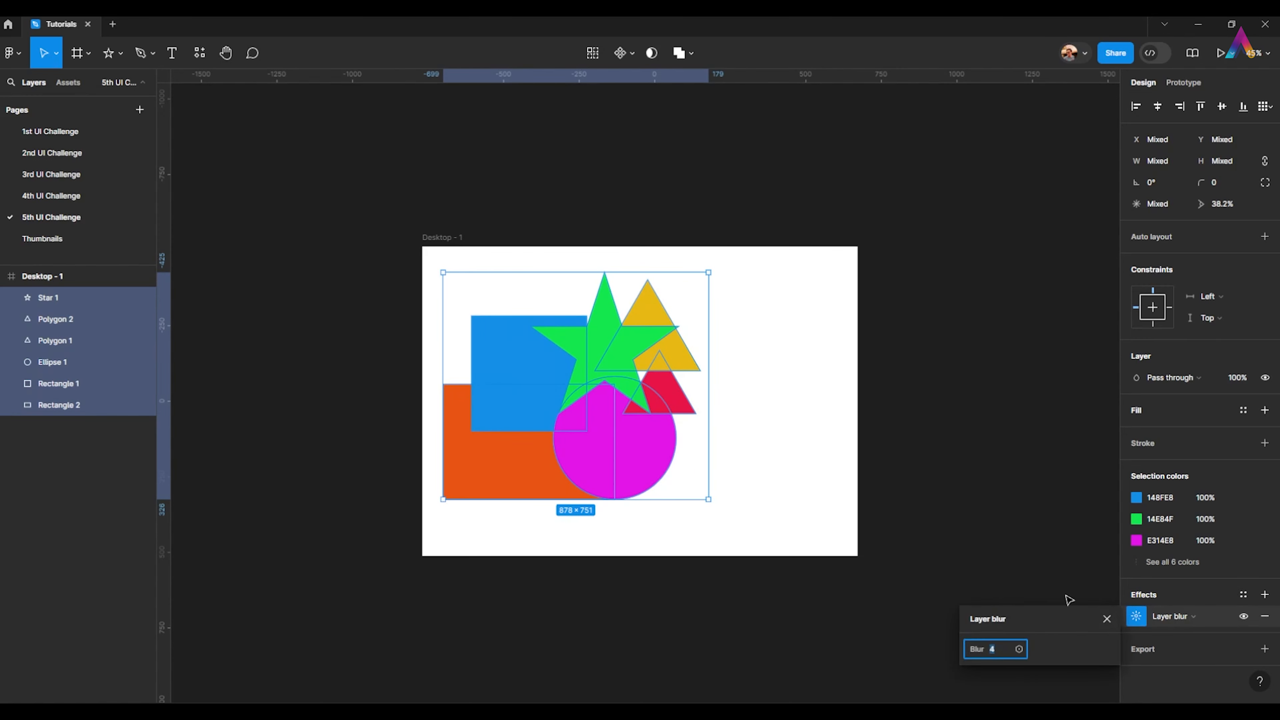
click(1006, 645)
text(84)
key(Return)
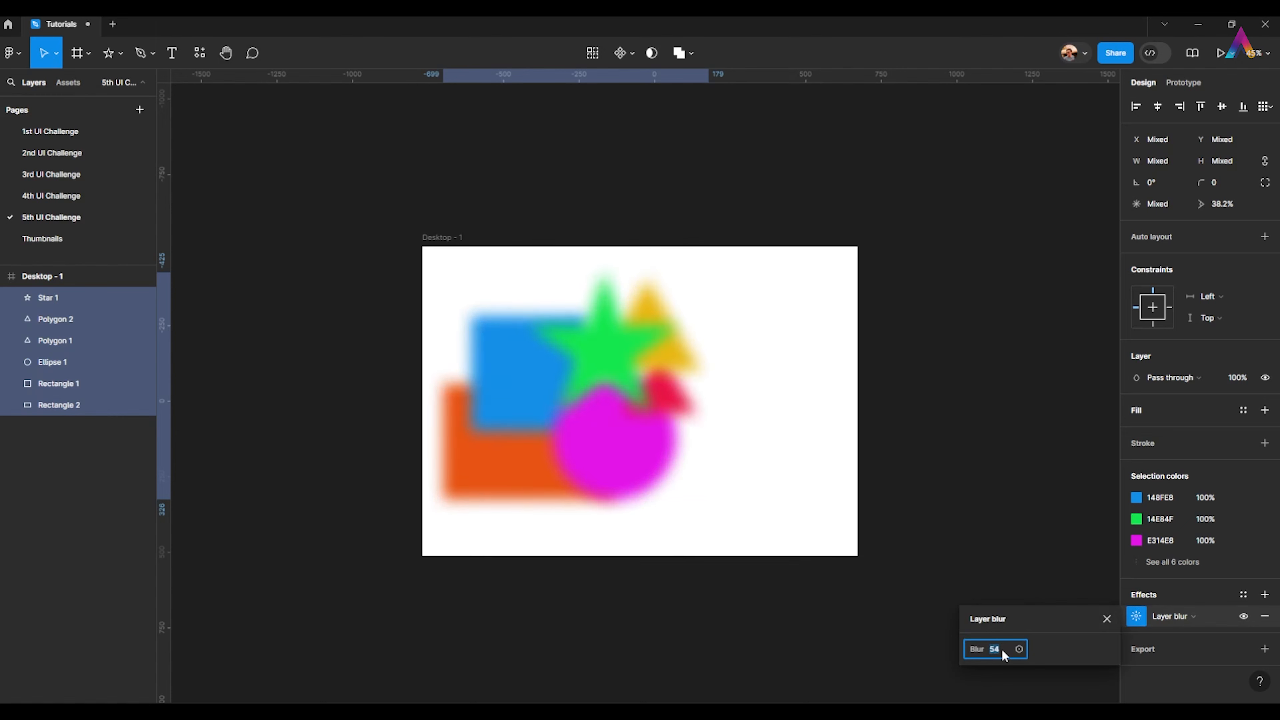
key(shift+Up)
key(shift+Up)
key(shift+Up)
key(shift+Up)
key(shift+Up)
key(shift+Up)
key(shift+Up)
key(shift+Up)
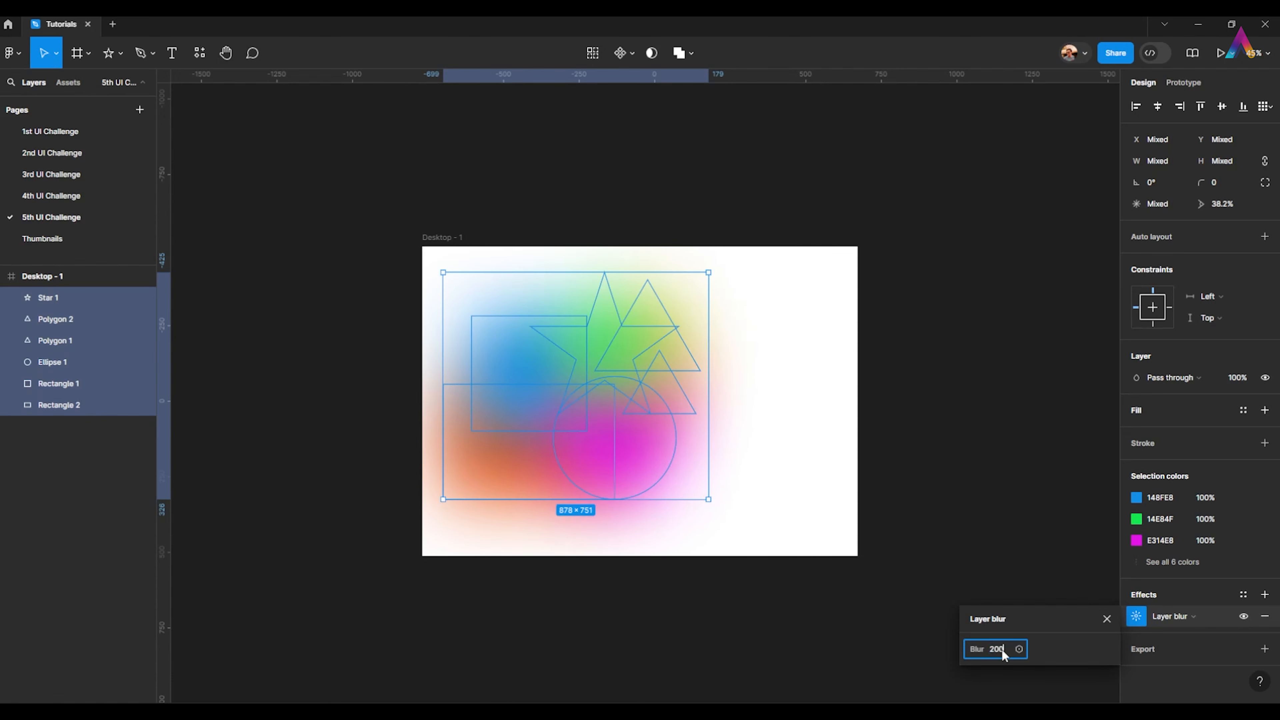
key(Return)
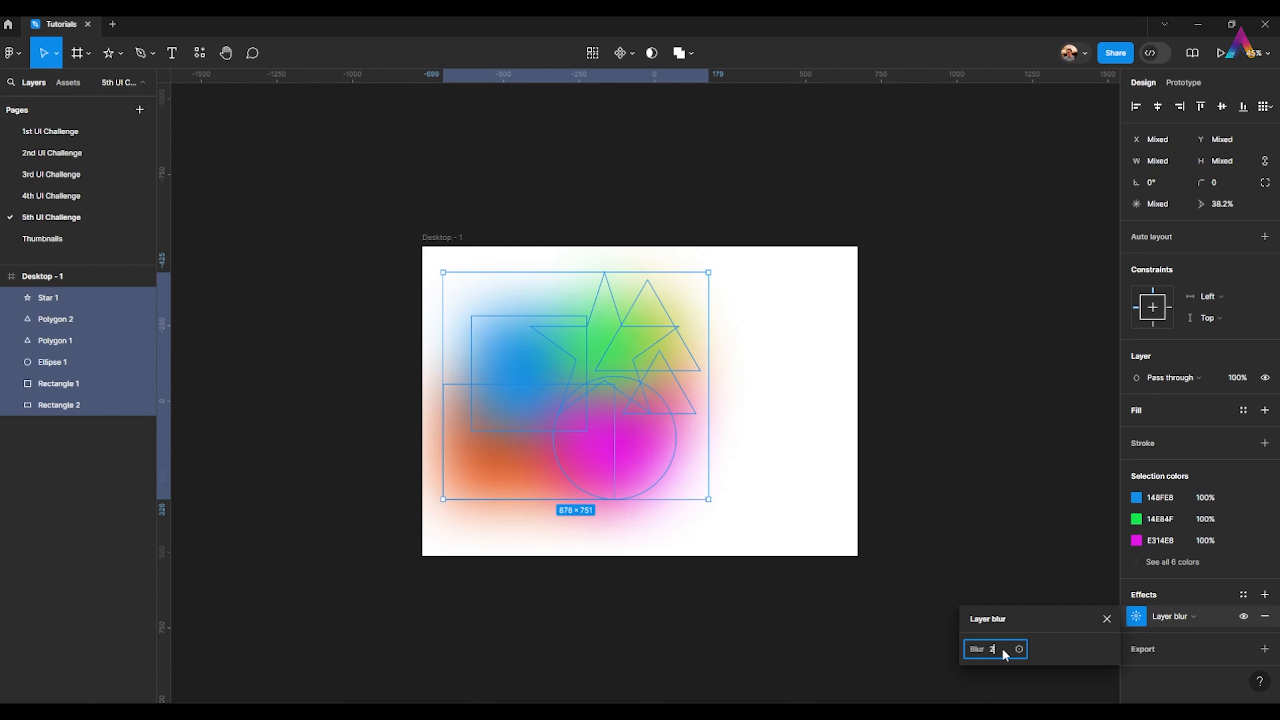
click(892, 242)
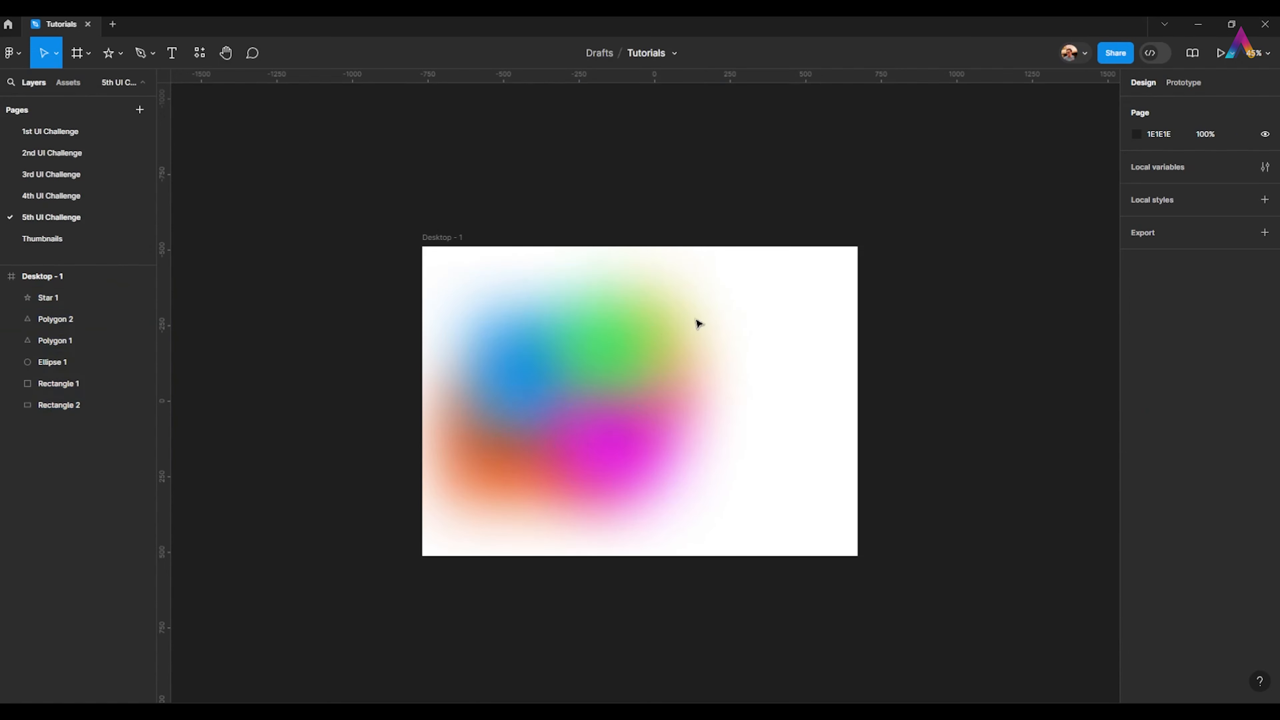
Set the blue square's layer opacity to 60%
click(615, 338)
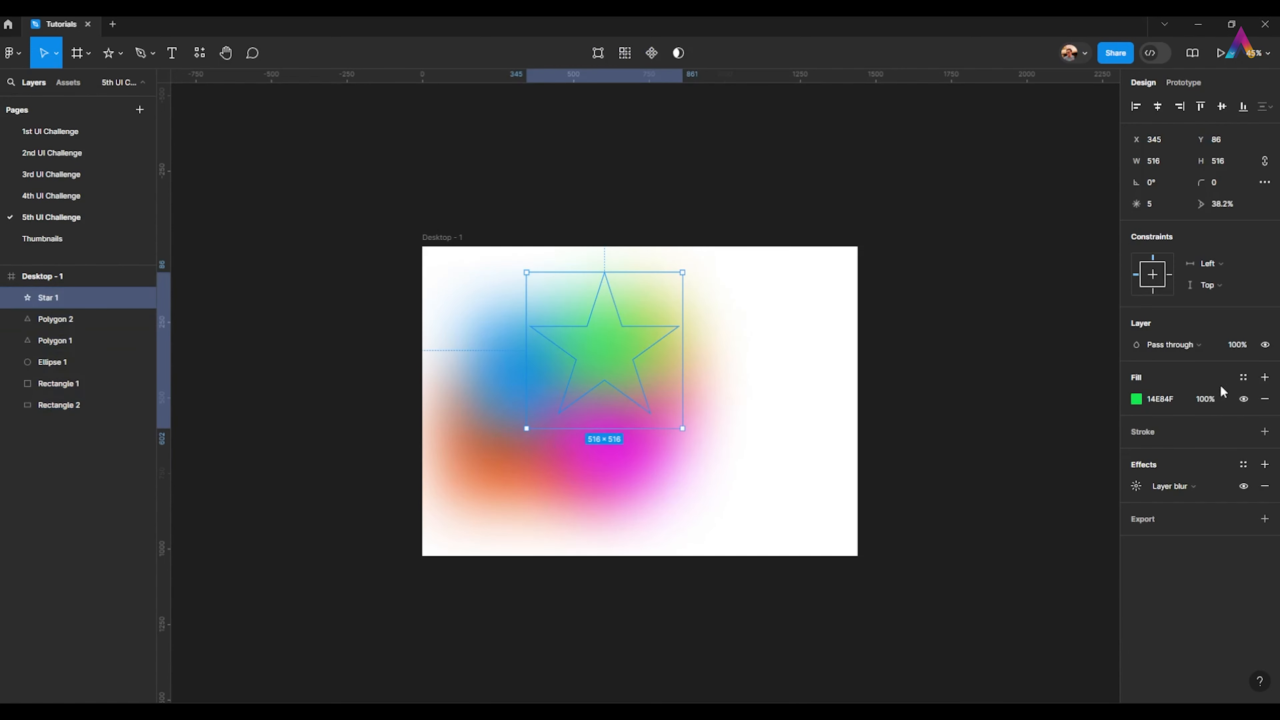
click(512, 372)
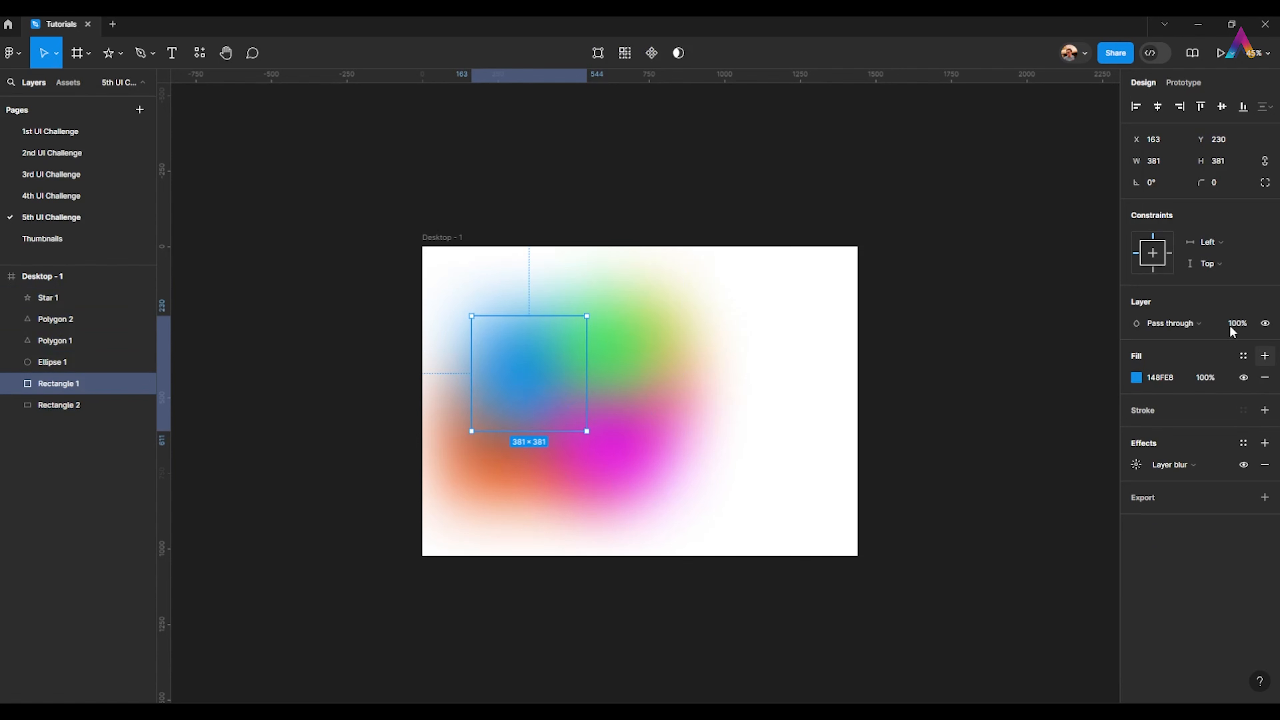
click(1244, 327)
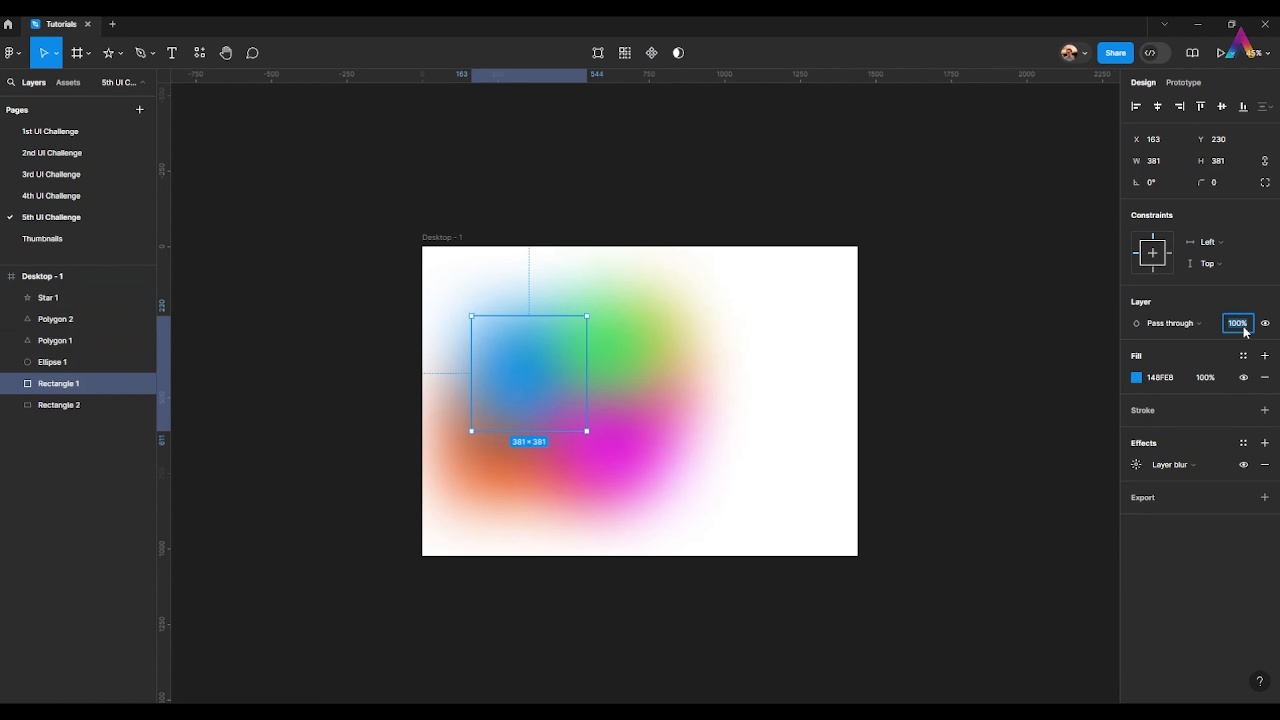
key(Return)
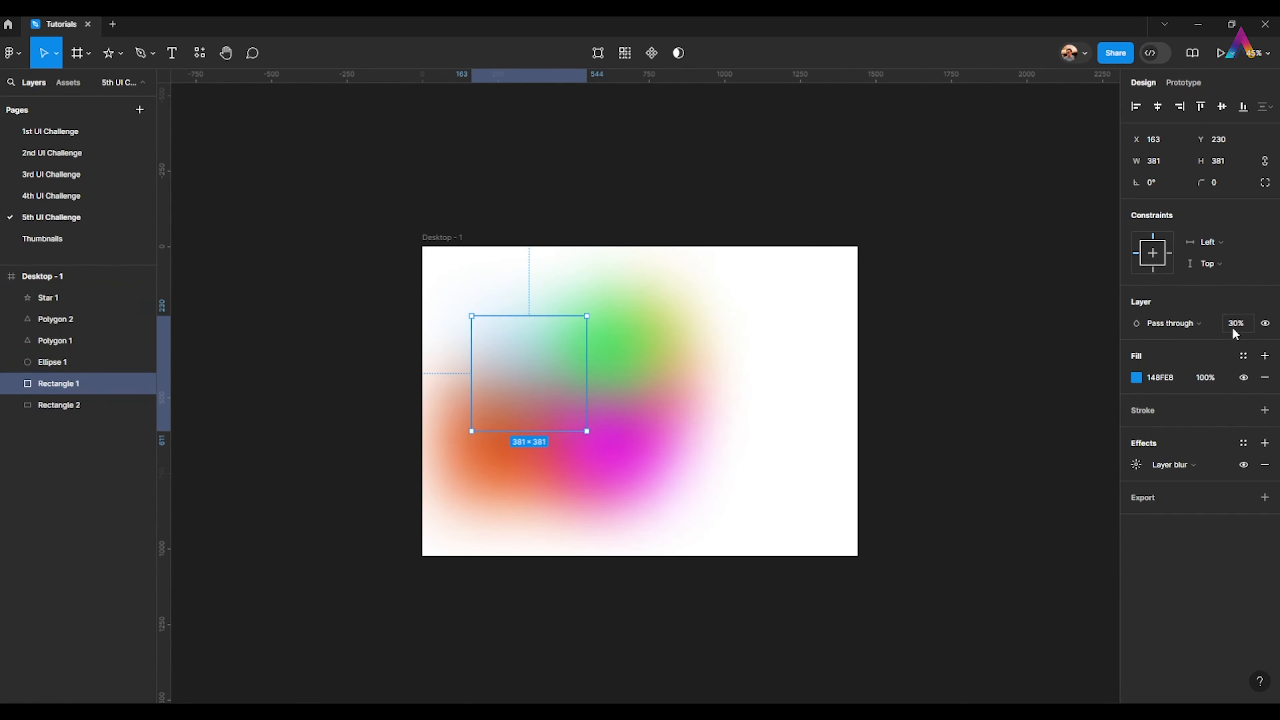
click(1236, 325)
text(60)
key(Return)
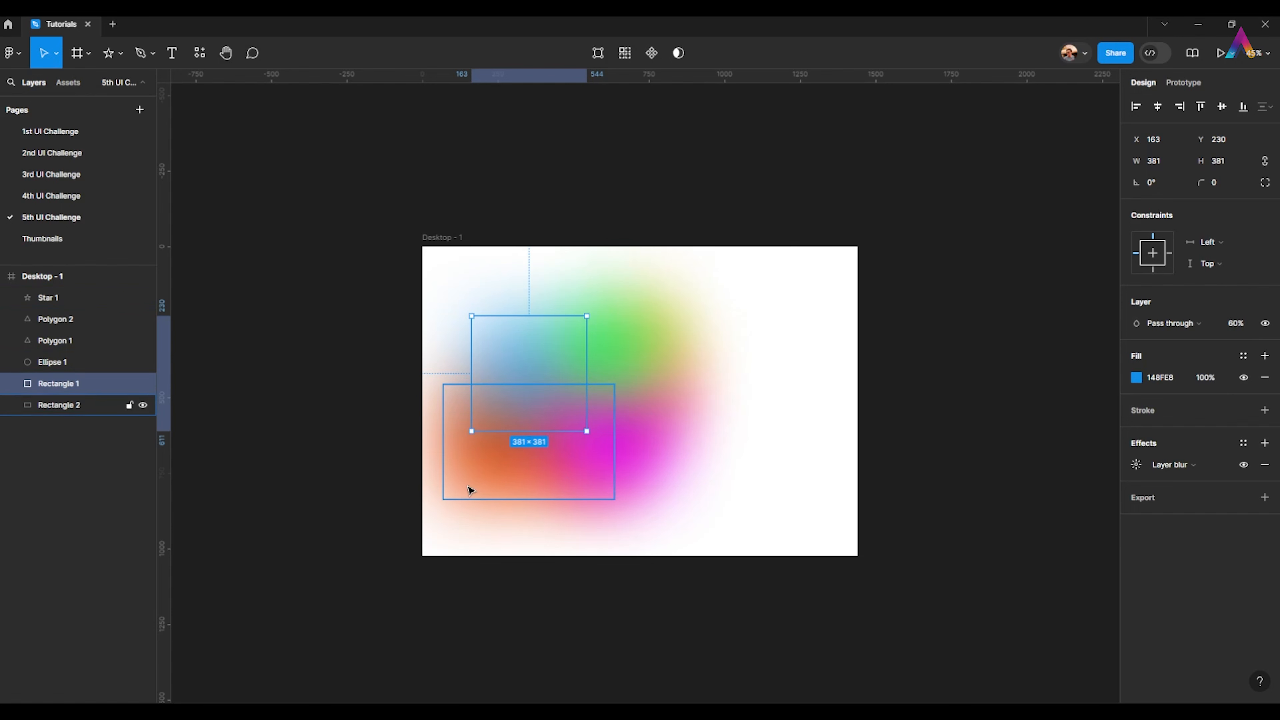
Set the layer opacity of the orange rectangle to 50% and of the magenta circle to 60%
click(469, 490)
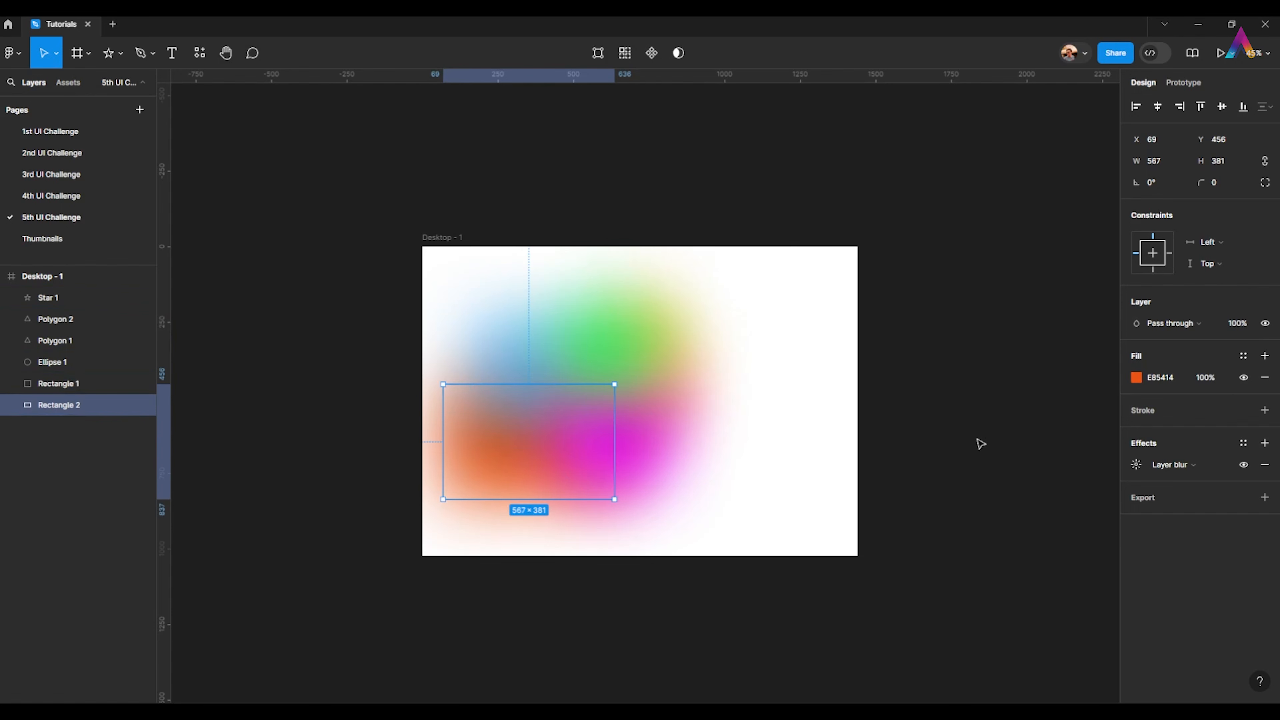
click(1235, 330)
text(50)
key(Return)
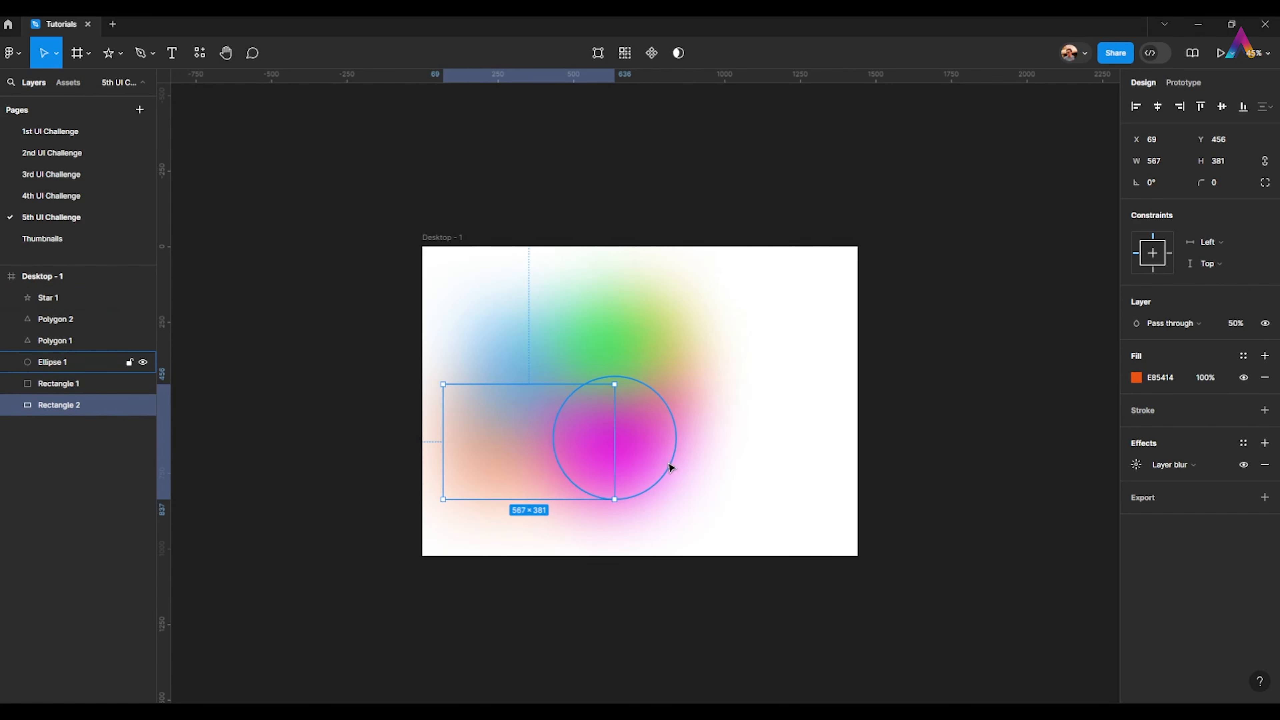
click(669, 461)
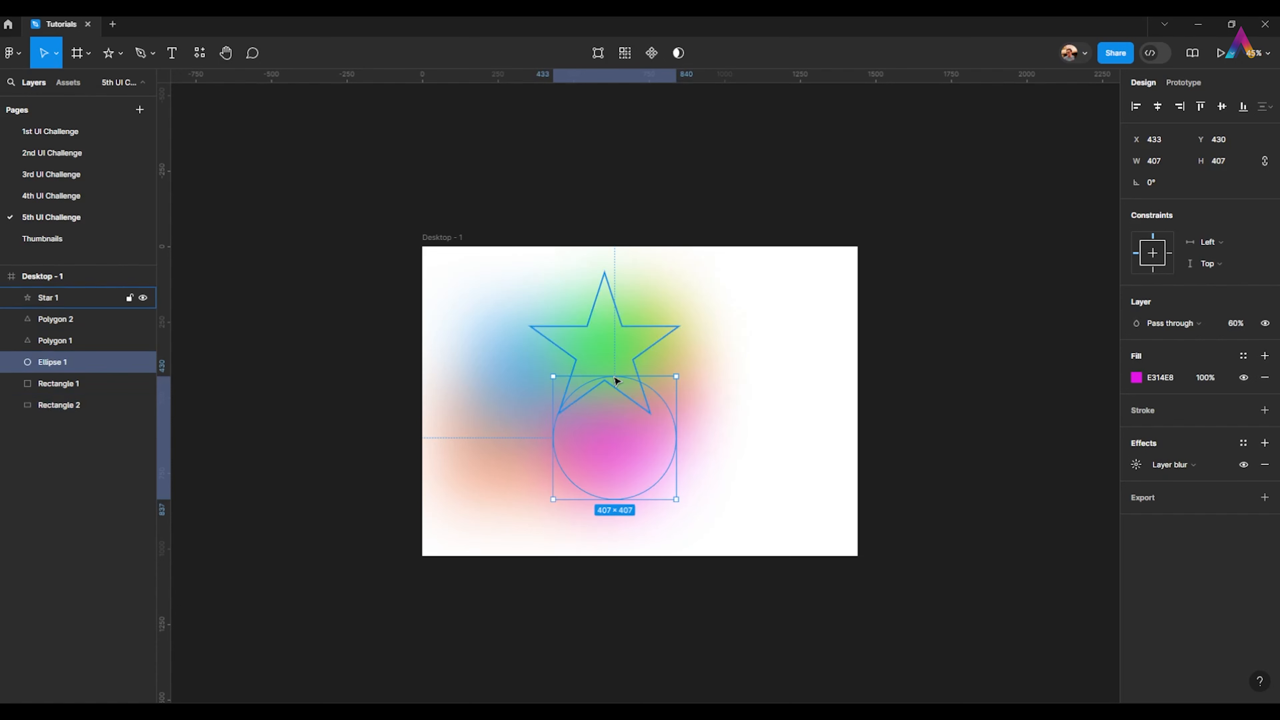
Try a layer opacity of 30% on the green star and settle on 50%
click(613, 335)
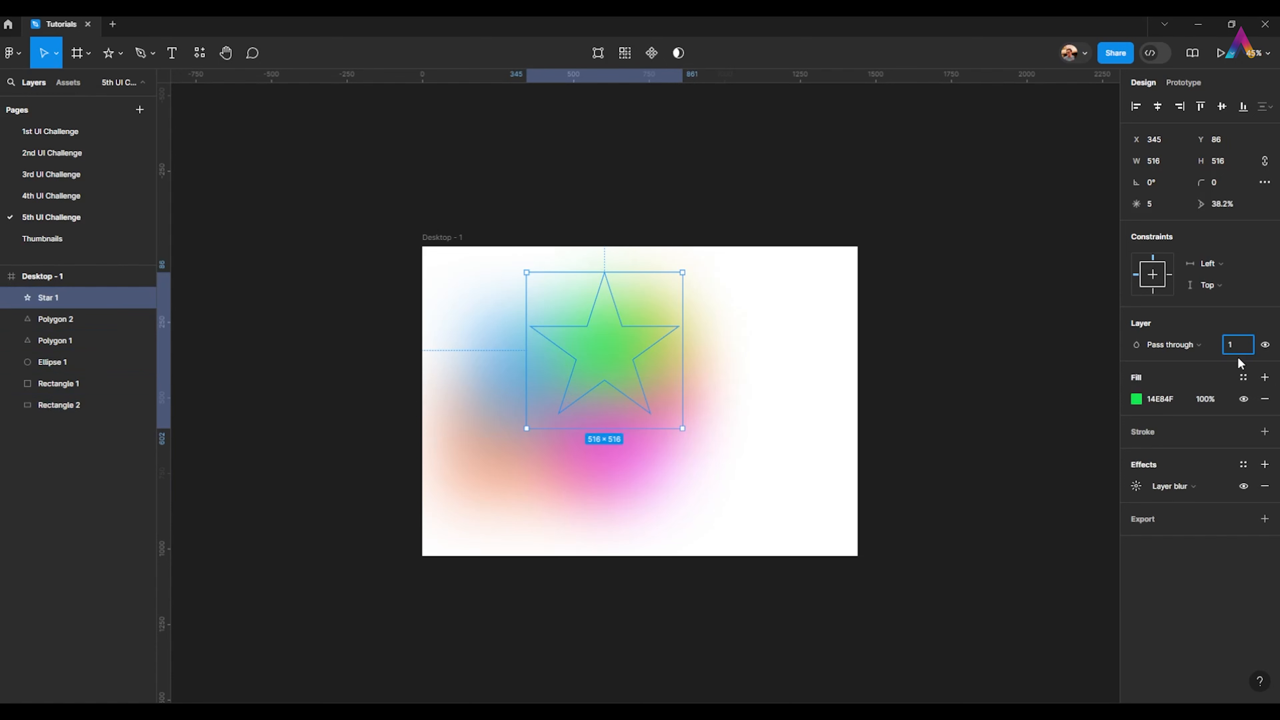
text(30)
key(Return)
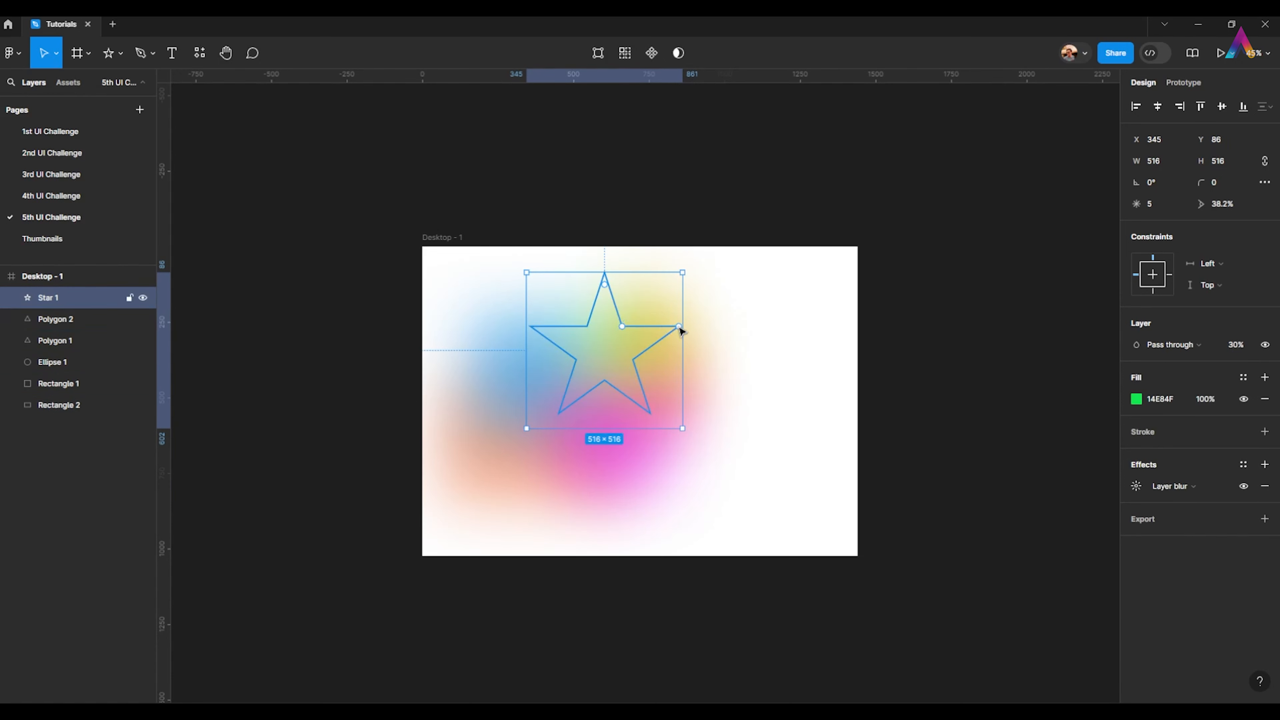
click(1241, 348)
text(50)
key(Return)
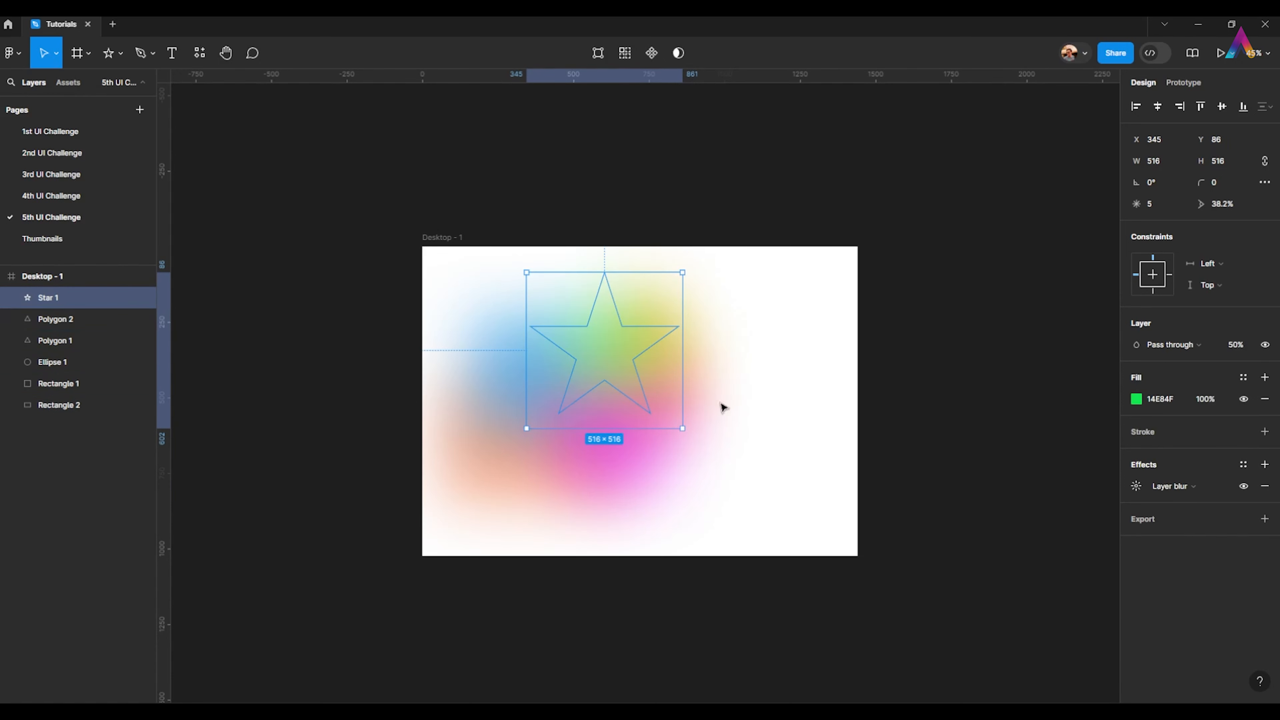
Set the small red triangle's layer opacity to 40%
click(641, 477)
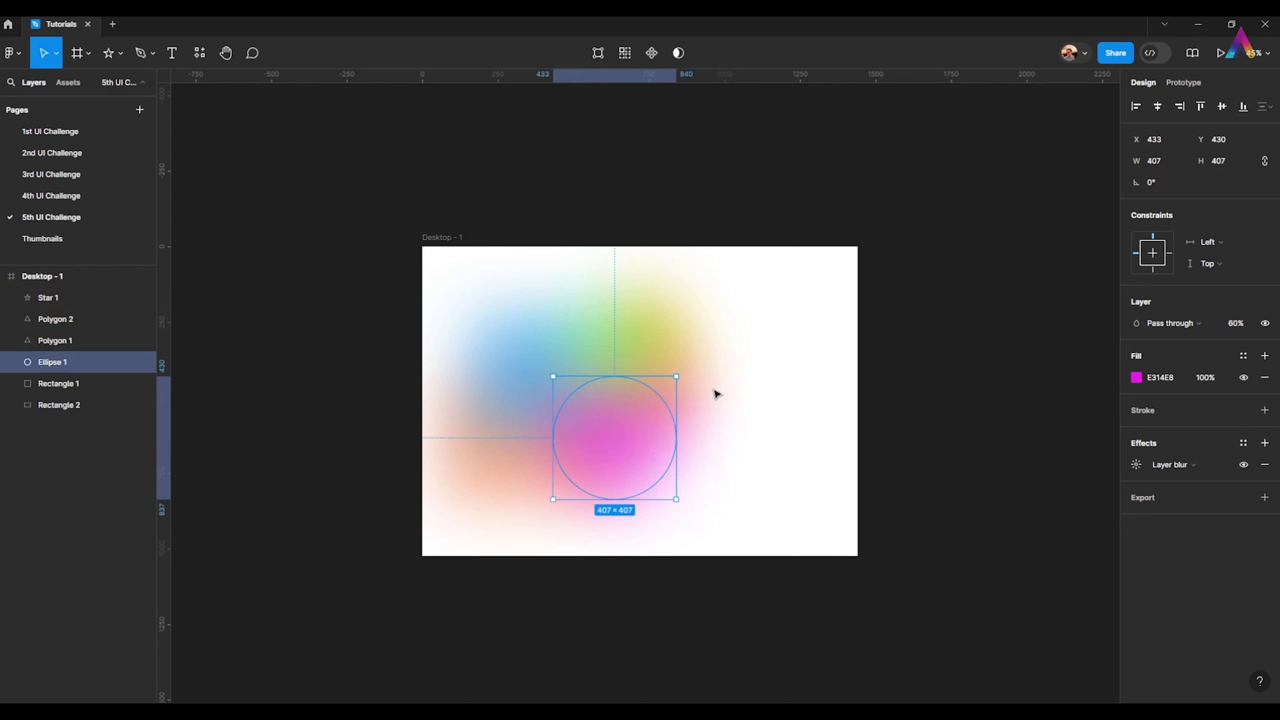
click(694, 413)
click(1238, 347)
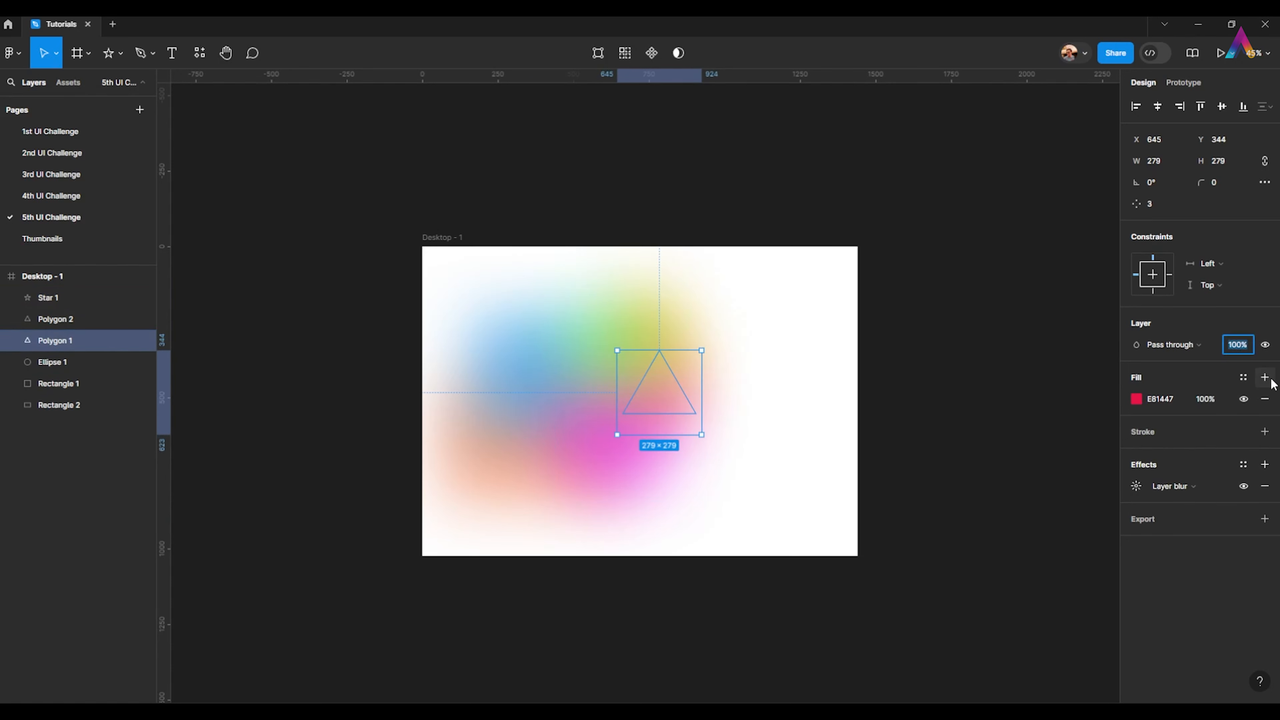
text(40)
key(Return)
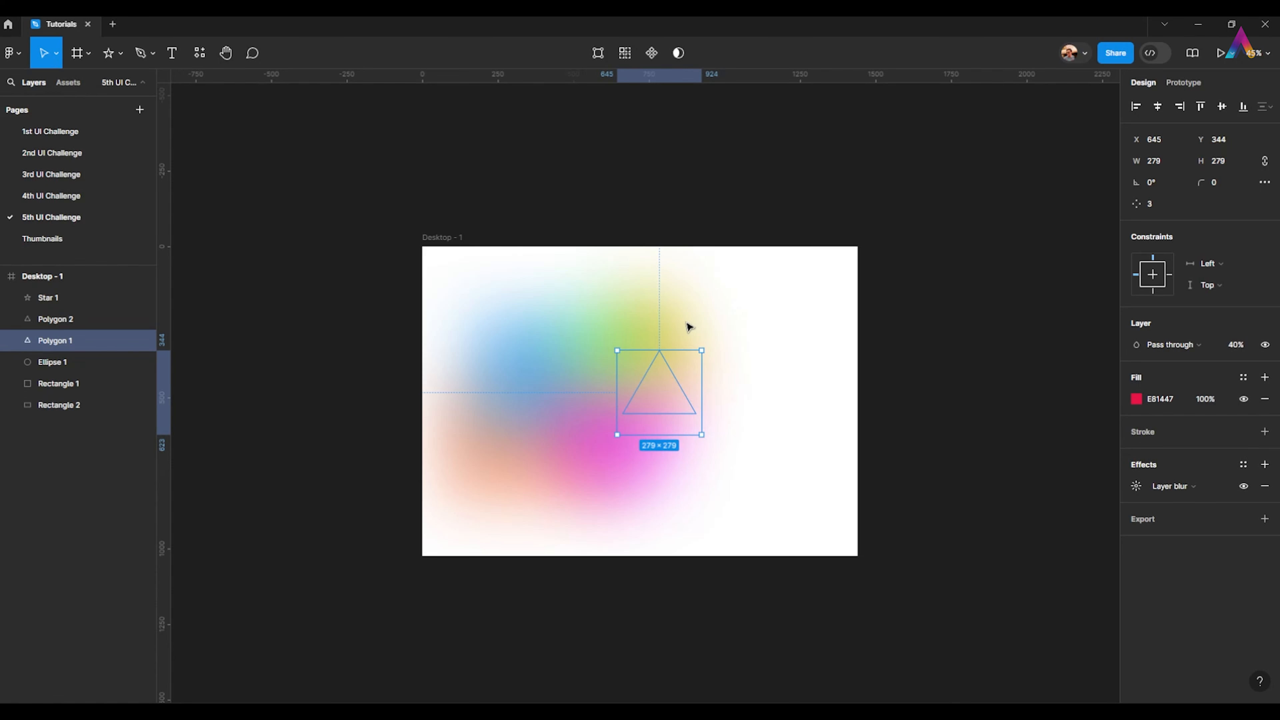
Set the fill opacity of the golden yellow triangle to 60% and clear the selection
click(680, 342)
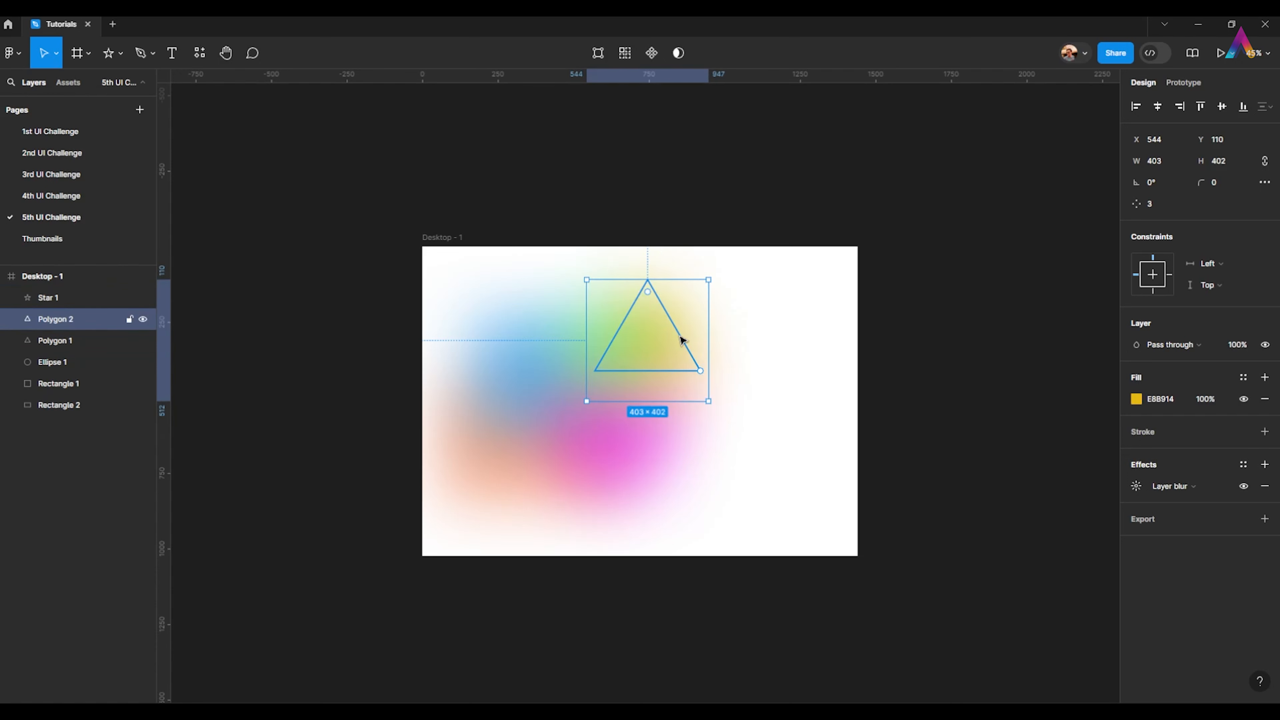
click(1205, 399)
key(Return)
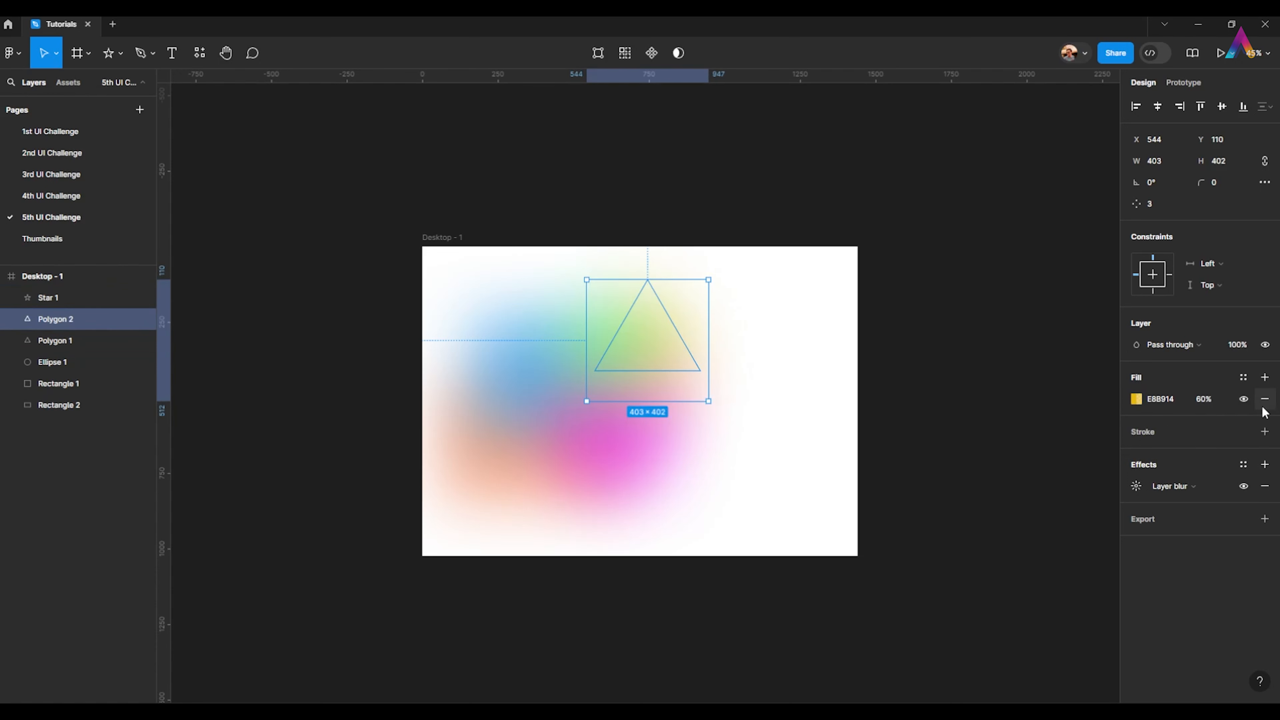
click(1031, 321)
scroll(890, 327, down, 2)
scroll(807, 332, up, 3)
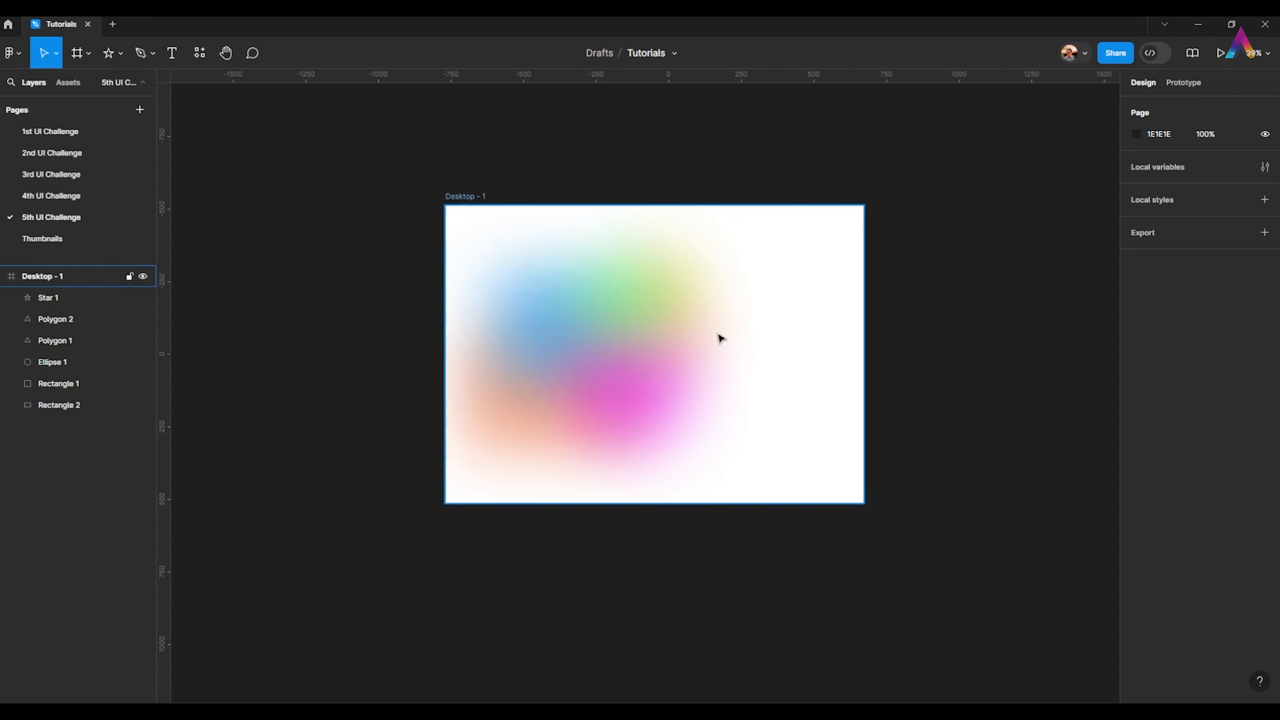
Select all six blurred shapes in the desktop frame and flatten them into a single vector
drag(812, 237, 419, 489)
scroll(466, 246, down, 1)
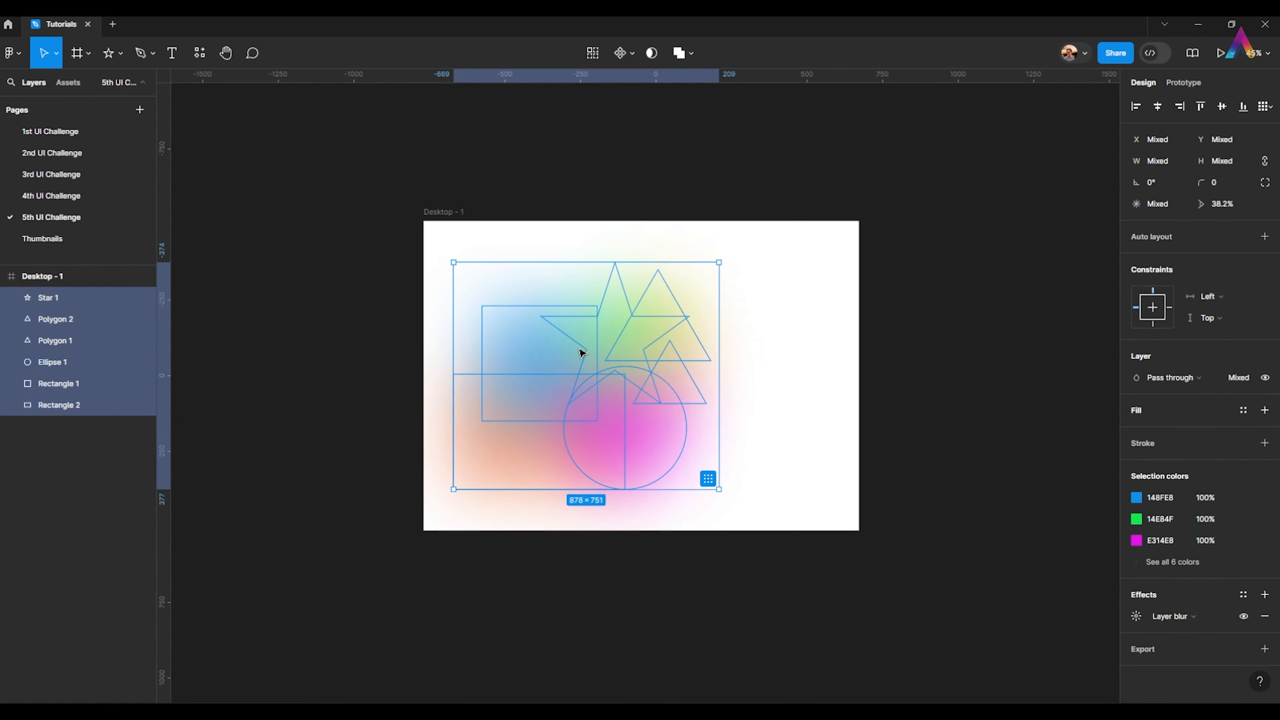
right_click(552, 350)
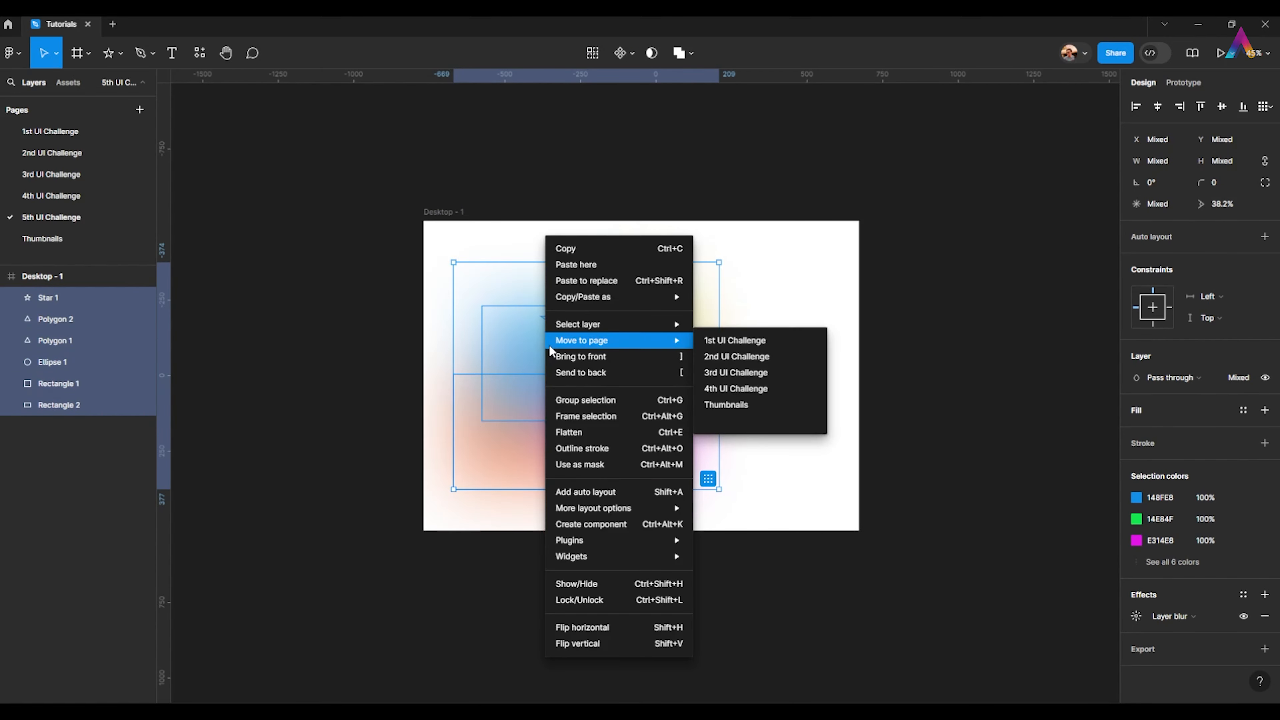
click(627, 432)
click(917, 361)
scroll(581, 425, up, 3)
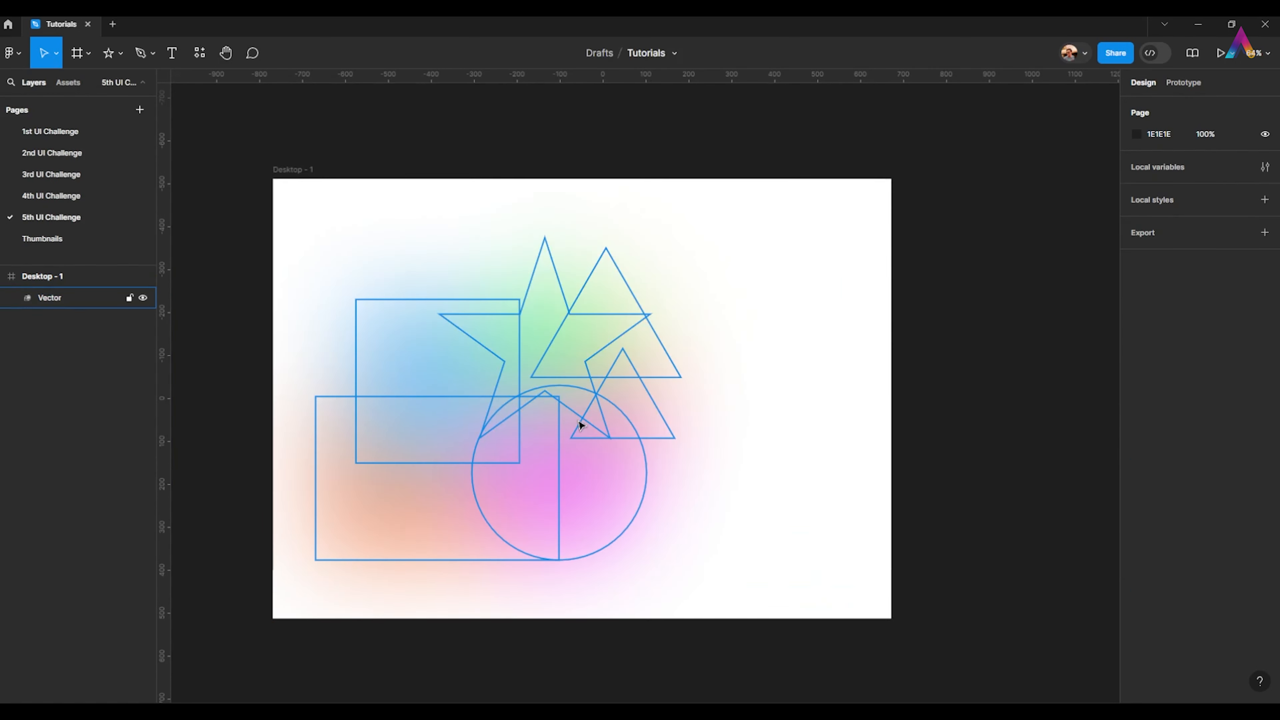
click(523, 410)
scroll(525, 409, down, 1)
drag(530, 408, 606, 395)
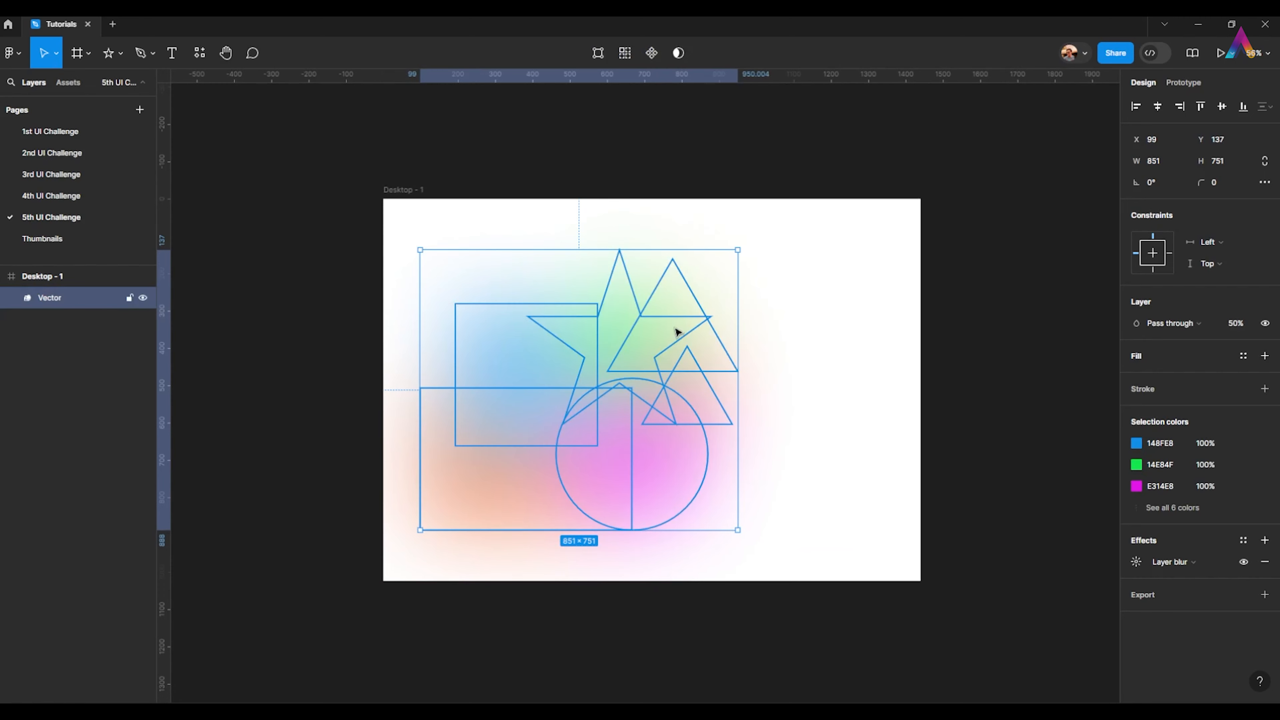
click(708, 421)
drag(585, 392, 670, 399)
key(ctrl+z)
key(Return)
drag(457, 305, 411, 252)
key(ctrl+z)
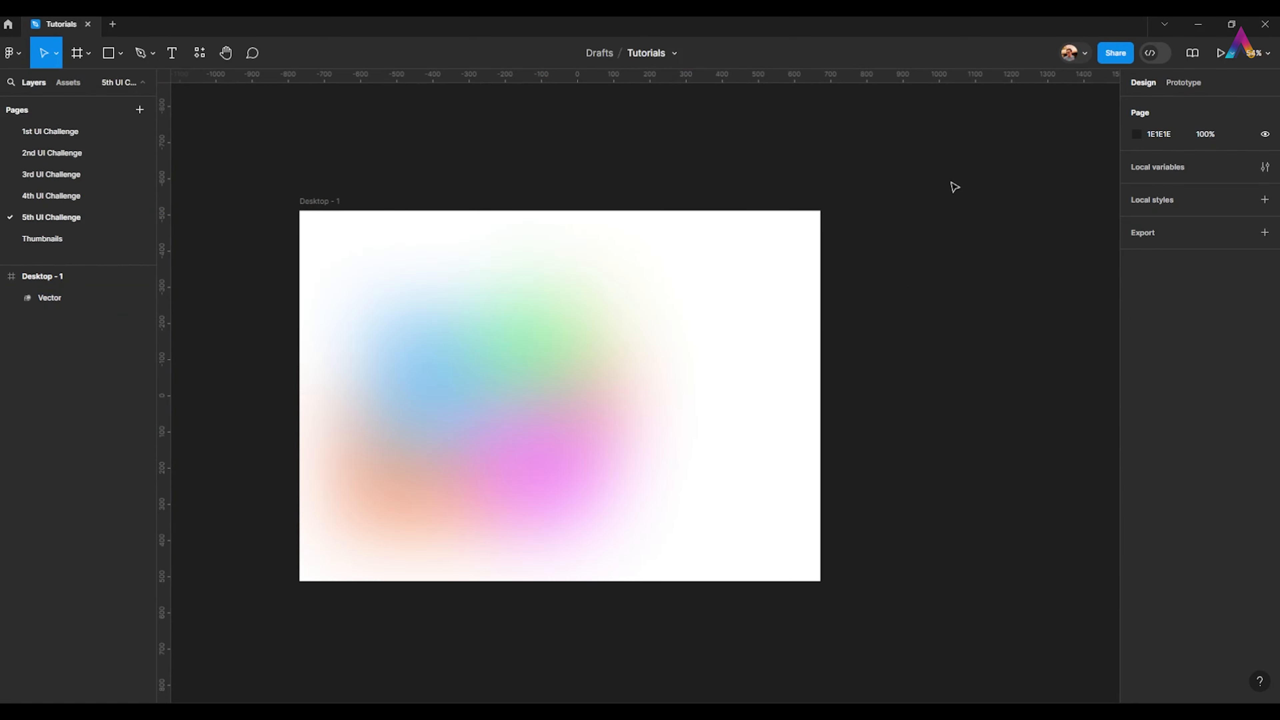
Run the Shumi noise plugin on the flattened vector and move its window clear of the gradient
click(489, 402)
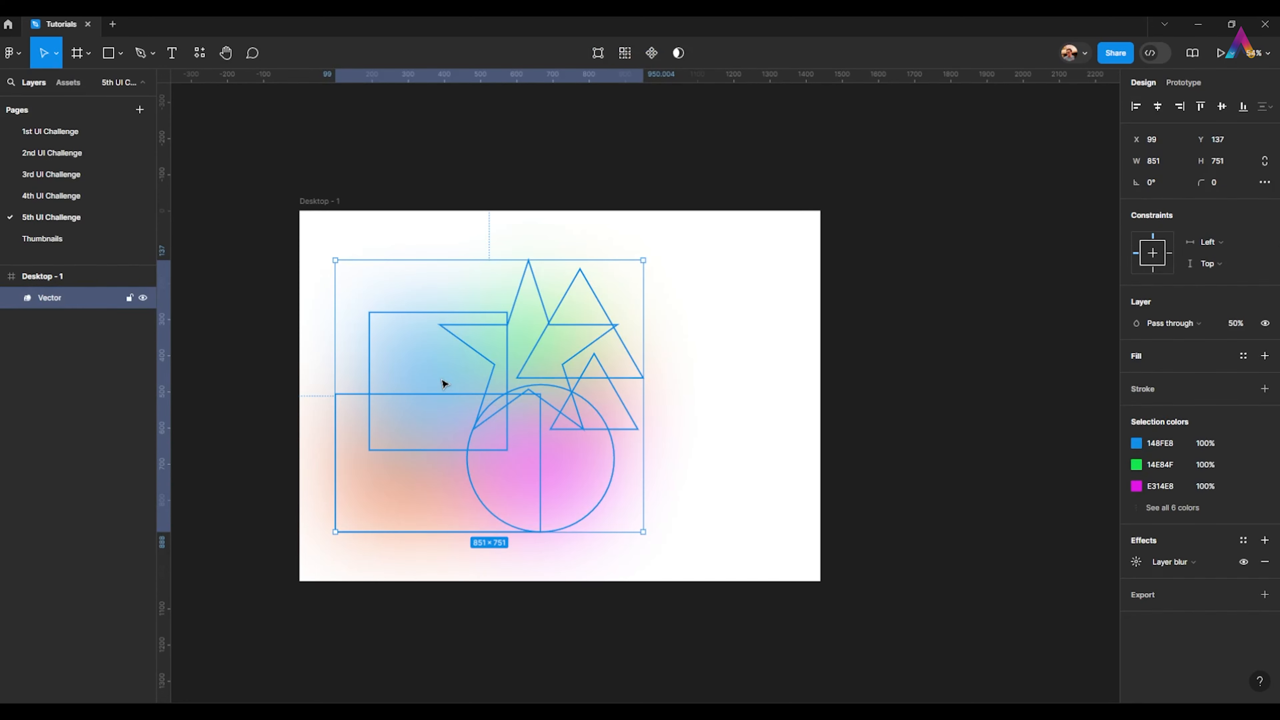
click(200, 53)
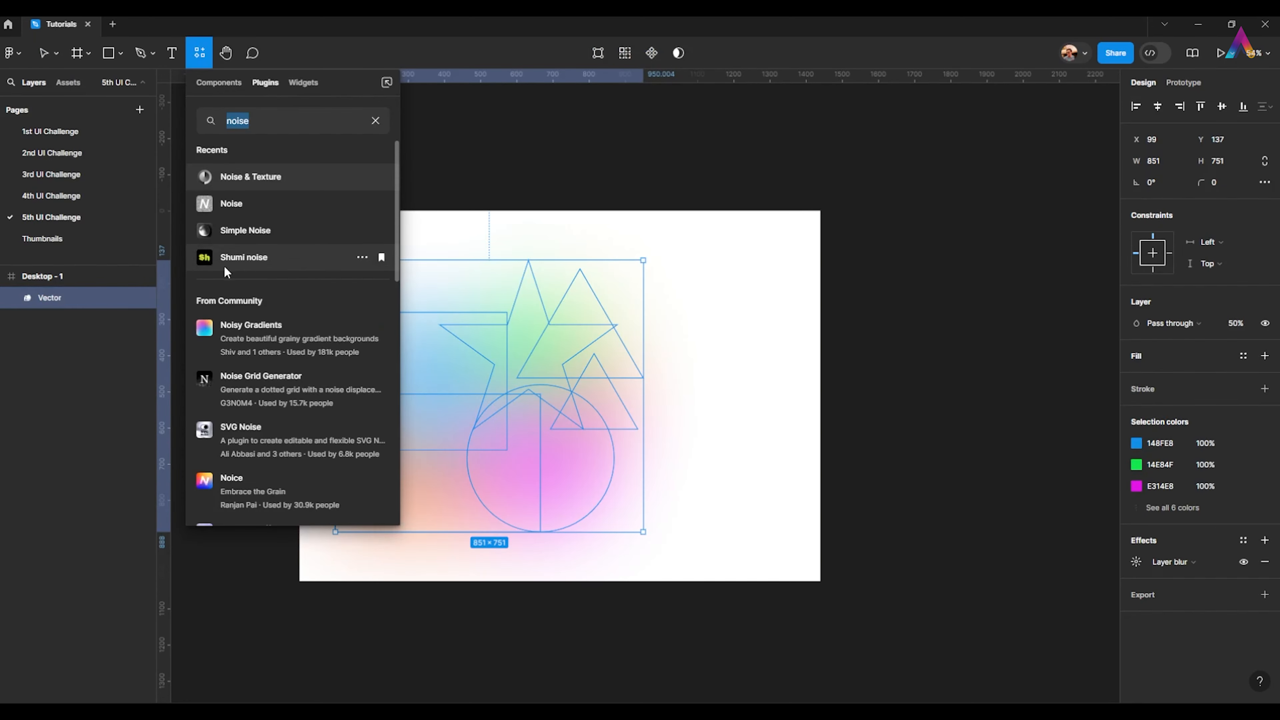
click(255, 260)
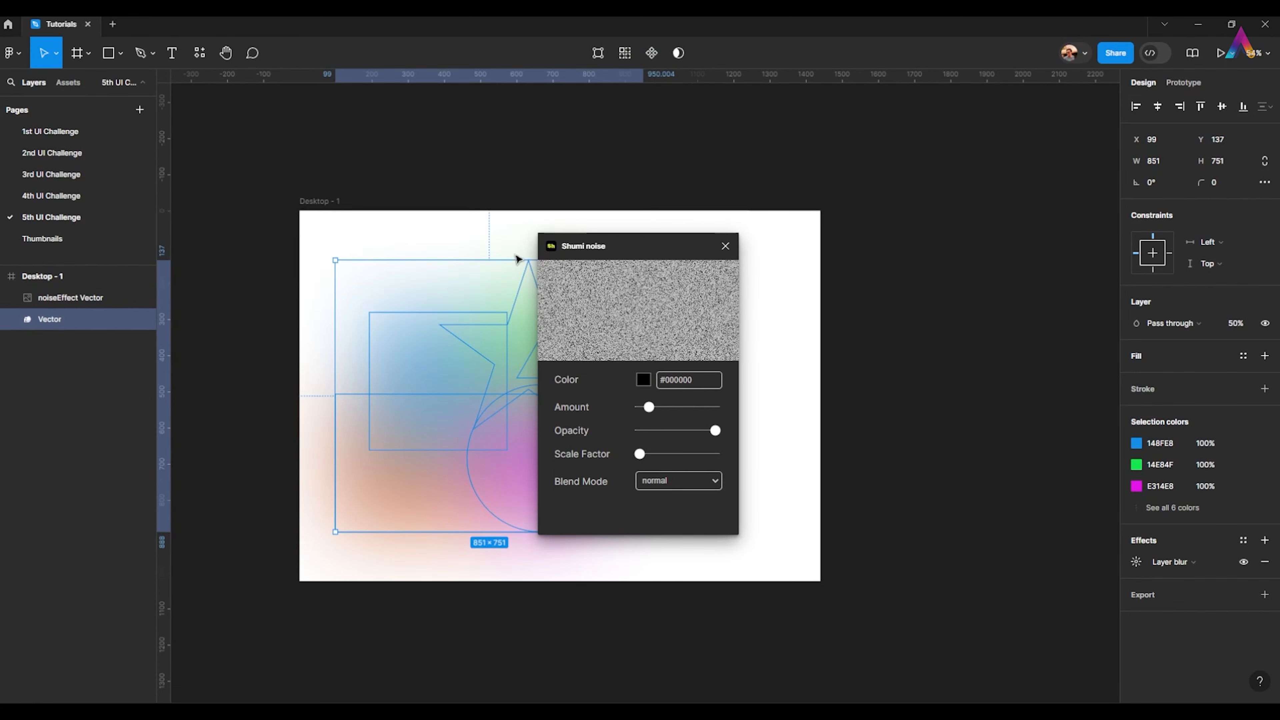
drag(630, 246, 811, 206)
Raise the noise's scale factor slightly and lower its opacity a little, keeping the black color and normal blend mode
scroll(478, 409, up, 5)
scroll(543, 371, up, 4)
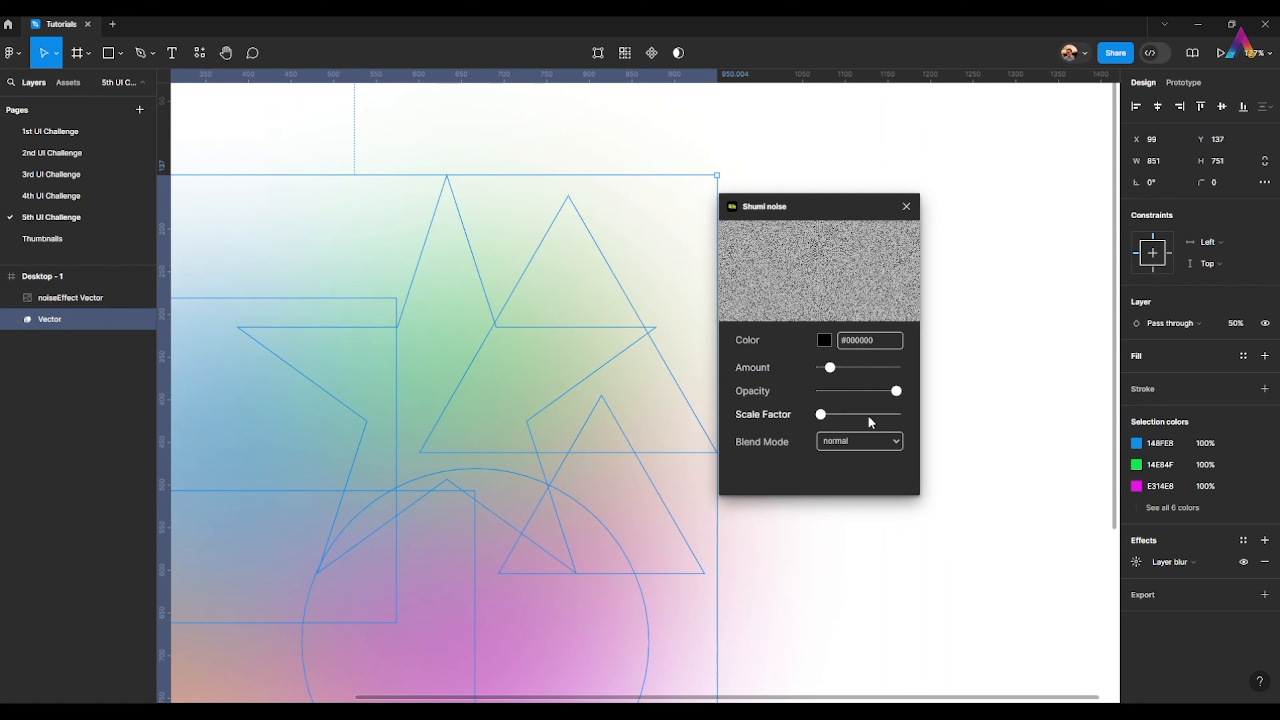
mouse_move(823, 417)
mouse_down()
mouse_move(844, 416)
mouse_move(826, 415)
mouse_up()
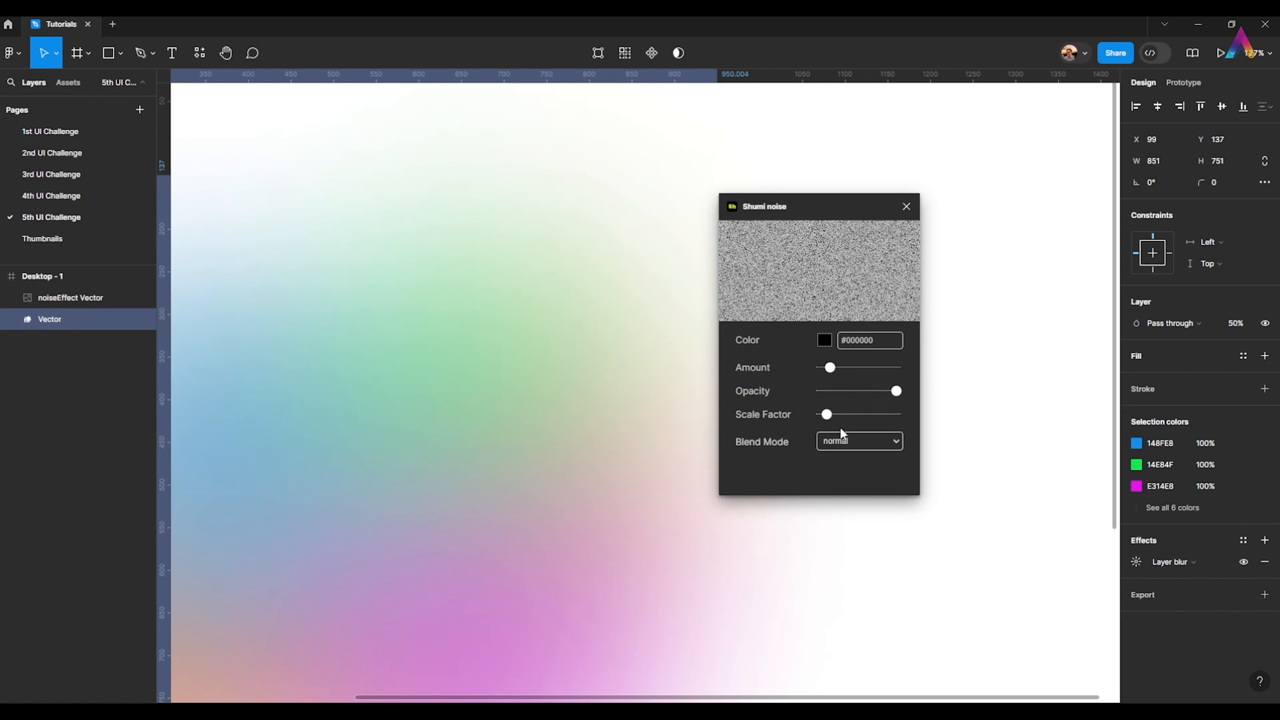
drag(895, 392, 831, 367)
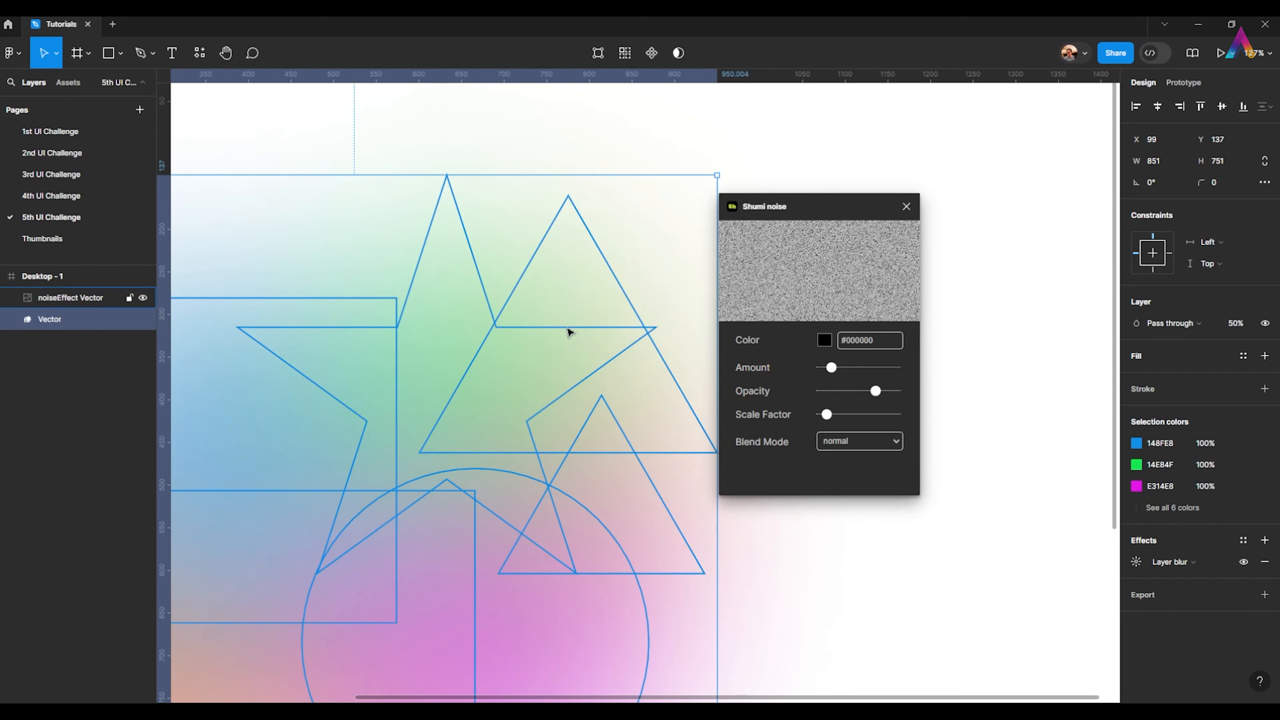
Close the noise plugin and examine the grain over the blurred gradient in the desktop frame
scroll(568, 318, down, 5)
click(557, 237)
scroll(579, 268, up, 2)
drag(601, 329, 660, 231)
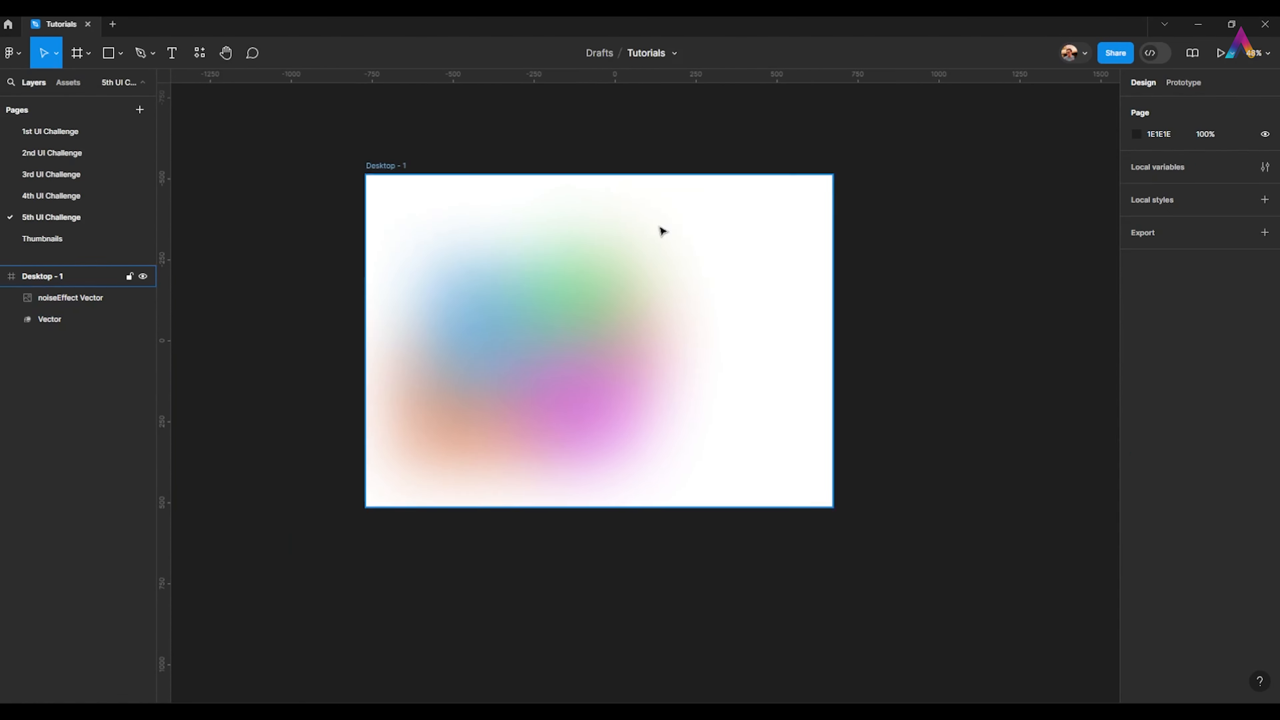
scroll(562, 348, up, 4)
scroll(630, 327, down, 4)
drag(592, 337, 526, 392)
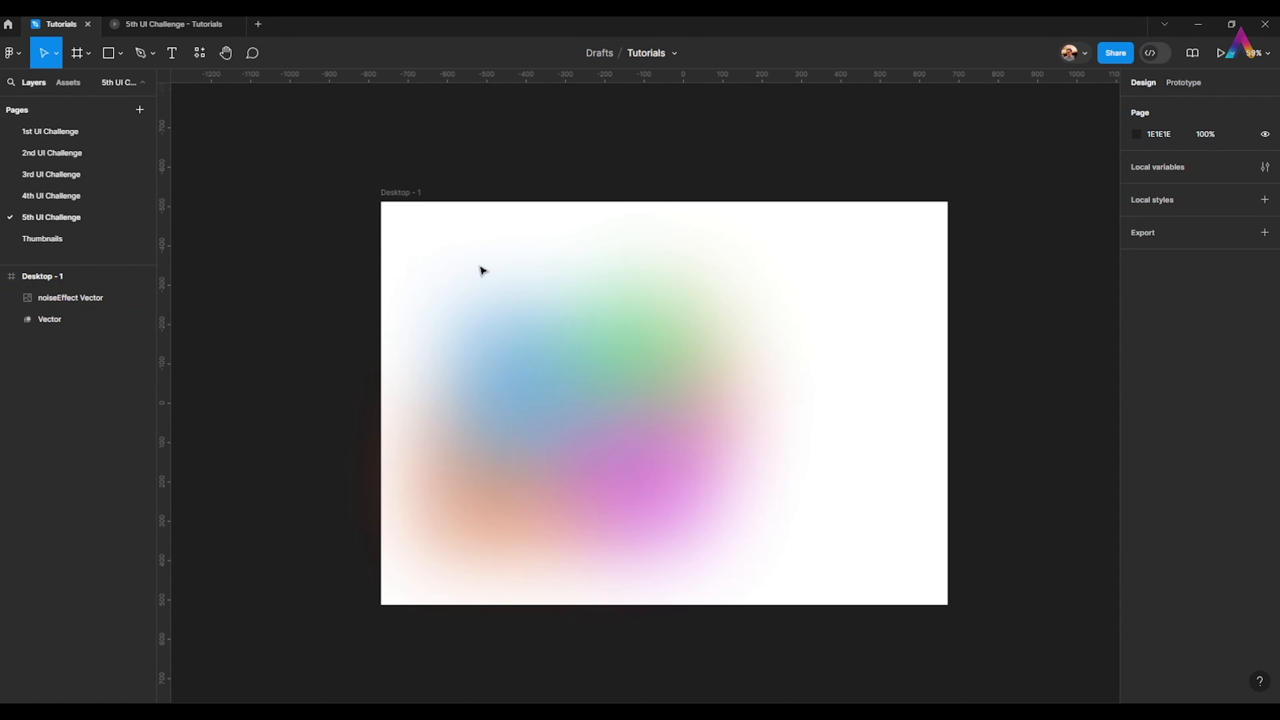
Group the noise effect layer with the flattened vector
click(522, 412)
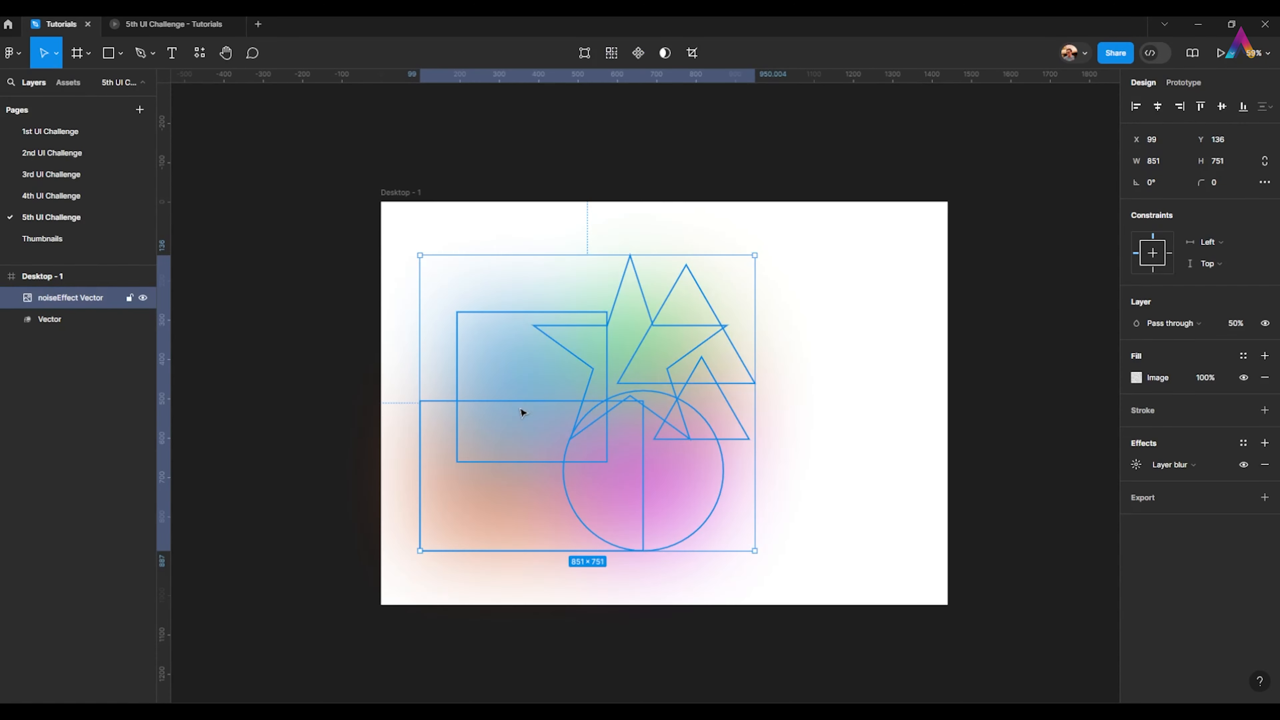
shift+click(53, 319)
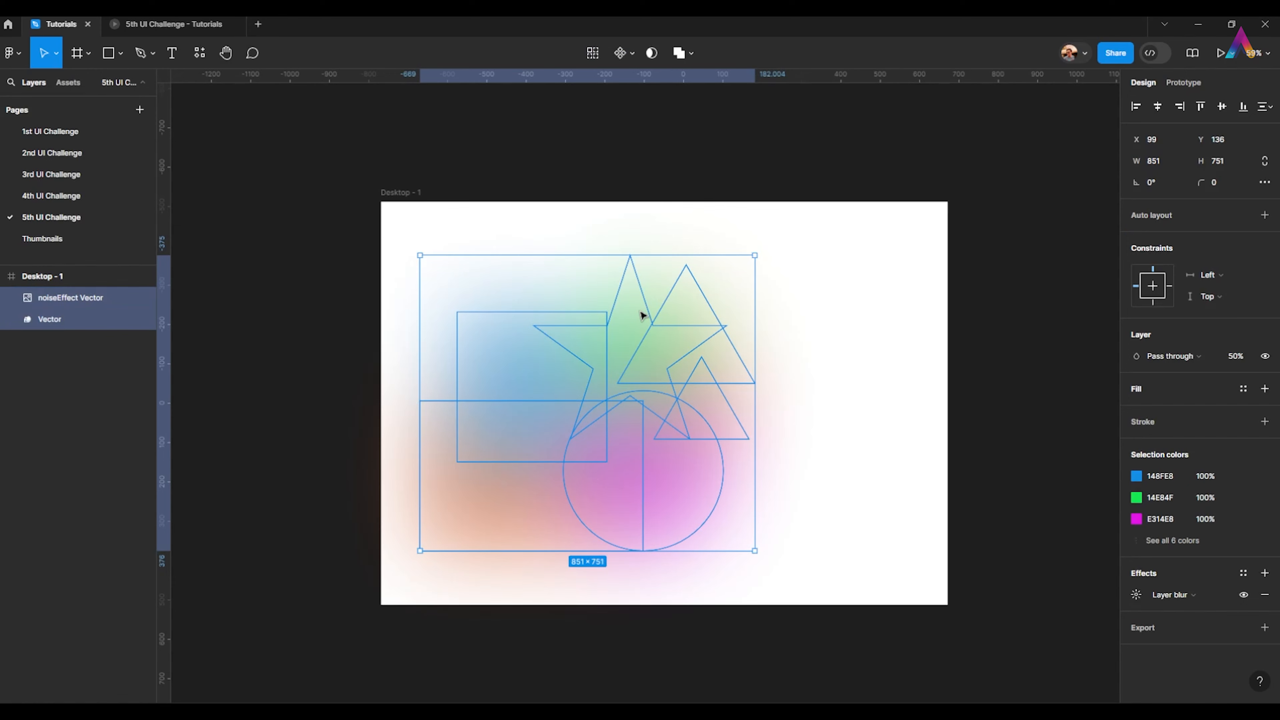
key(ctrl+g)
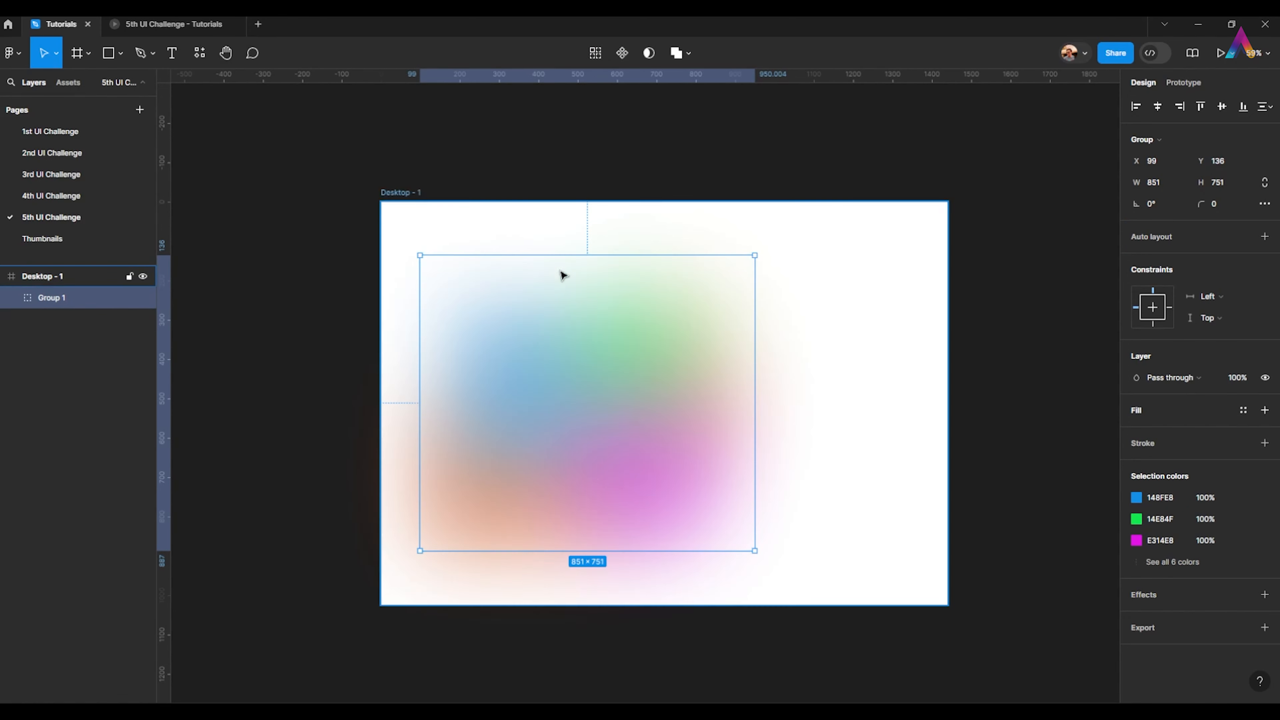
Remove the white fill from the desktop frame that holds the gradient group
scroll(466, 219, down, 2)
drag(465, 218, 427, 202)
scroll(443, 174, down, 1)
scroll(443, 174, down, 1)
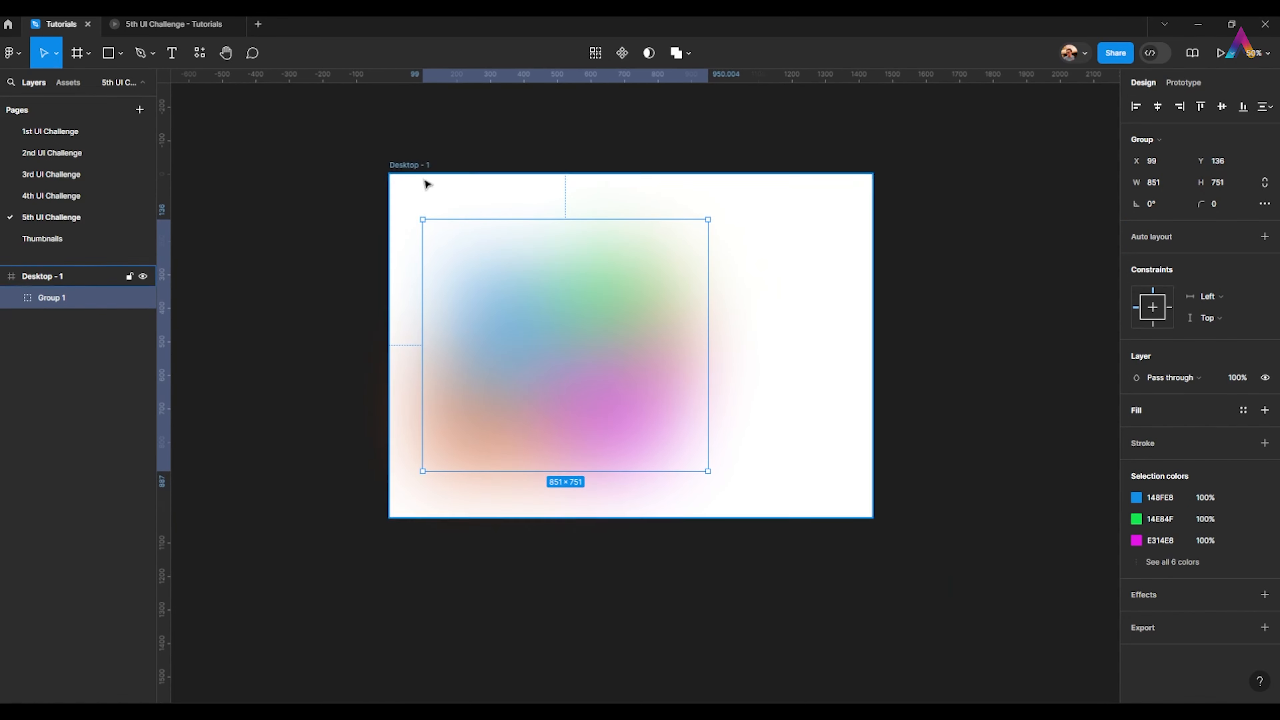
click(409, 173)
scroll(472, 205, down, 3)
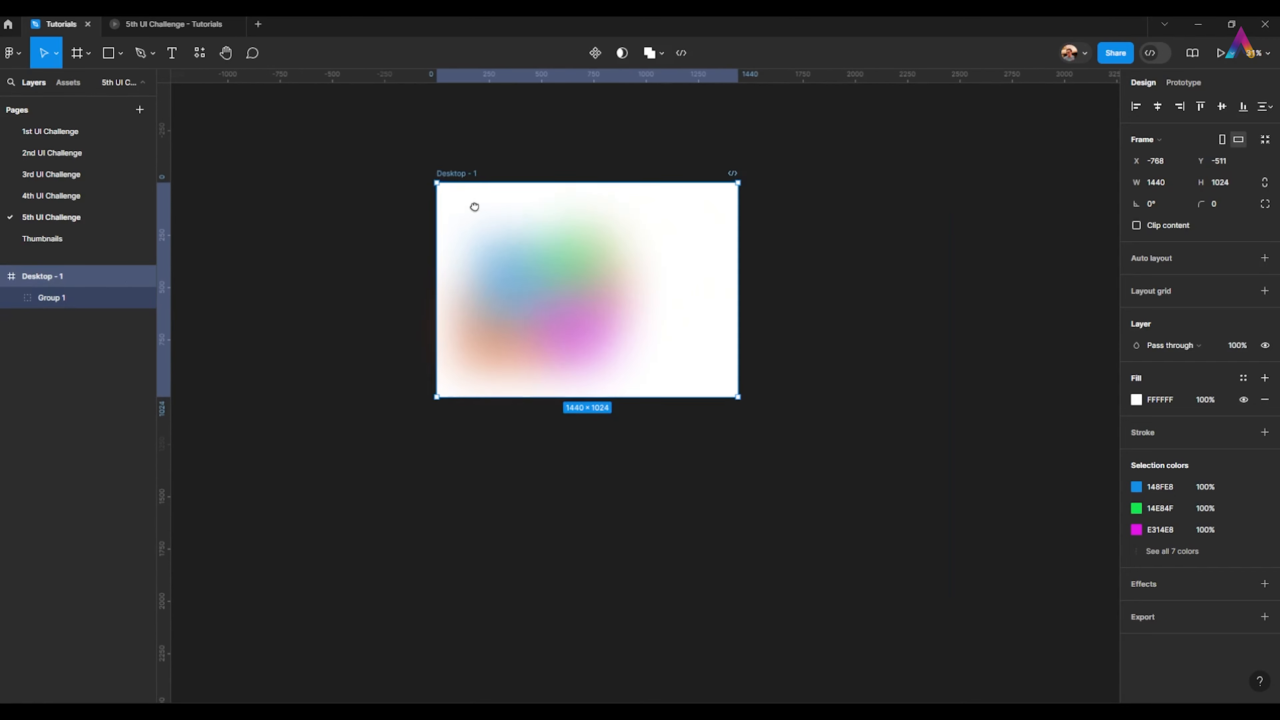
scroll(627, 204, left, 1)
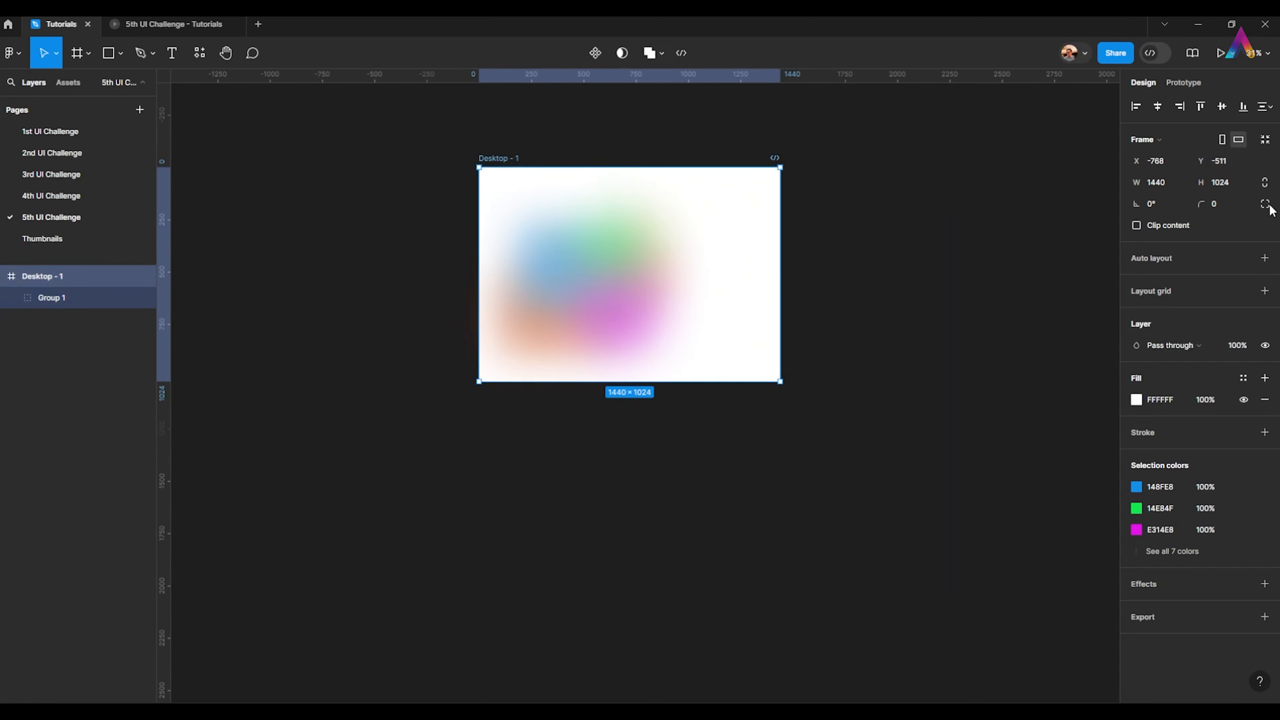
click(1265, 400)
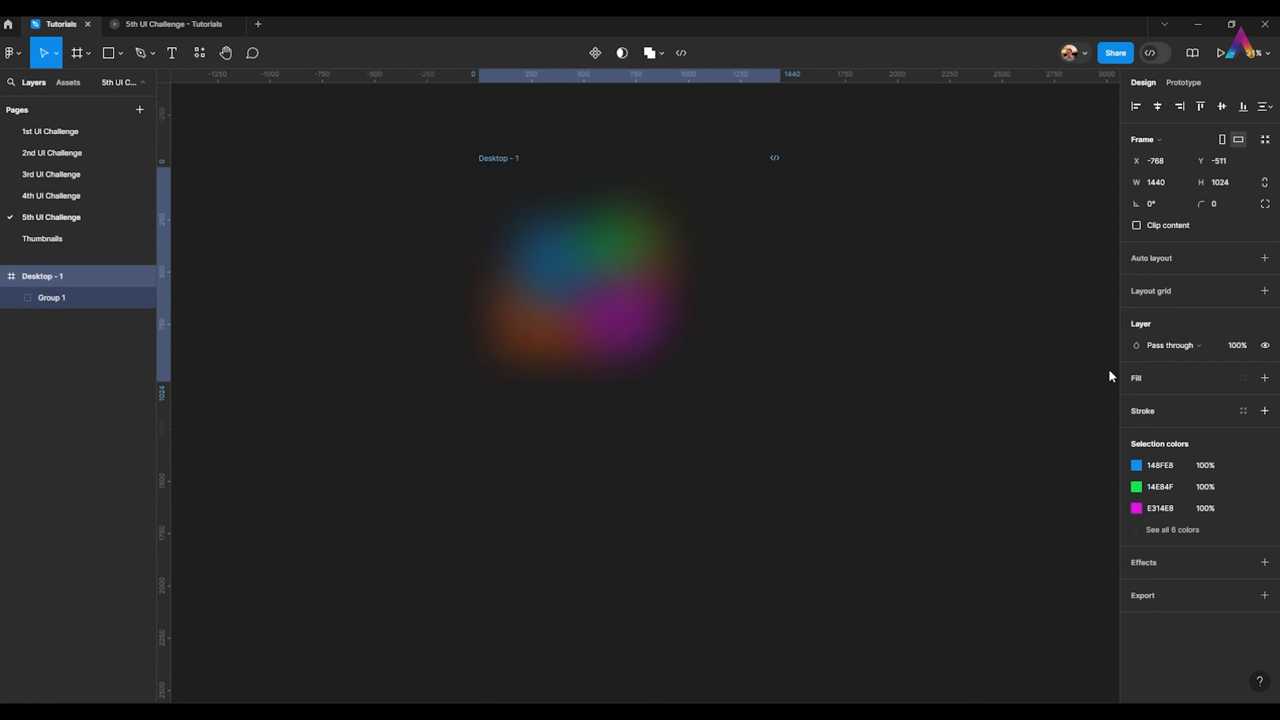
Rename the desktop frame to Frame 1 and place a duplicate of it directly below
scroll(545, 257, up, 2)
scroll(550, 255, down, 1)
scroll(506, 199, up, 2)
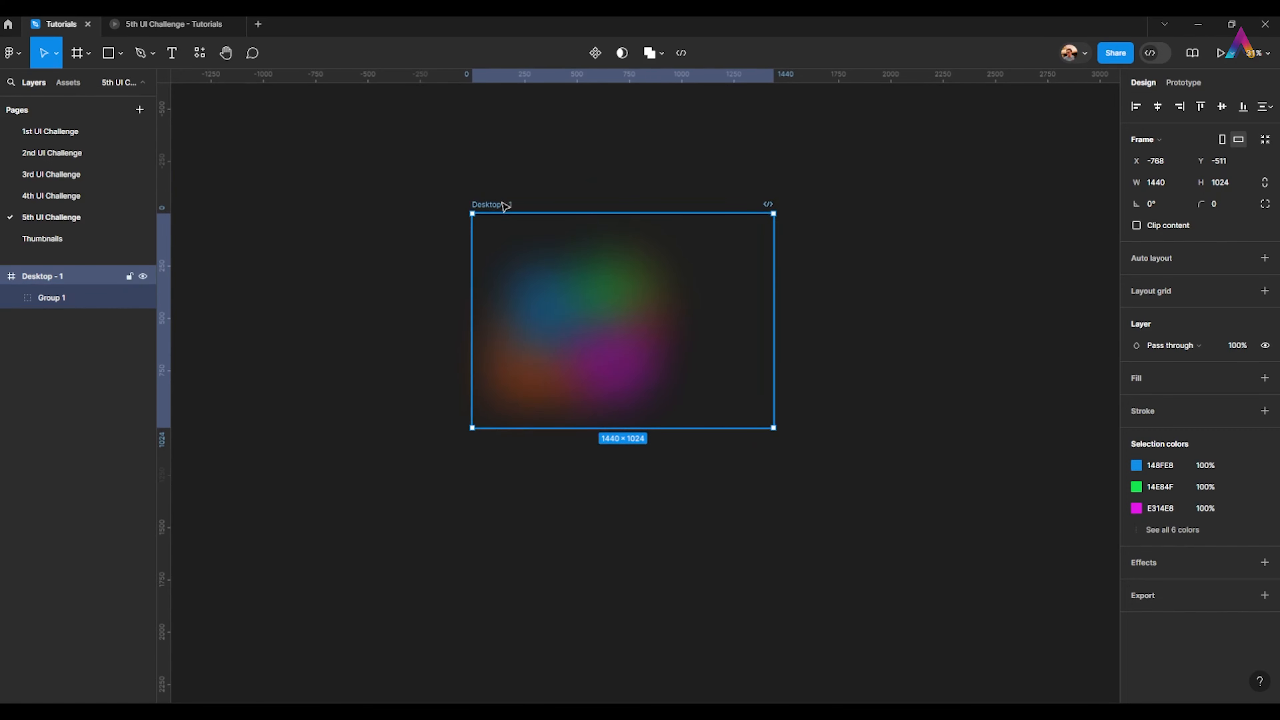
double_click(503, 205)
text(G)
text(rame 1)
key(Return)
drag(500, 266, 498, 445)
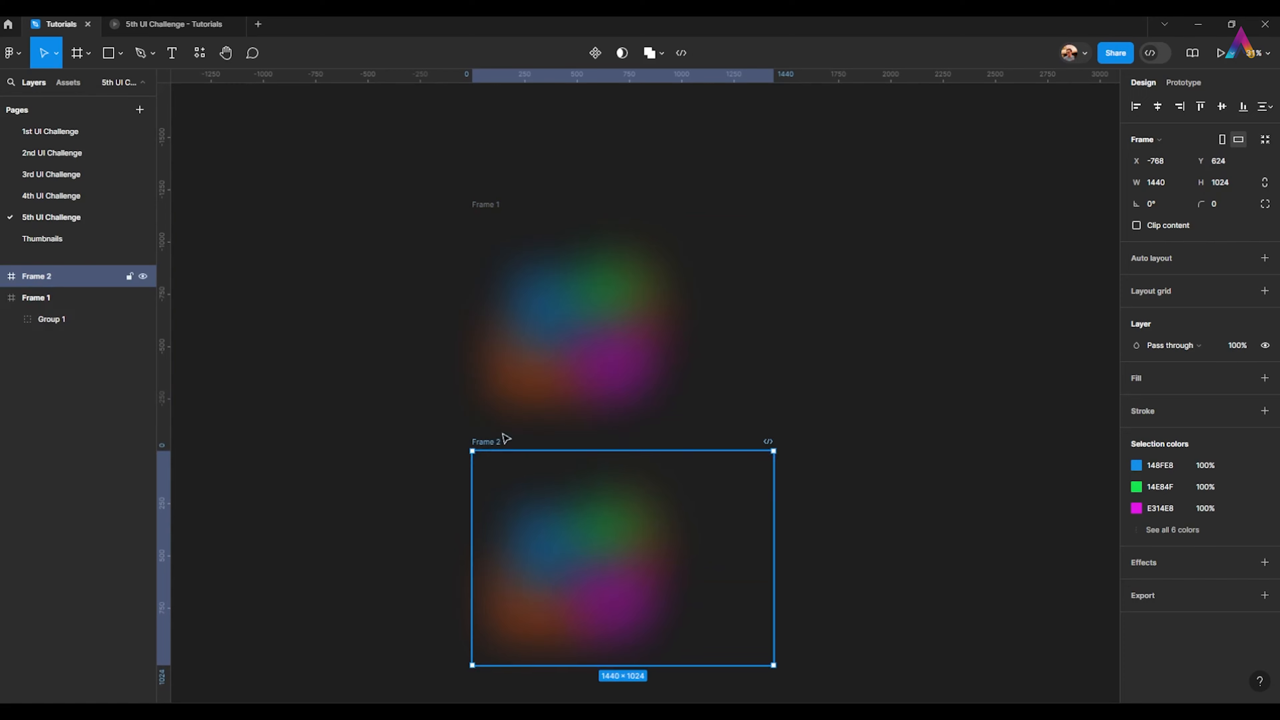
Set the rotation of the gradient group in Frame 2 to 180°
scroll(687, 310, down, 5)
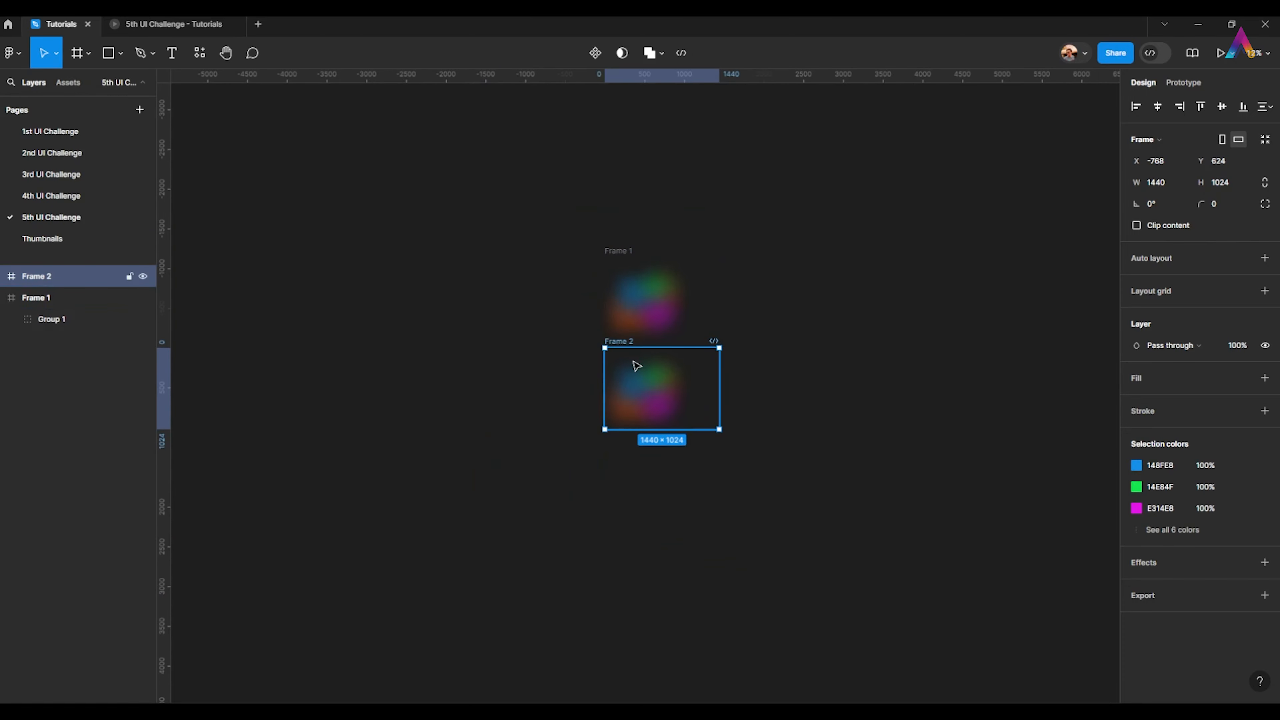
scroll(634, 360, up, 3)
click(662, 415)
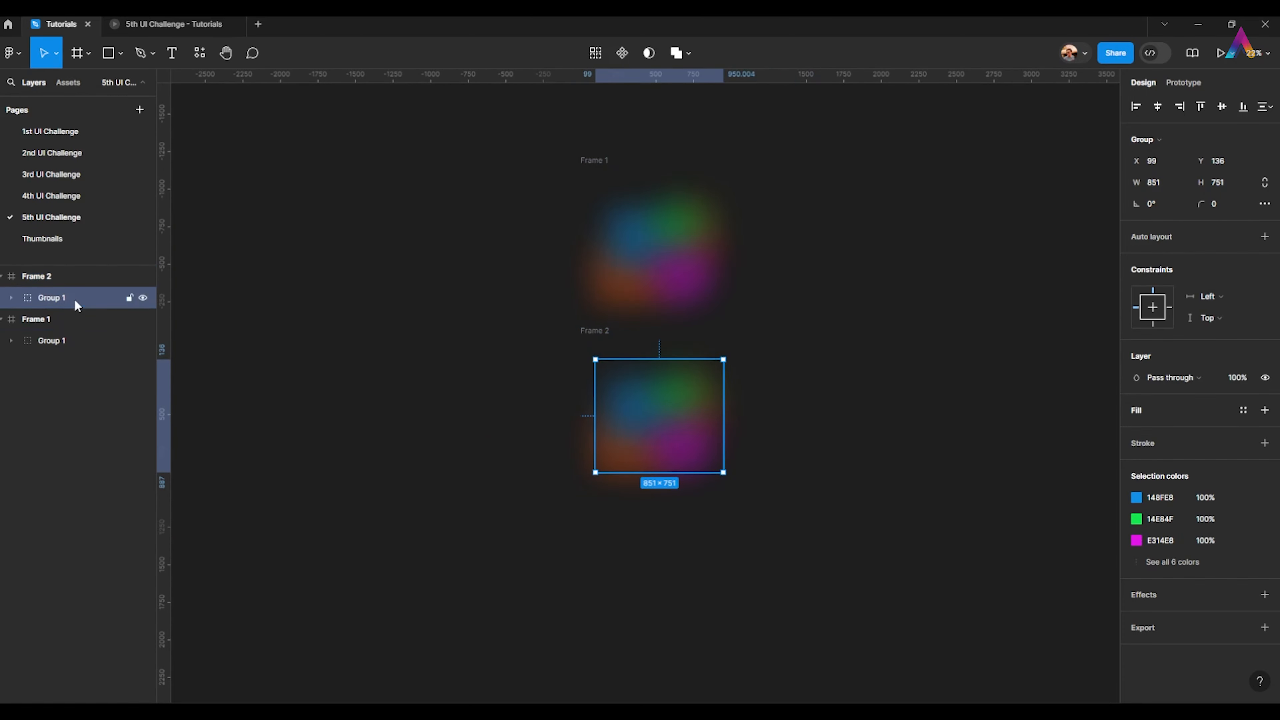
click(1167, 207)
text(180)
key(Return)
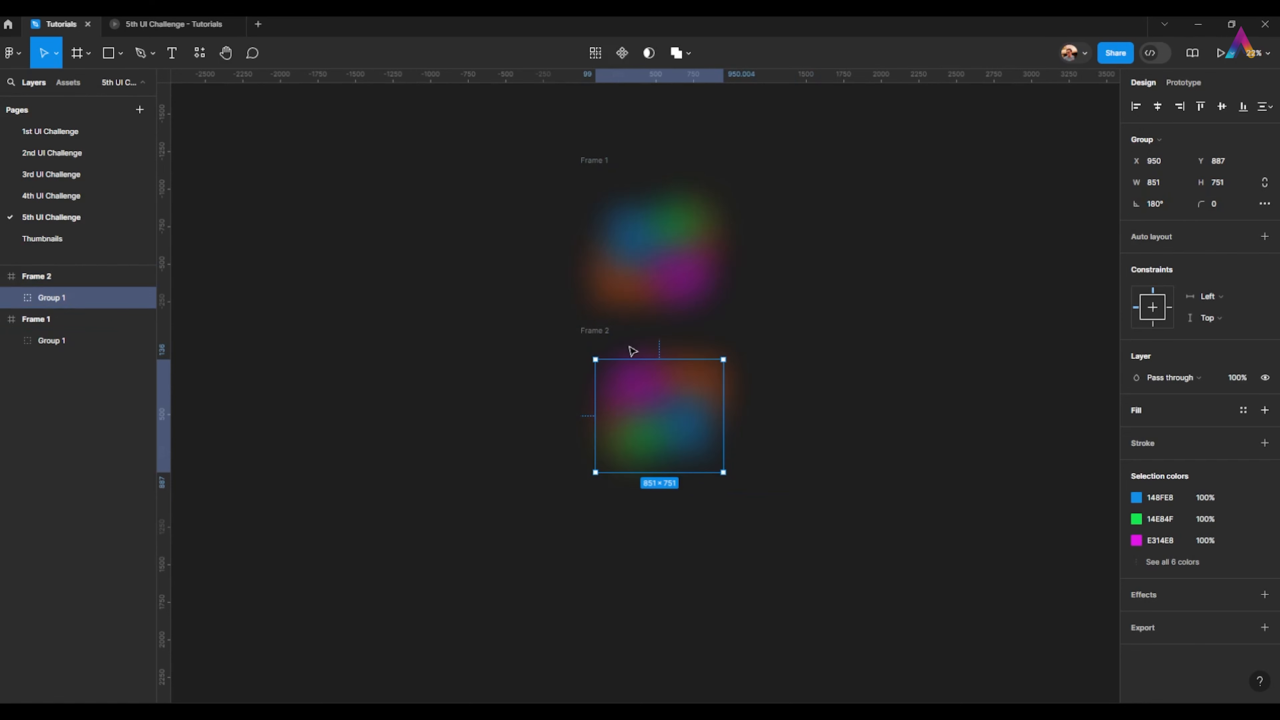
Nudge the rotated gradient group in Frame 2 horizontally to the right until its X position is 1220
scroll(740, 383, up, 2)
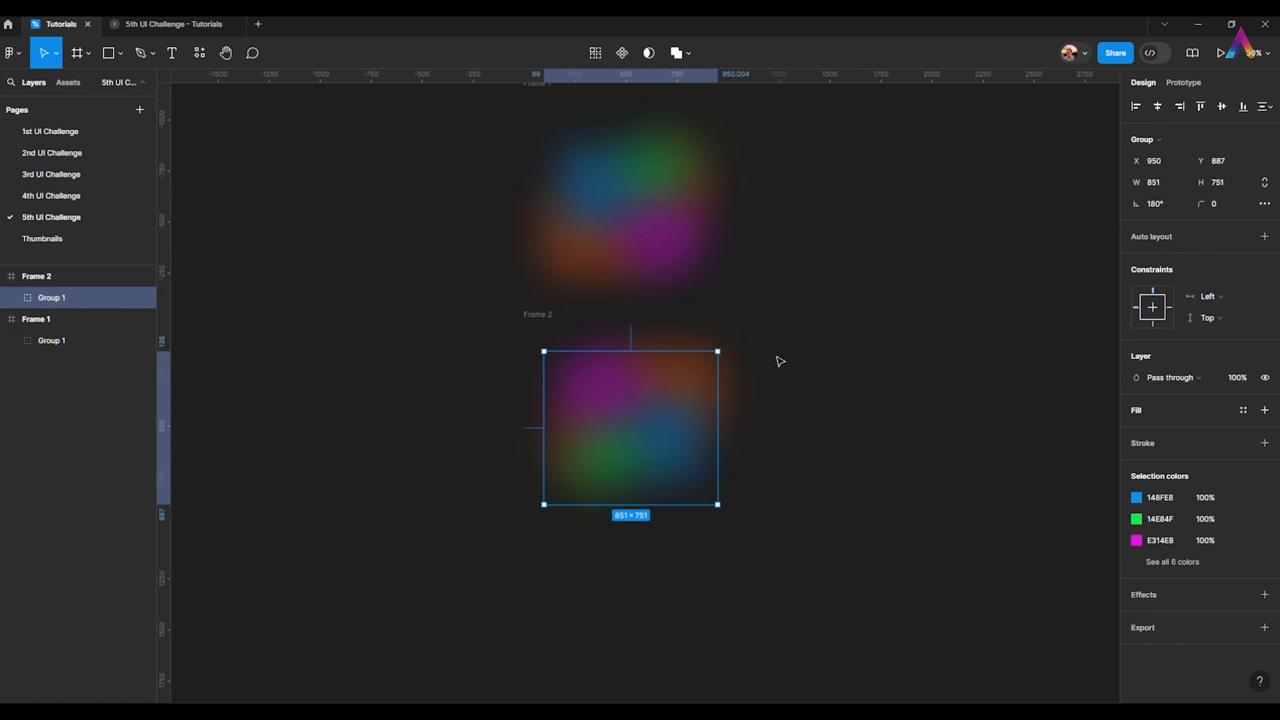
key(shift+Right)
key(shift+Right)
key(shift+Right)
key(shift+Right)
key(shift+Right)
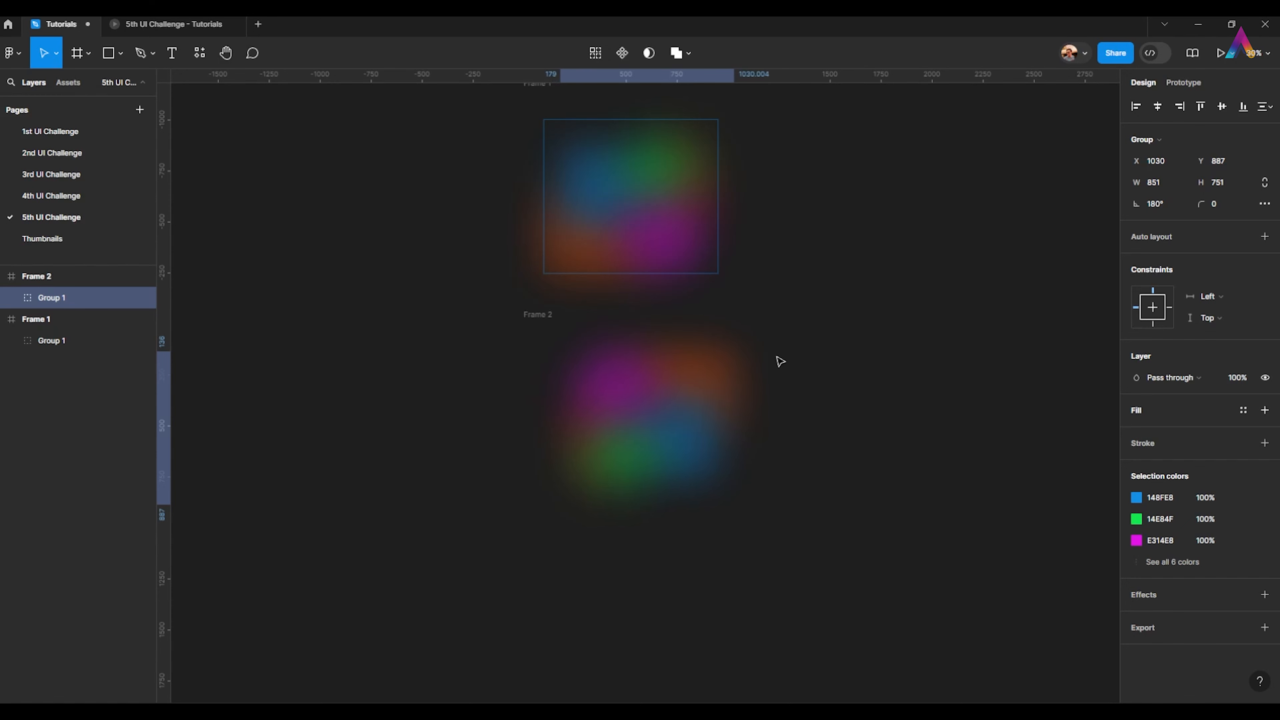
key(shift+Right)
key(shift+Right)
key(shift+Right)
key(shift+Right)
key(shift+Right)
key(shift+Right)
key(shift+Right)
key(shift+Right)
key(shift+Right)
key(shift+Right)
key(shift+Right)
key(shift+Right)
key(shift+Right)
key(shift+Right)
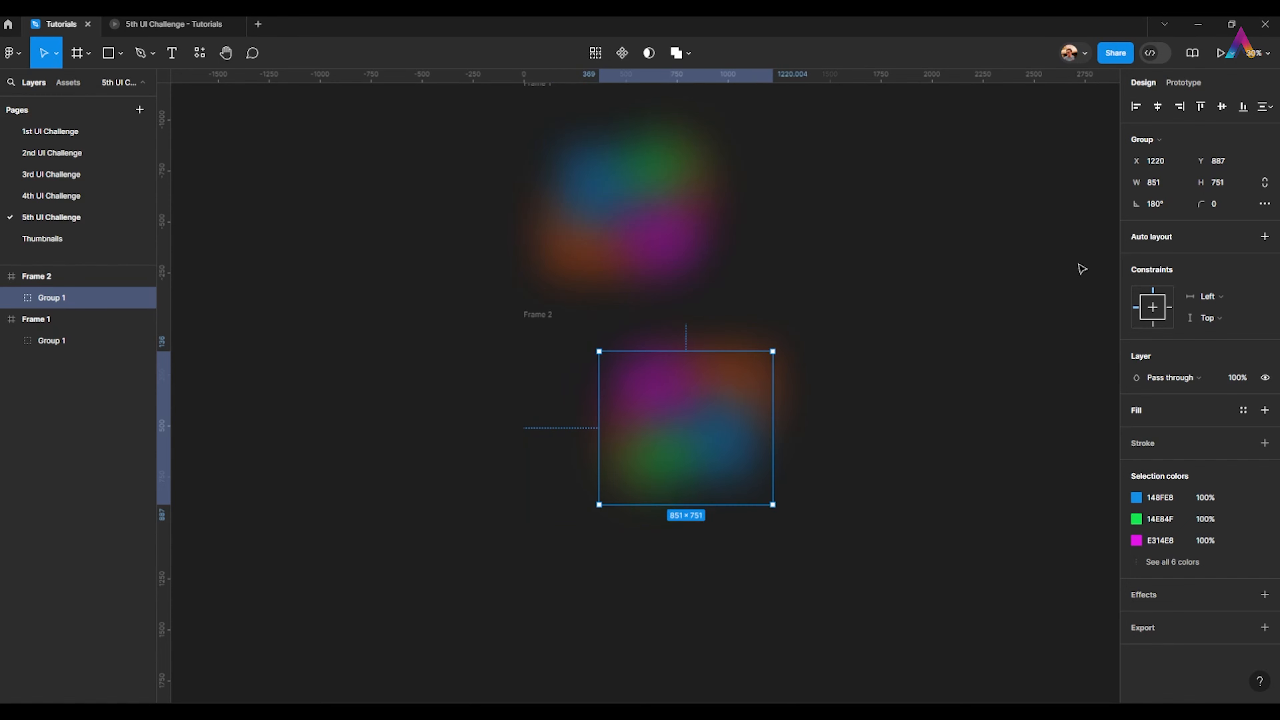
Duplicate Frame 1 and Frame 2 together and place the copies directly below them in the same column
scroll(793, 332, down, 1)
scroll(605, 227, down, 2)
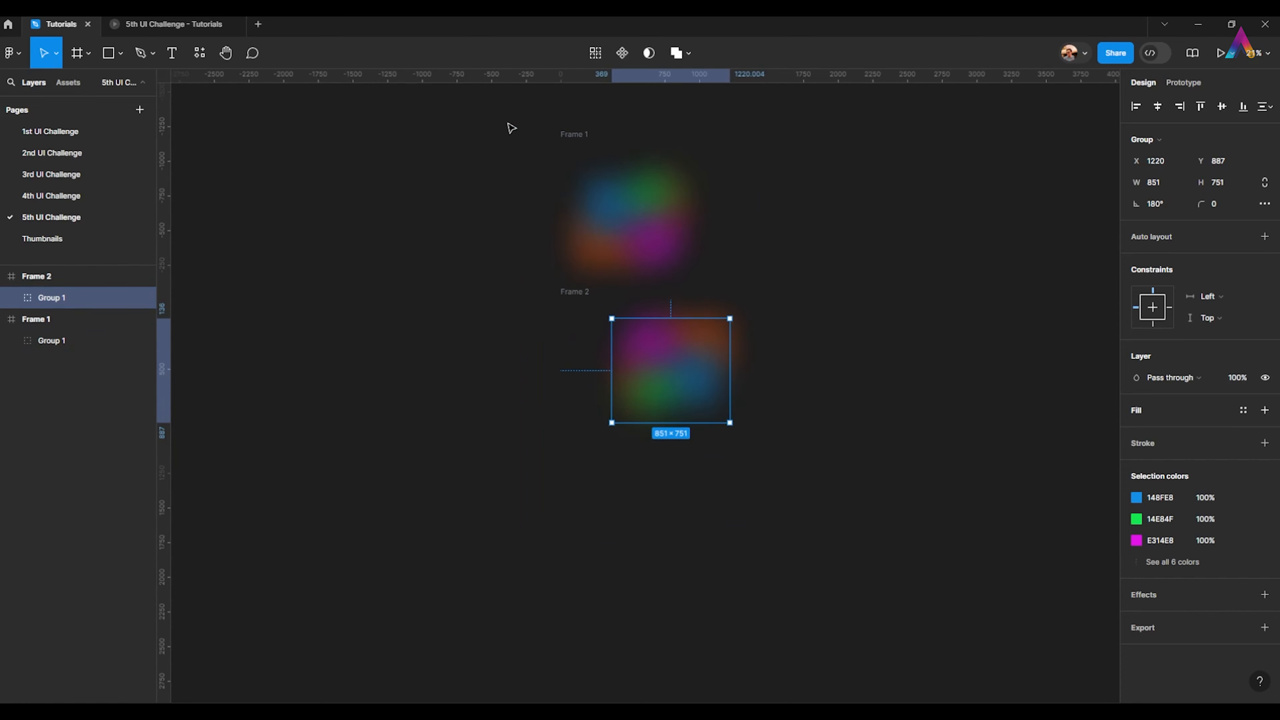
drag(508, 126, 878, 493)
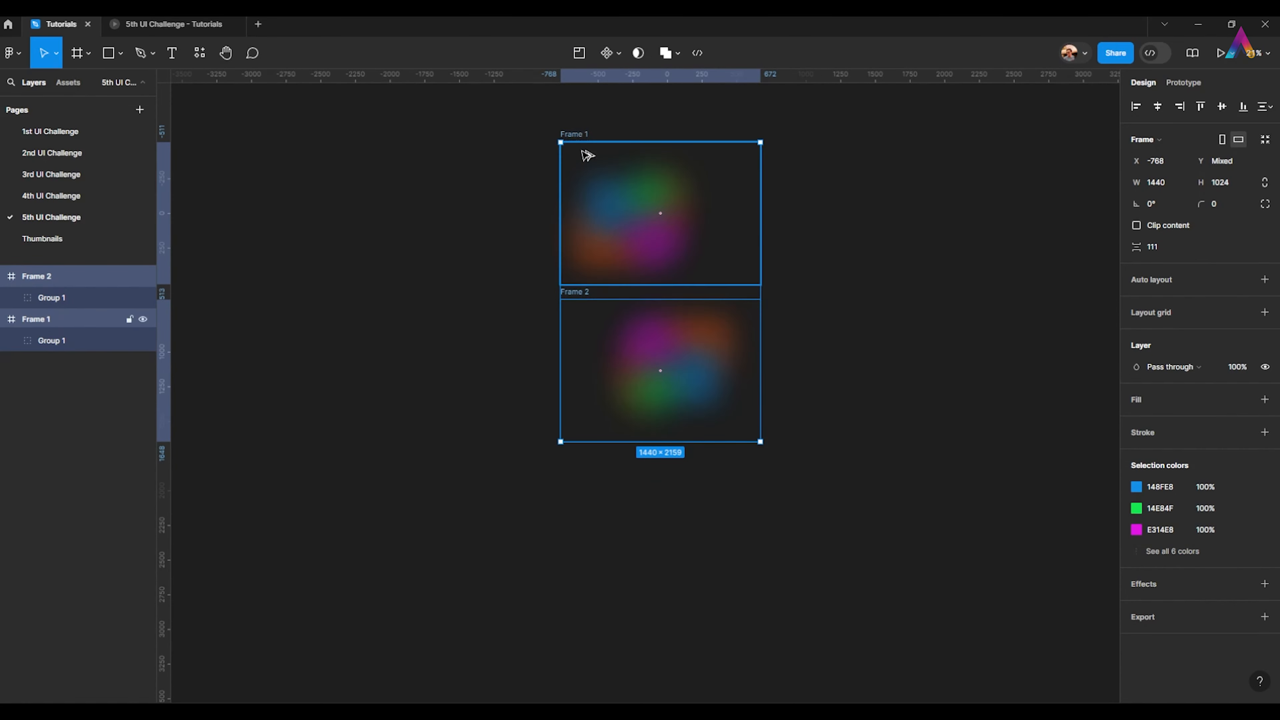
drag(586, 152, 583, 447)
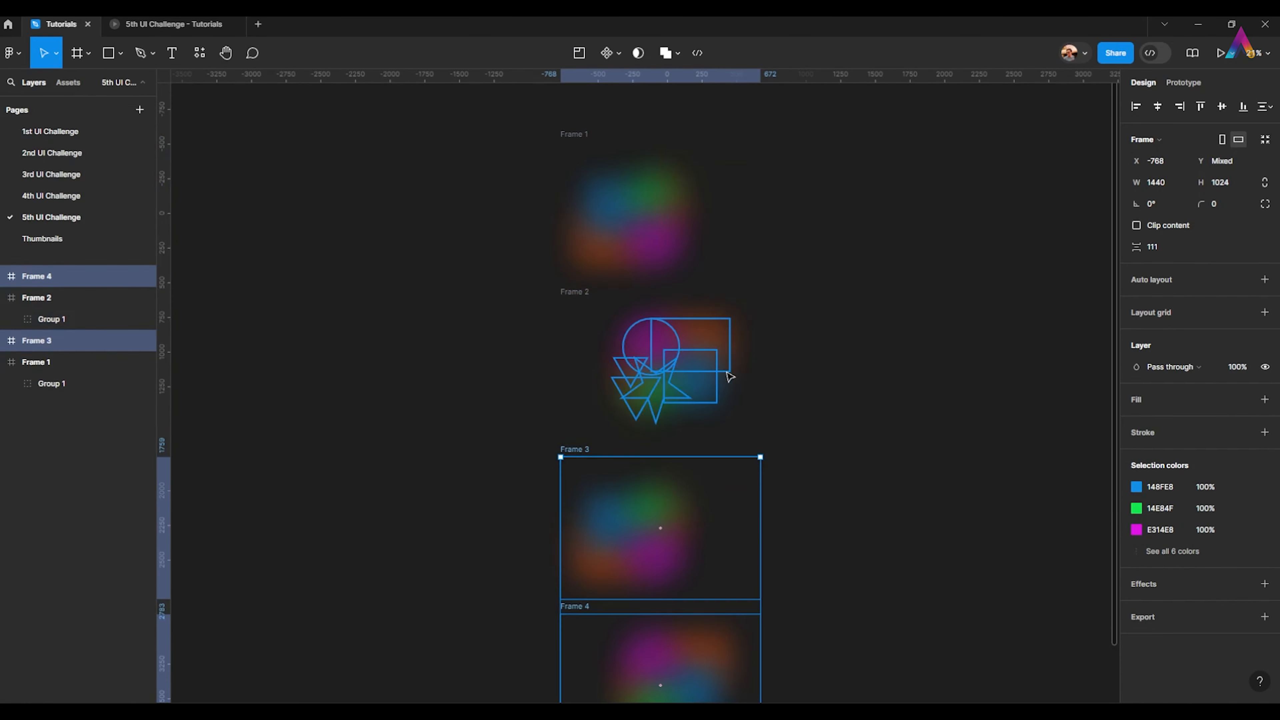
scroll(736, 369, down, 1)
drag(739, 368, 674, 356)
click(850, 345)
Select all four gradient frames, collapse their layers and combine them into a component set
scroll(674, 355, down, 1)
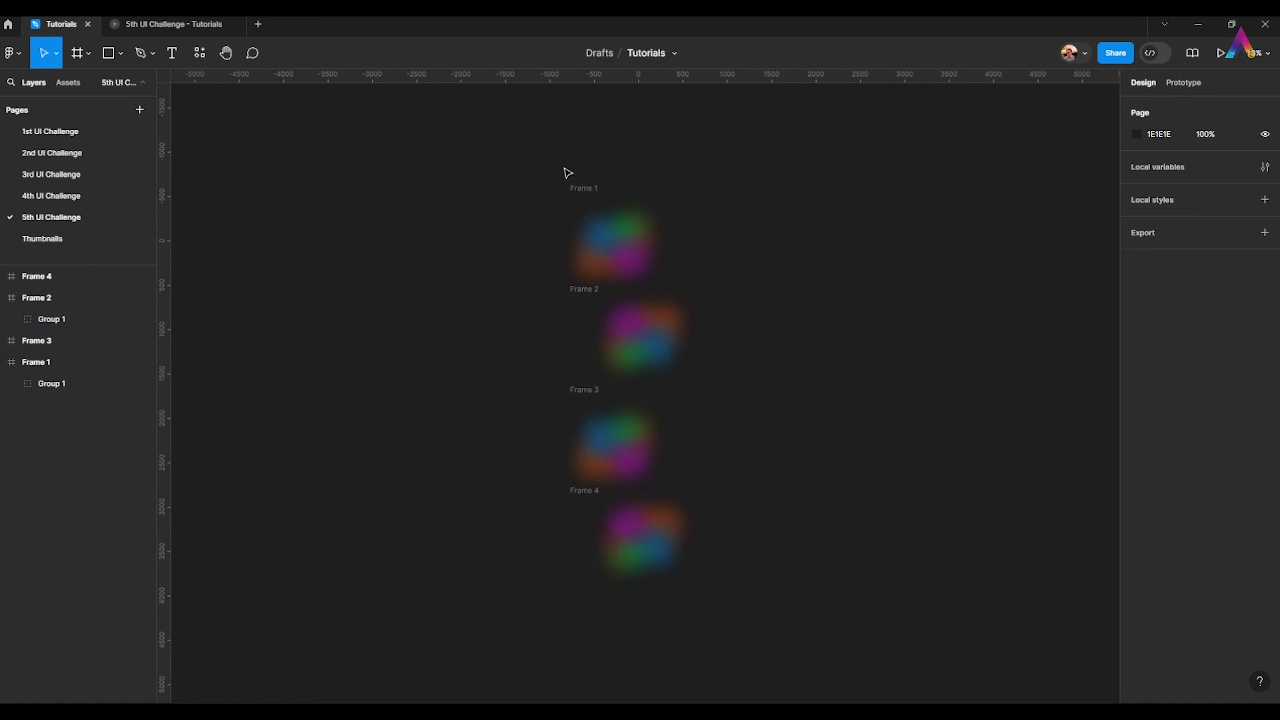
drag(514, 150, 748, 546)
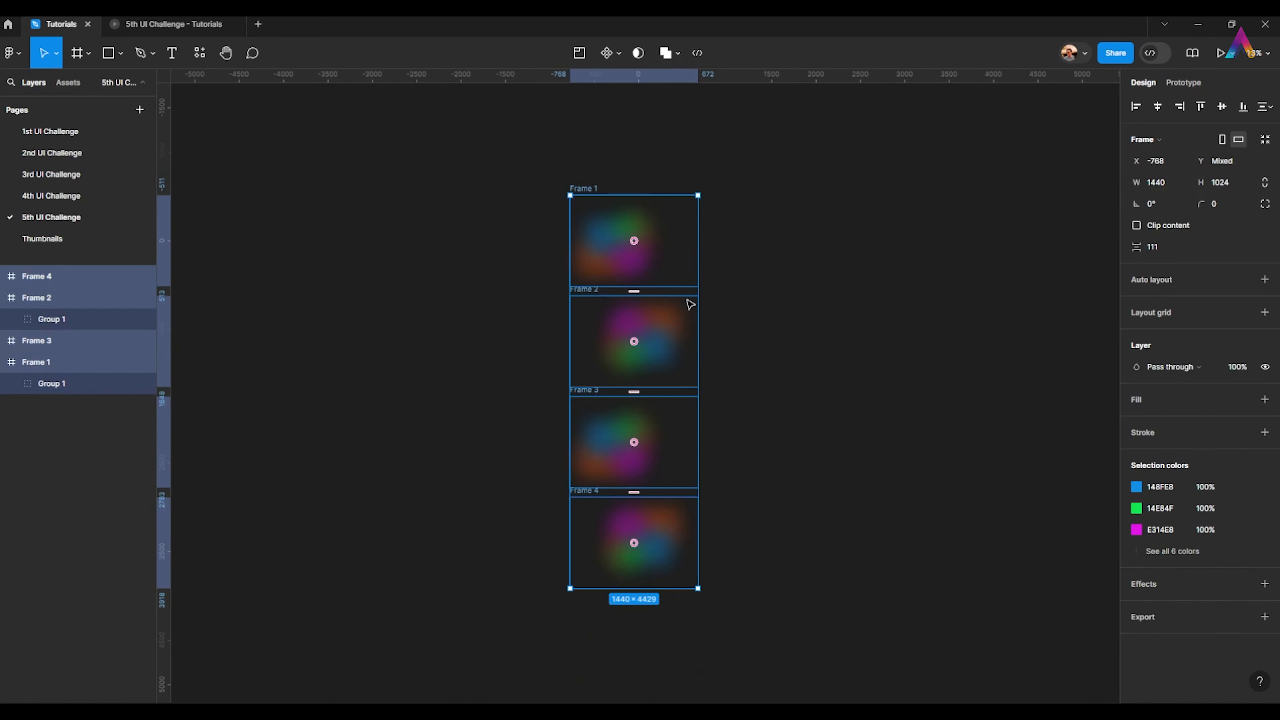
key(alt+l)
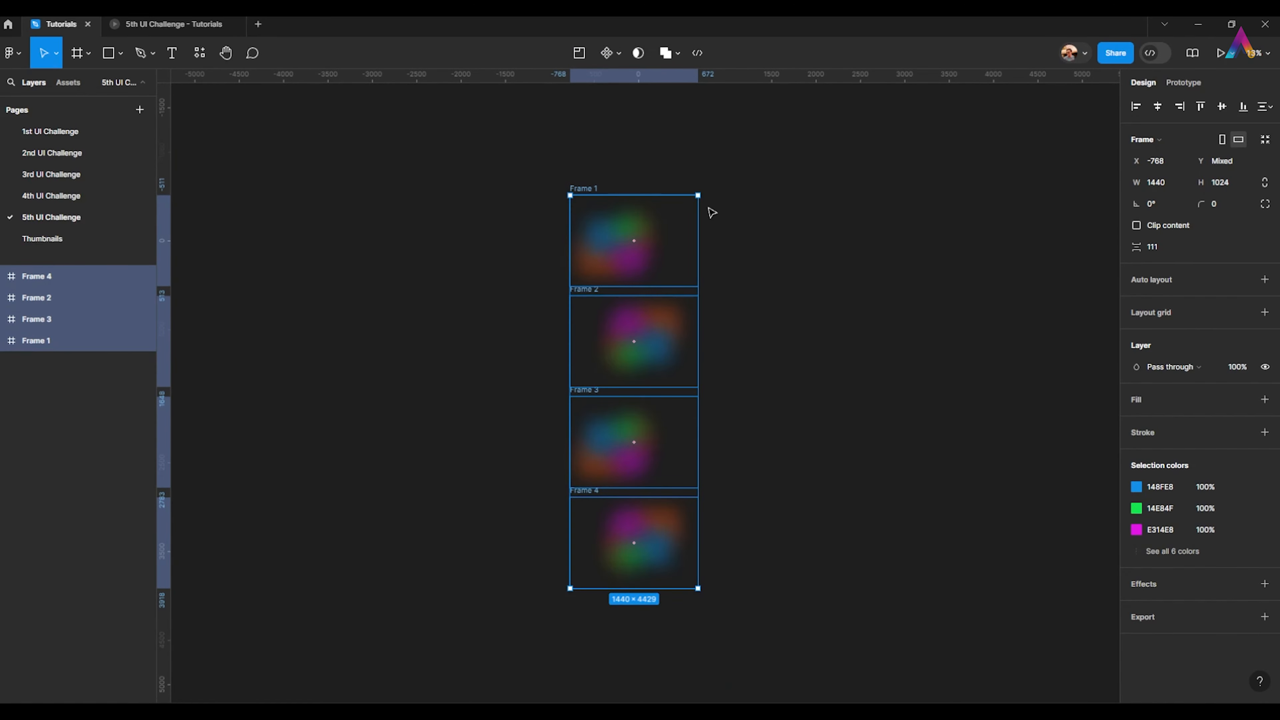
click(620, 55)
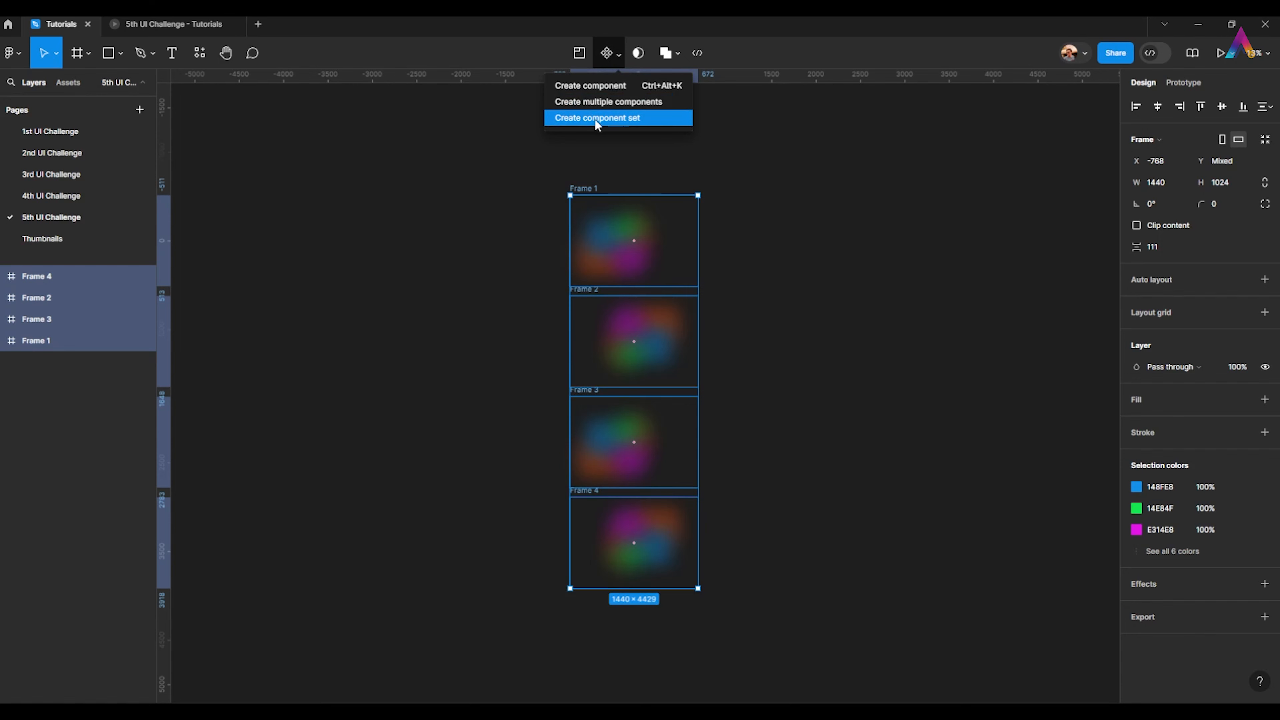
click(629, 119)
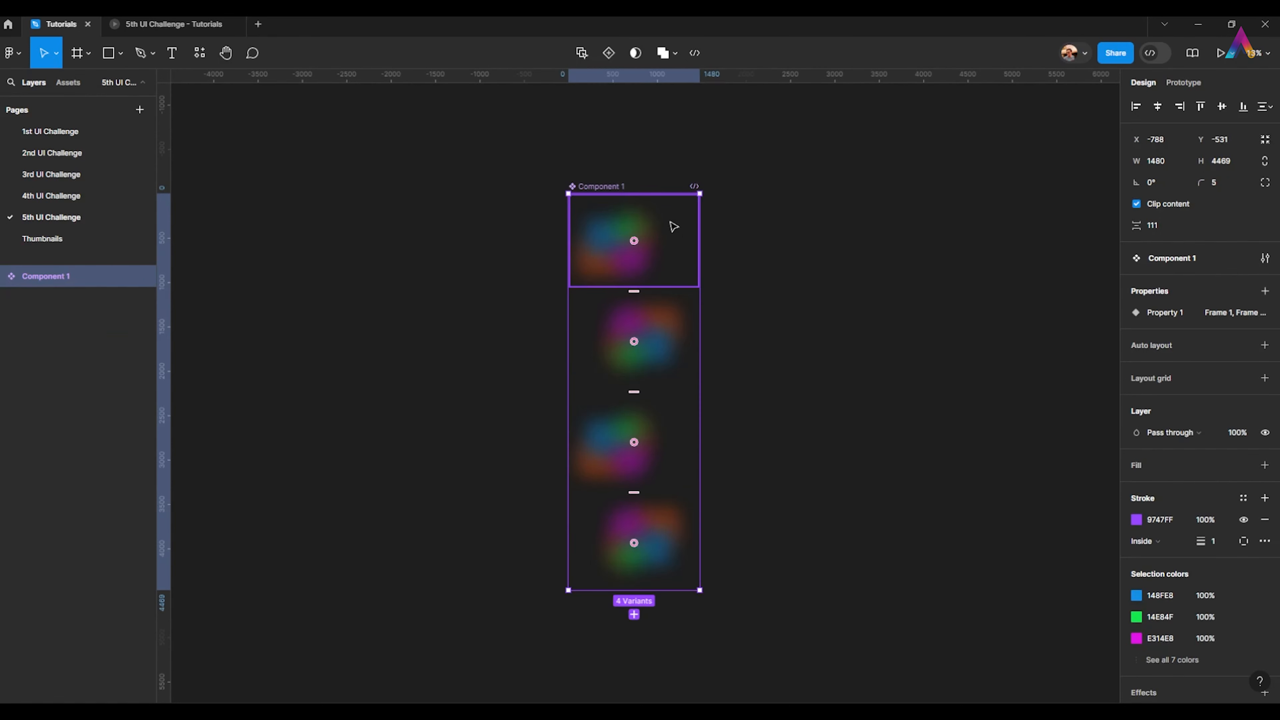
Add a prototype connection from the Frame 1 variant to Frame 2, triggered after a delay of 1 ms
click(1198, 85)
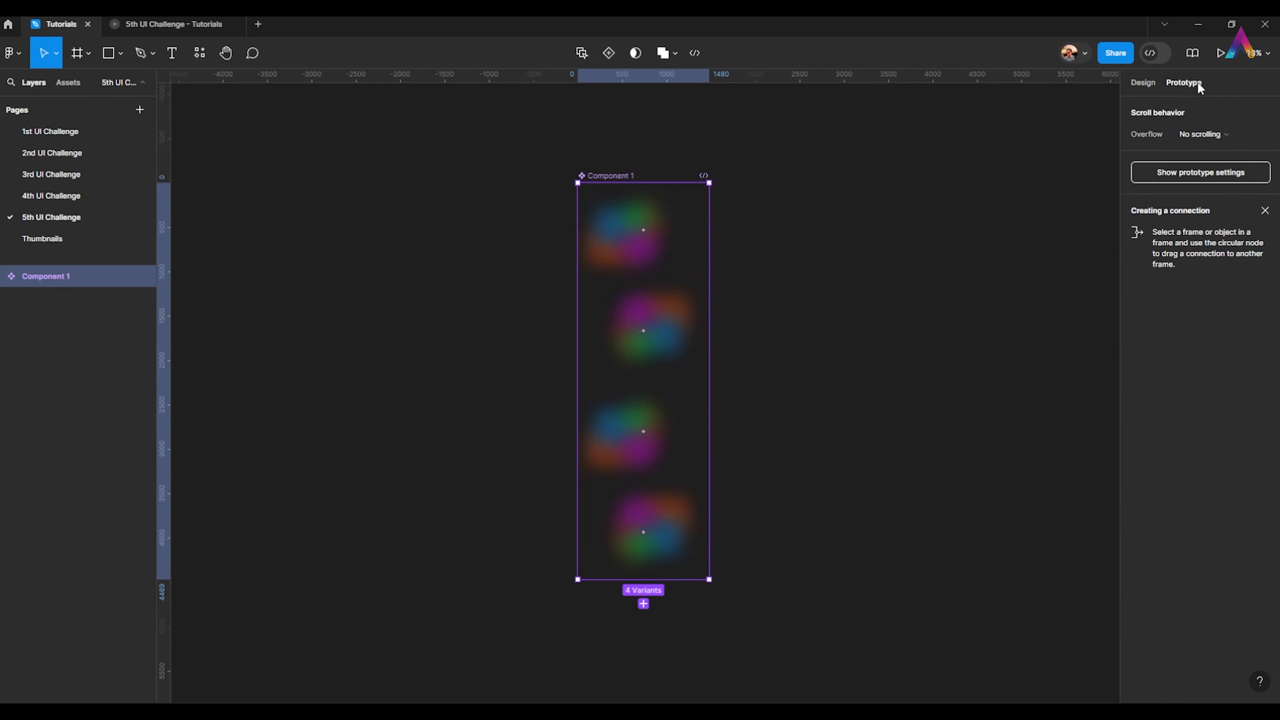
click(694, 233)
scroll(643, 252, up, 5)
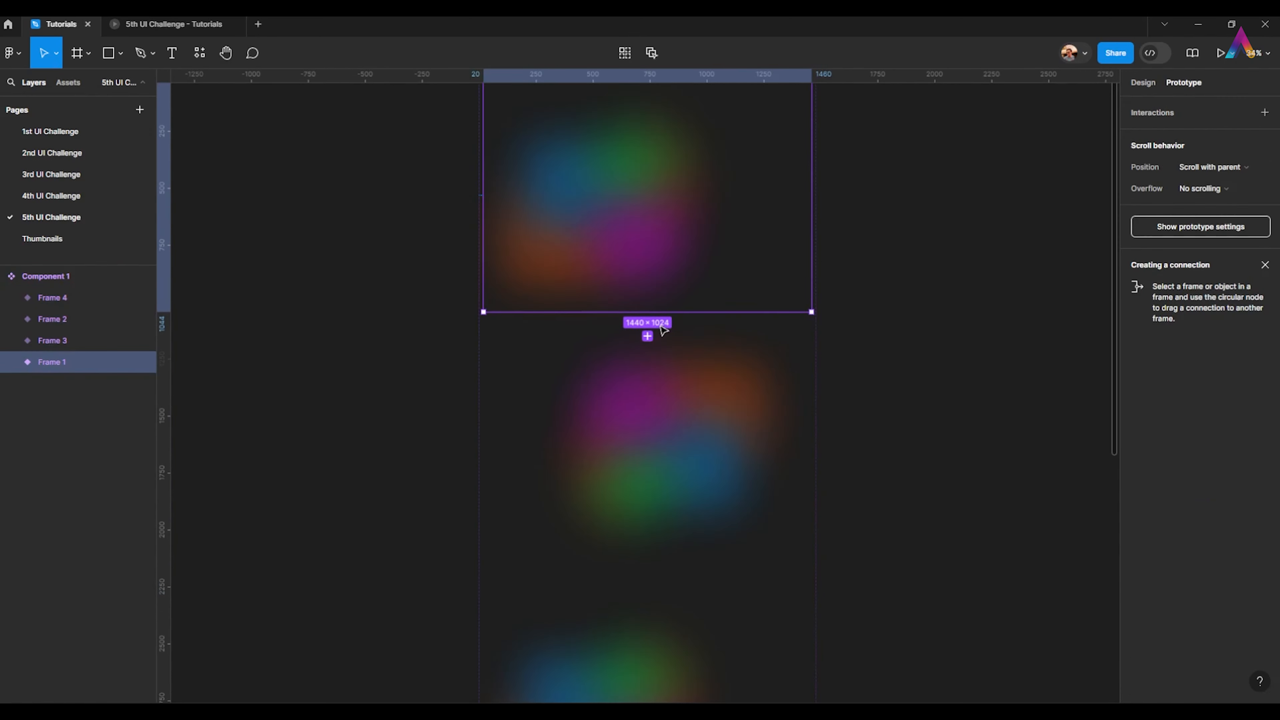
drag(648, 312, 587, 376)
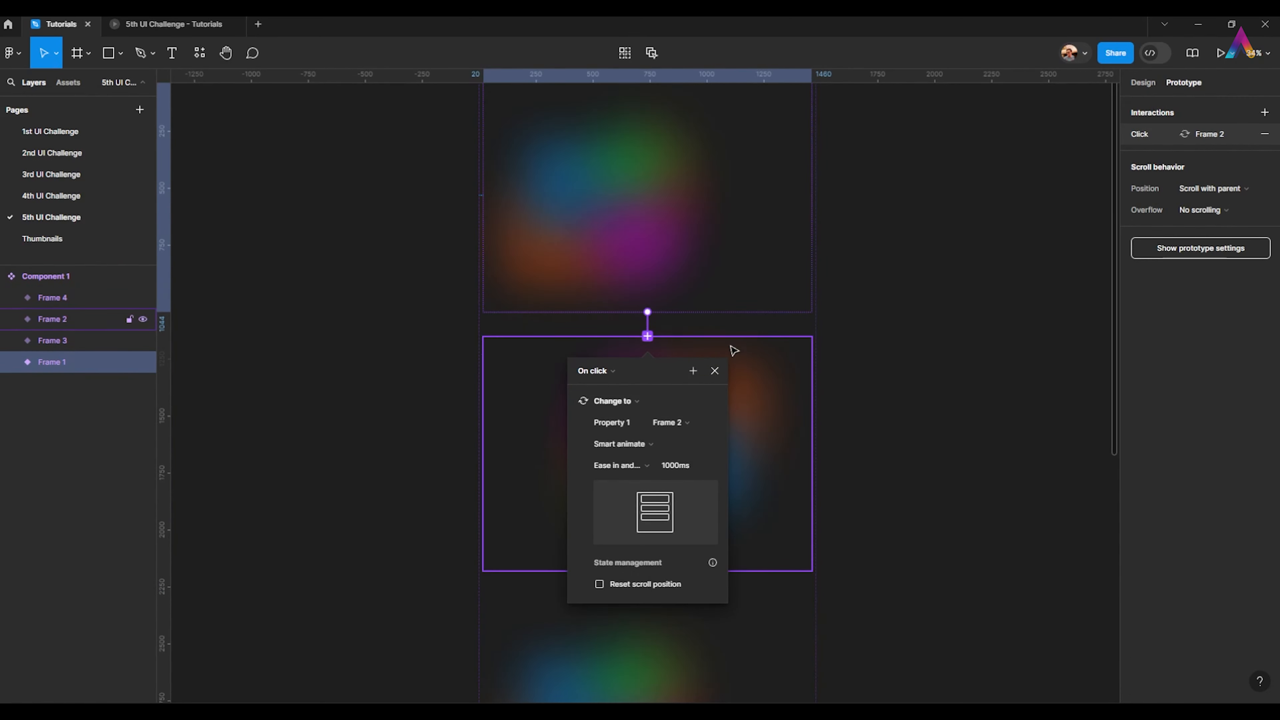
click(611, 372)
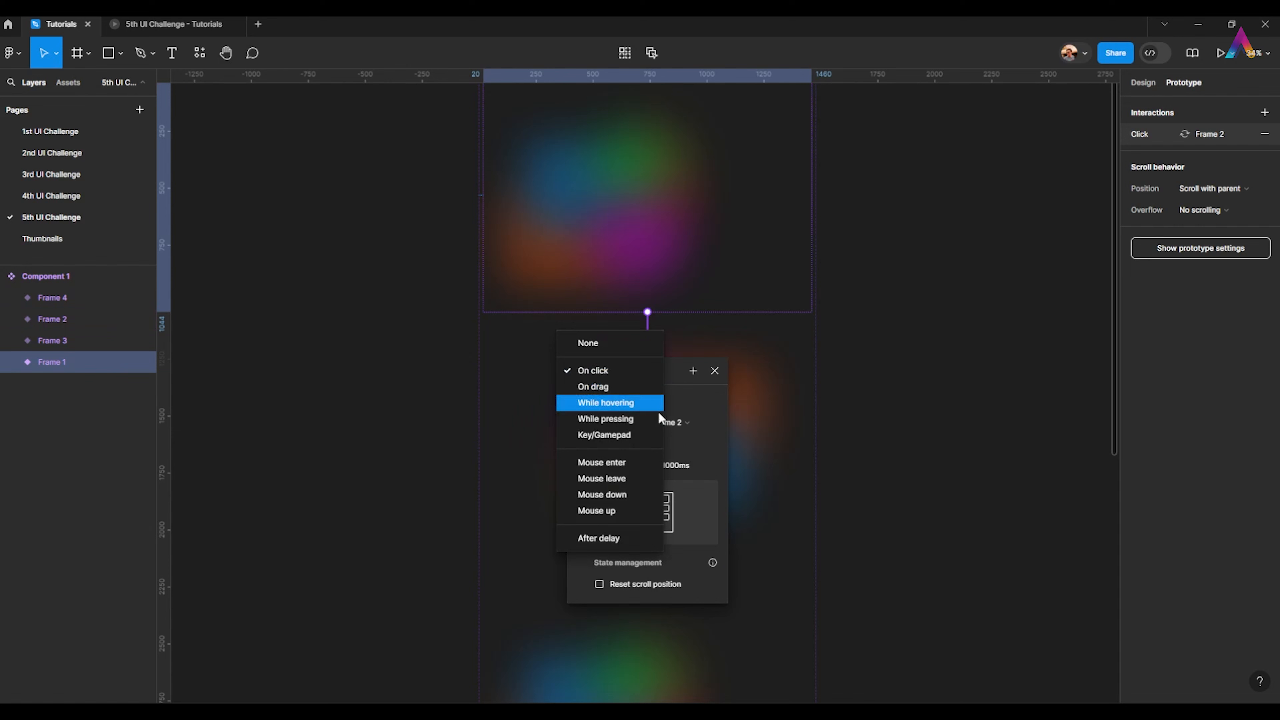
click(601, 544)
click(586, 393)
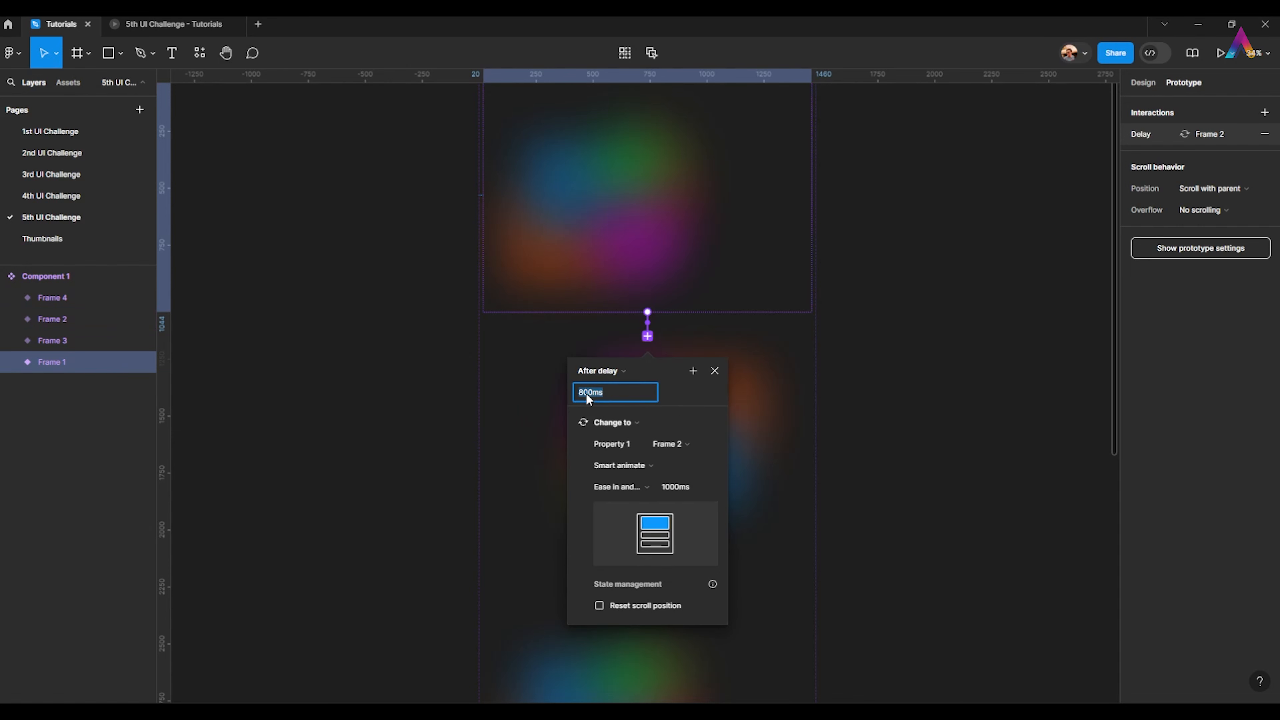
text(1)
key(Return)
Keep the Frame 1 transition's ease in and out curve and set its duration to 2000 ms
click(636, 498)
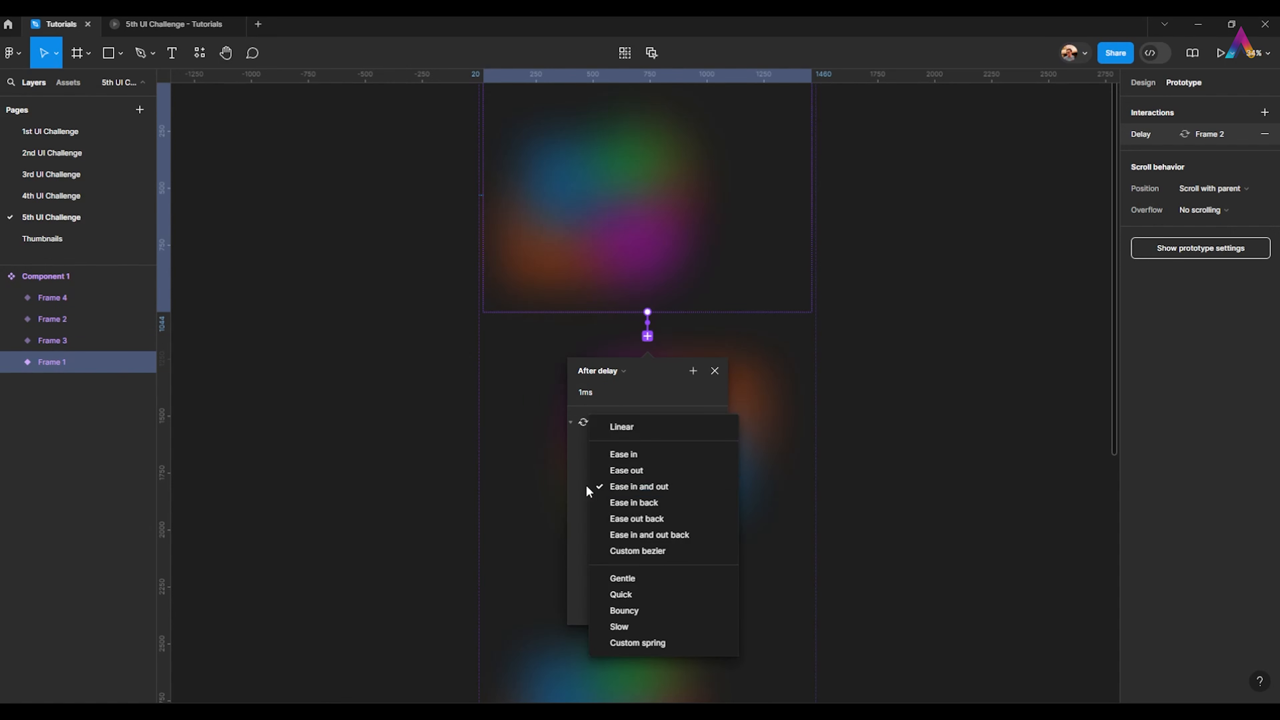
click(655, 487)
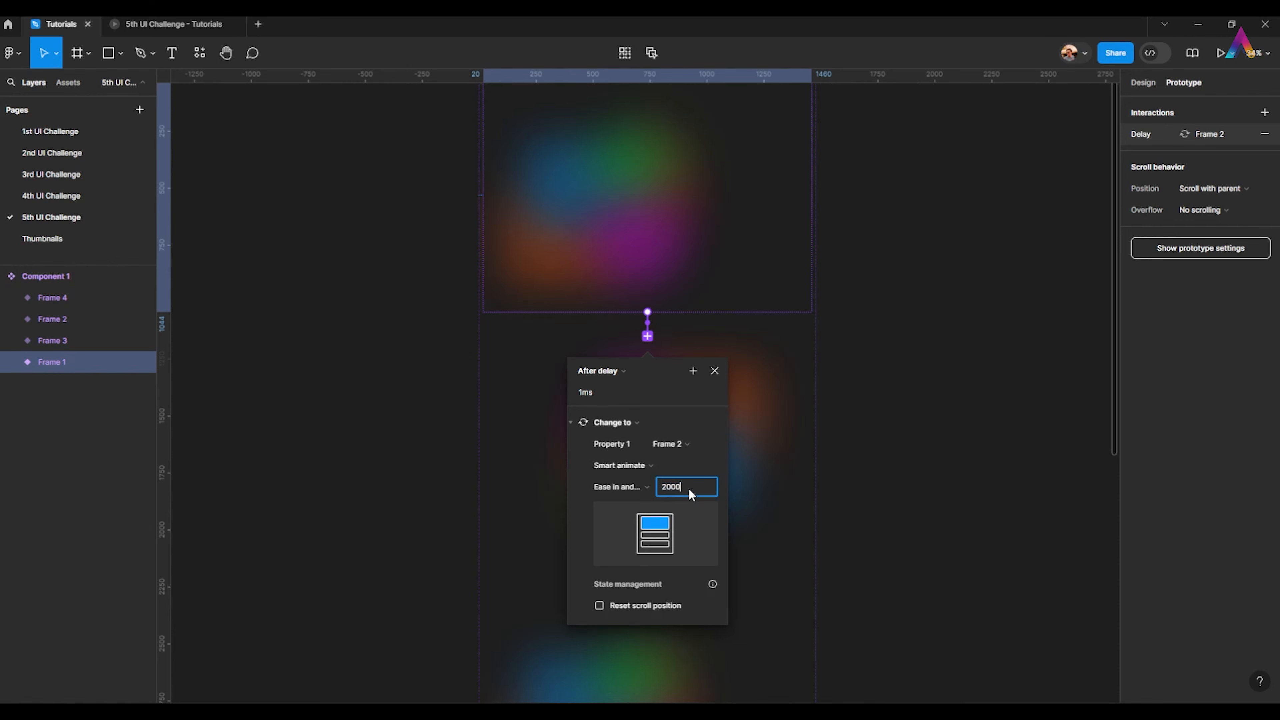
key(Return)
Connect the Frame 2 variant to Frame 3 with an after delay trigger of 1 ms
scroll(843, 292, down, 2)
scroll(789, 285, down, 2)
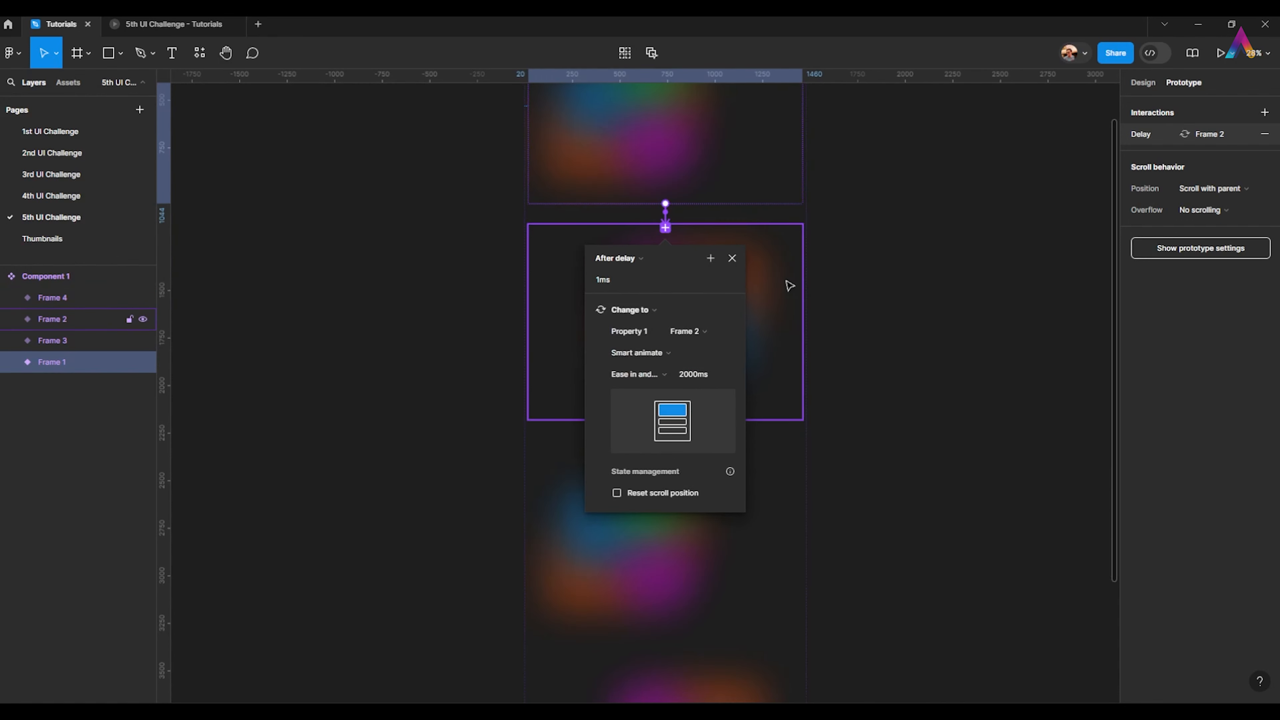
click(789, 285)
scroll(667, 414, down, 3)
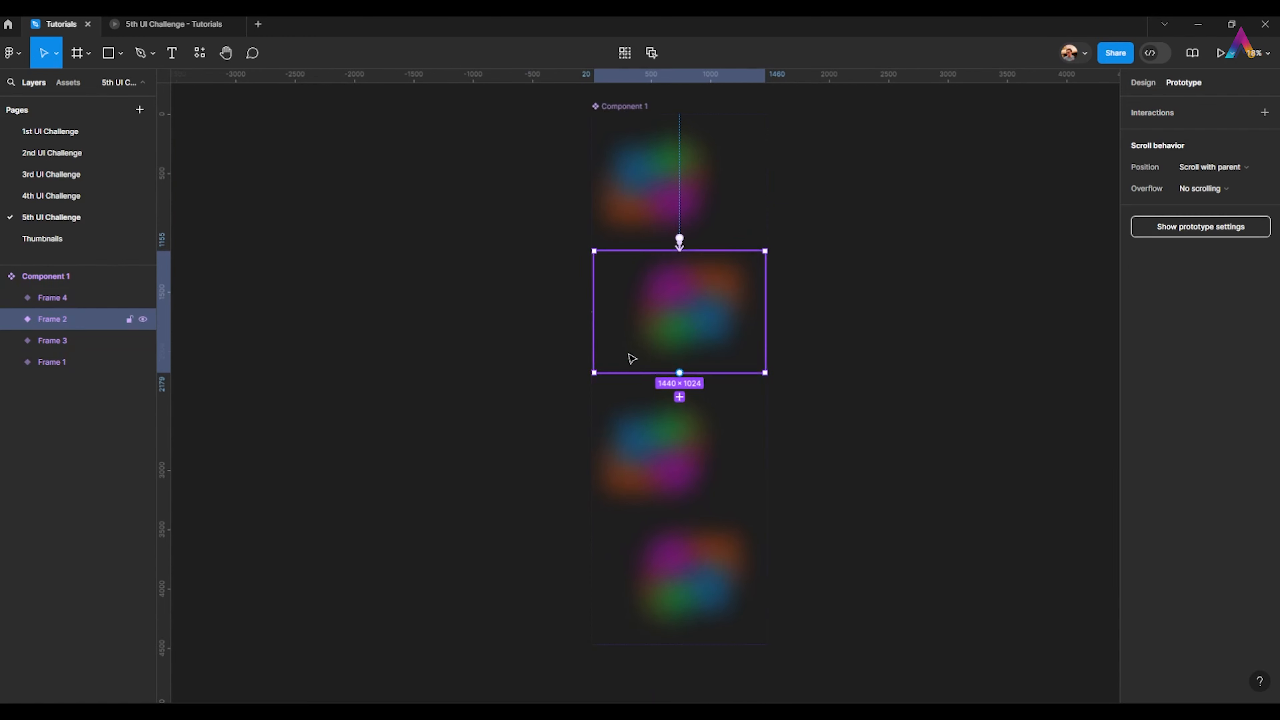
drag(672, 418, 643, 443)
click(653, 452)
click(626, 608)
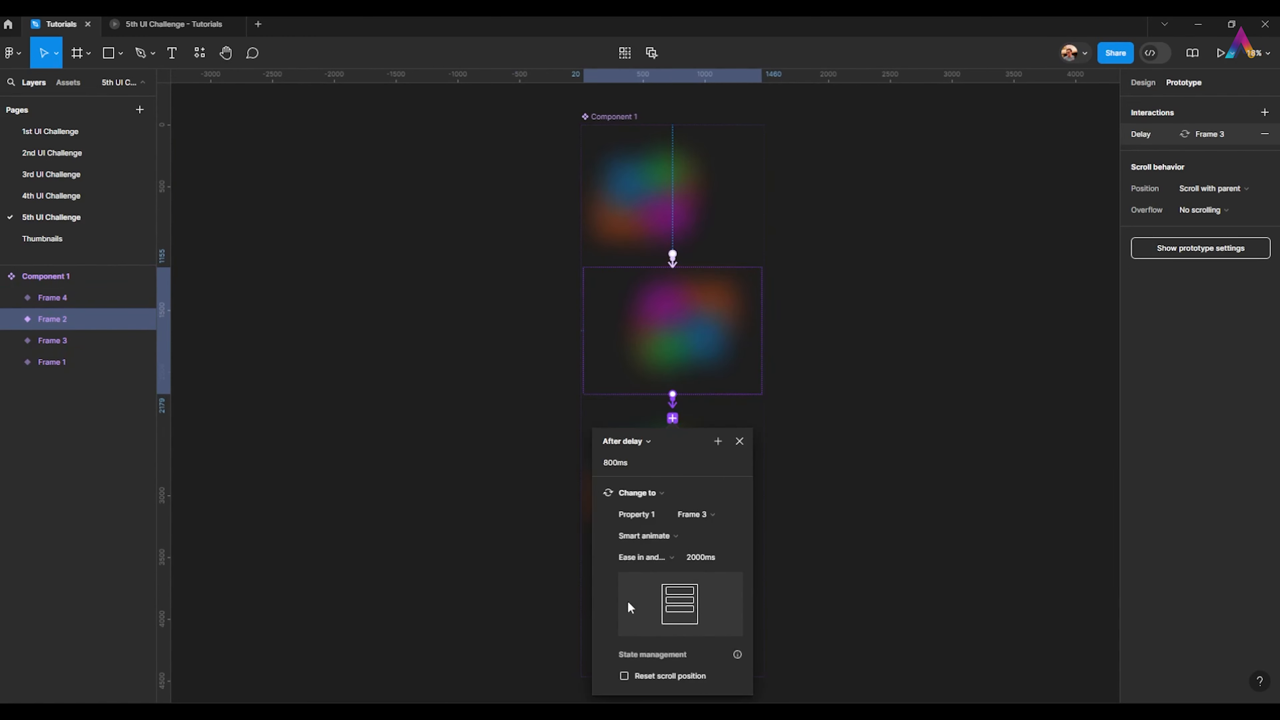
click(624, 467)
text(1)
key(Return)
Connect the Frame 3 variant to Frame 4 with an after delay trigger of 1 ms
click(585, 515)
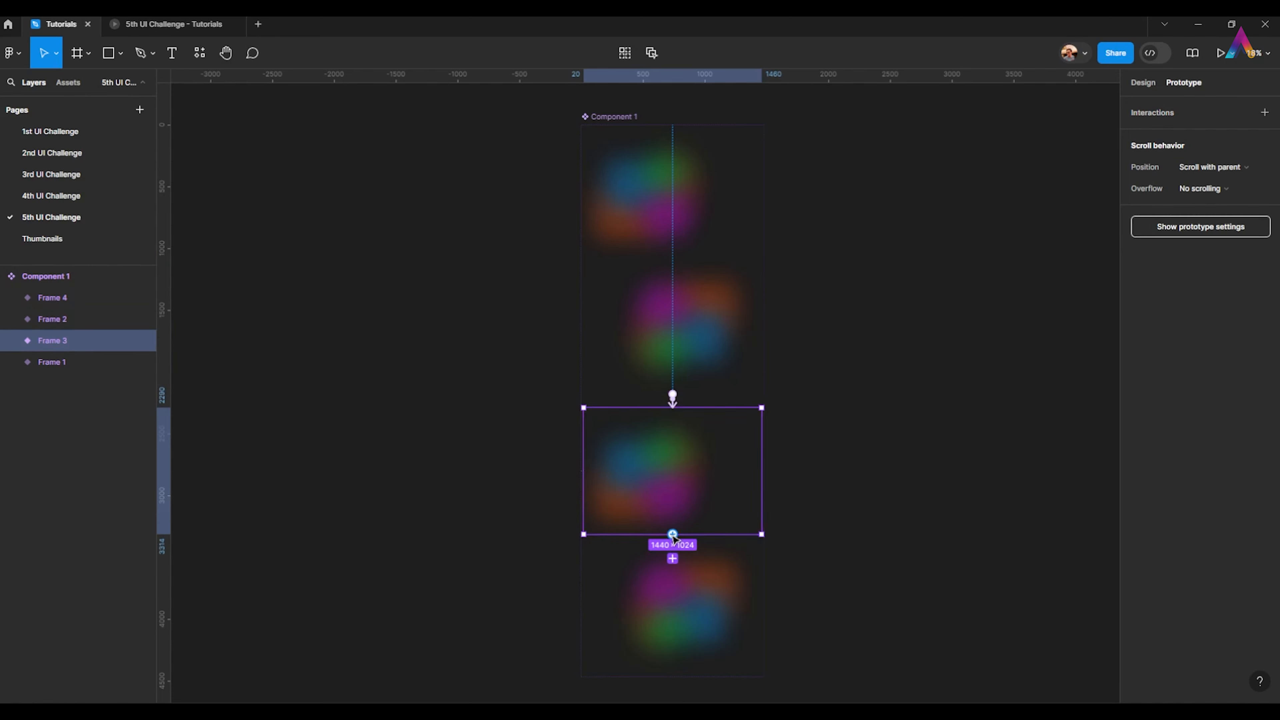
drag(673, 537, 647, 580)
click(647, 581)
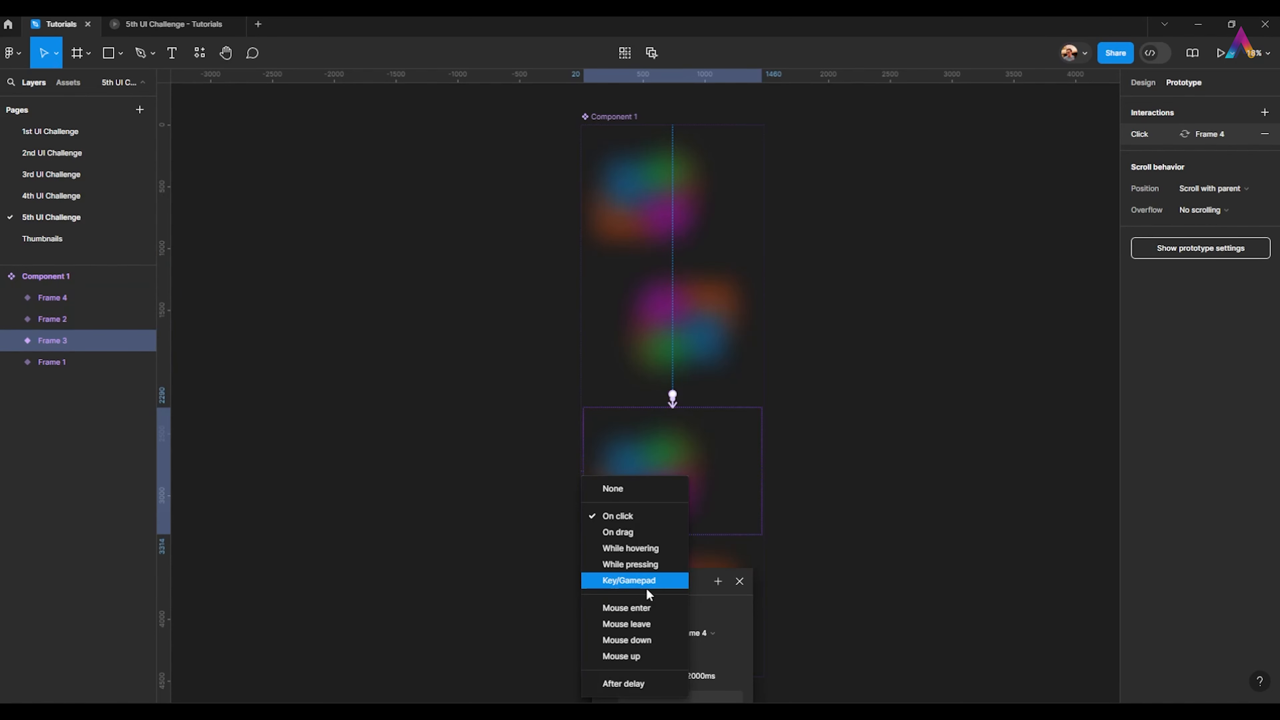
click(623, 685)
text(1ms)
key(Return)
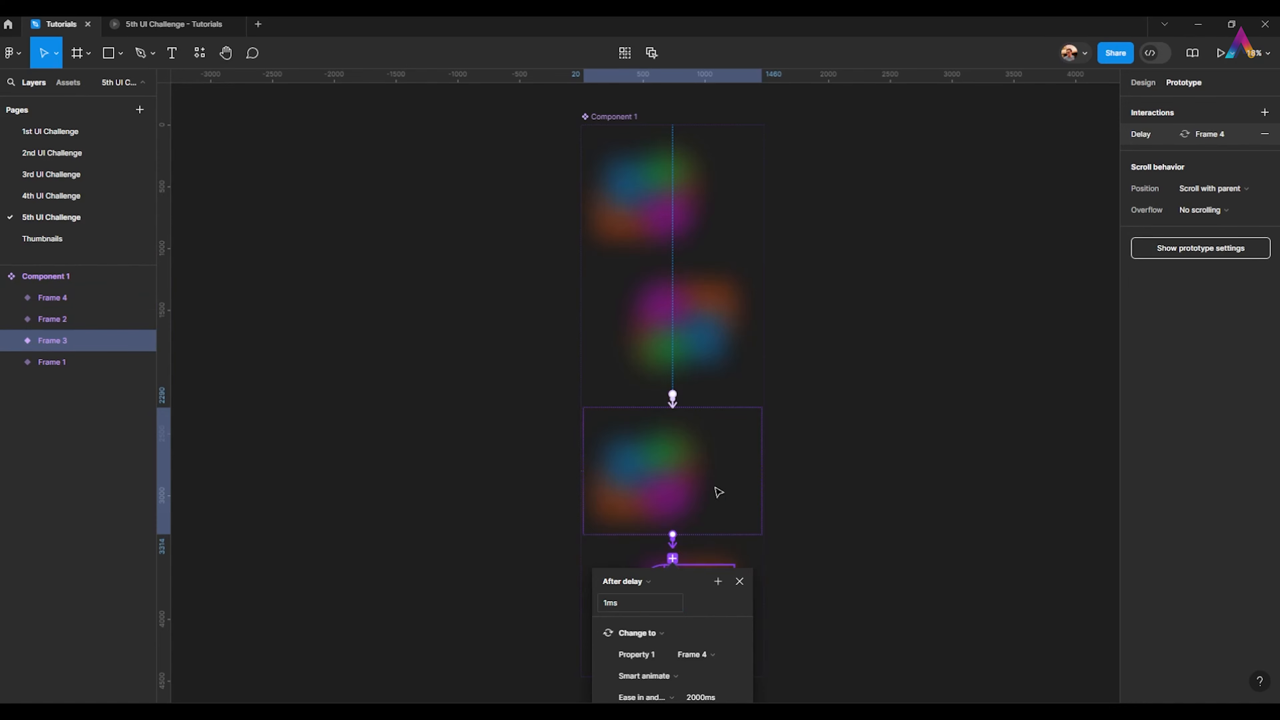
Connect the Frame 4 variant back to Frame 1 with an after delay trigger of 1 ms
scroll(714, 489, down, 2)
click(710, 524)
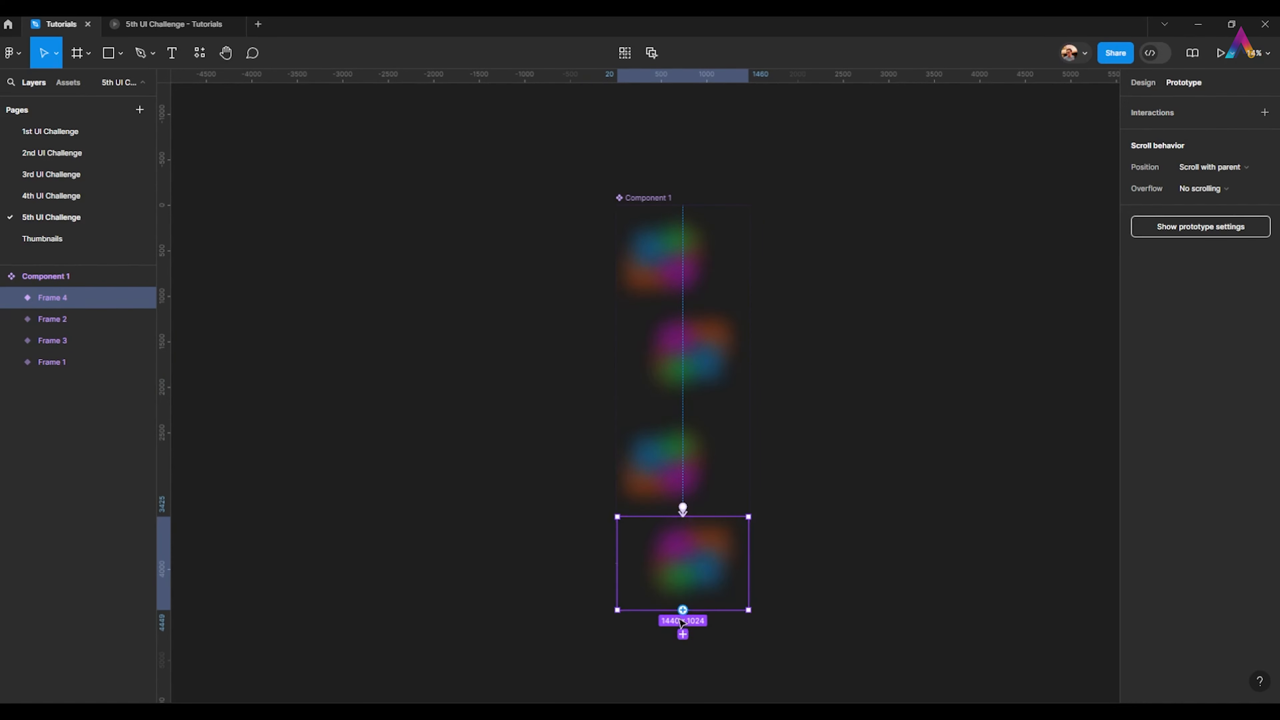
drag(683, 611, 694, 283)
click(631, 334)
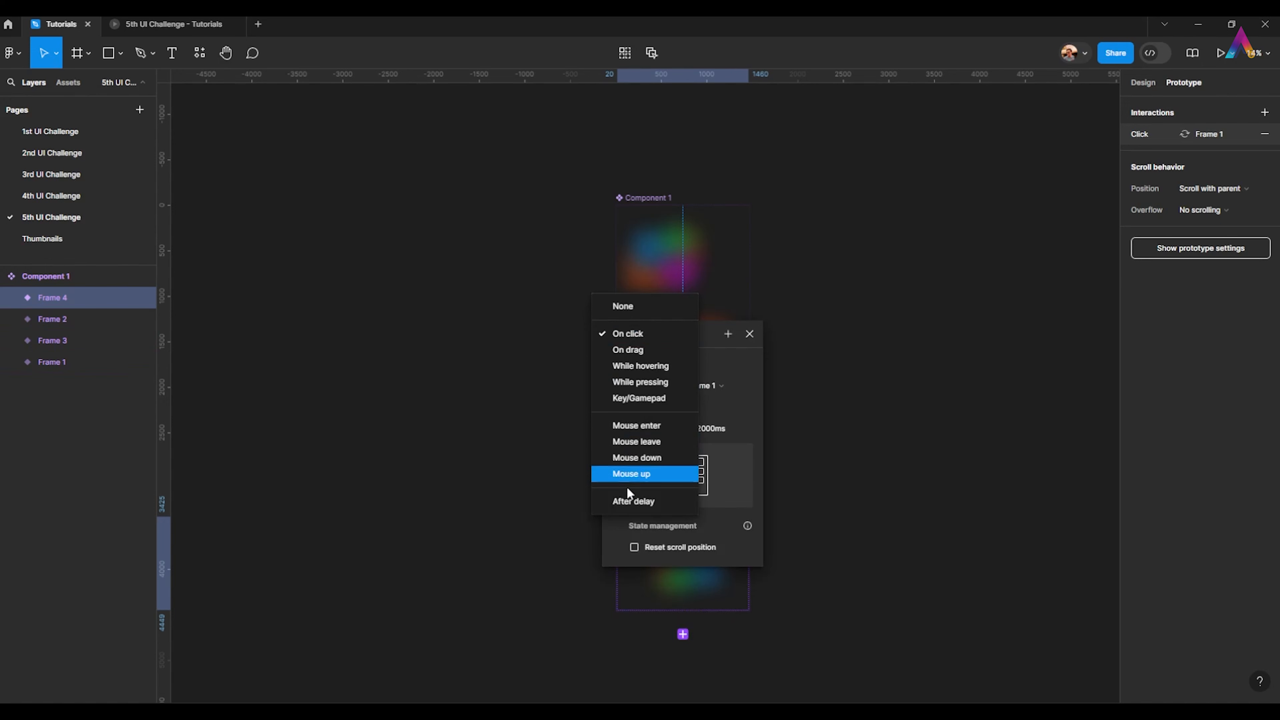
click(631, 501)
click(632, 358)
text(1)
key(Return)
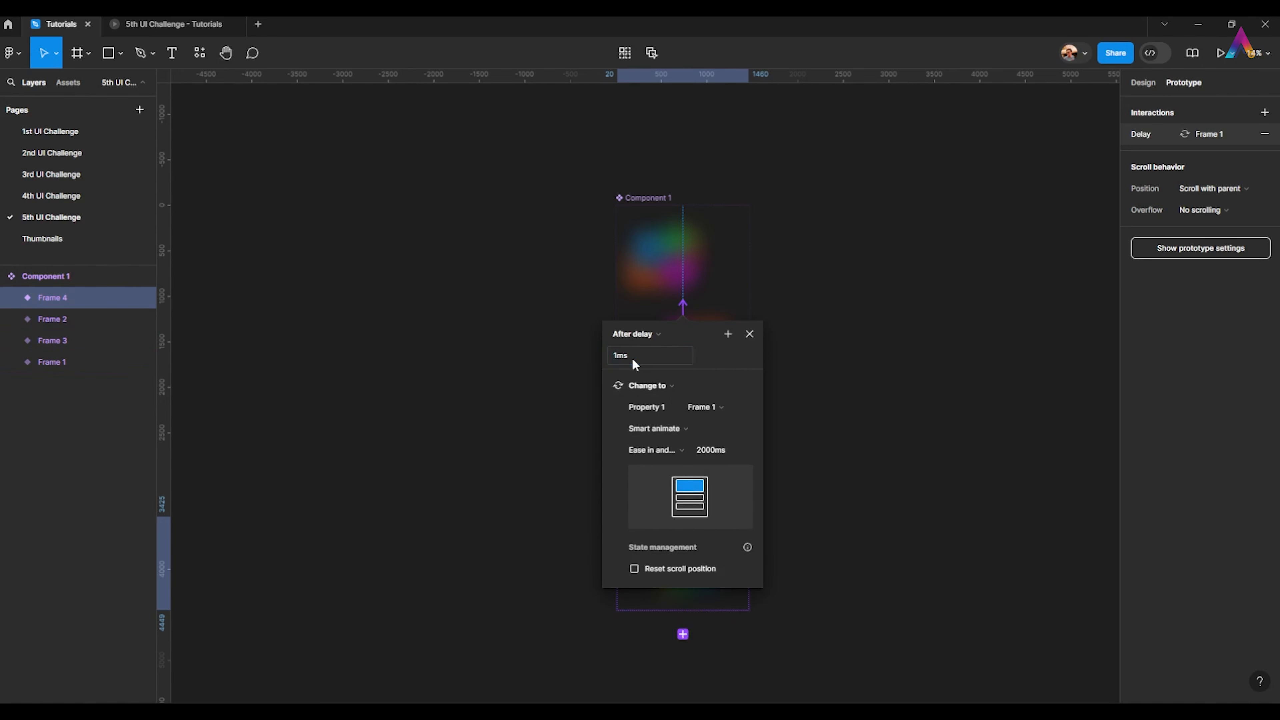
click(928, 430)
Copy the MacBook Pro 16" - 1 frame from the 4th UI Challenge page and paste it beside the component set on the 5th UI Challenge page
scroll(887, 384, down, 2)
drag(852, 329, 759, 467)
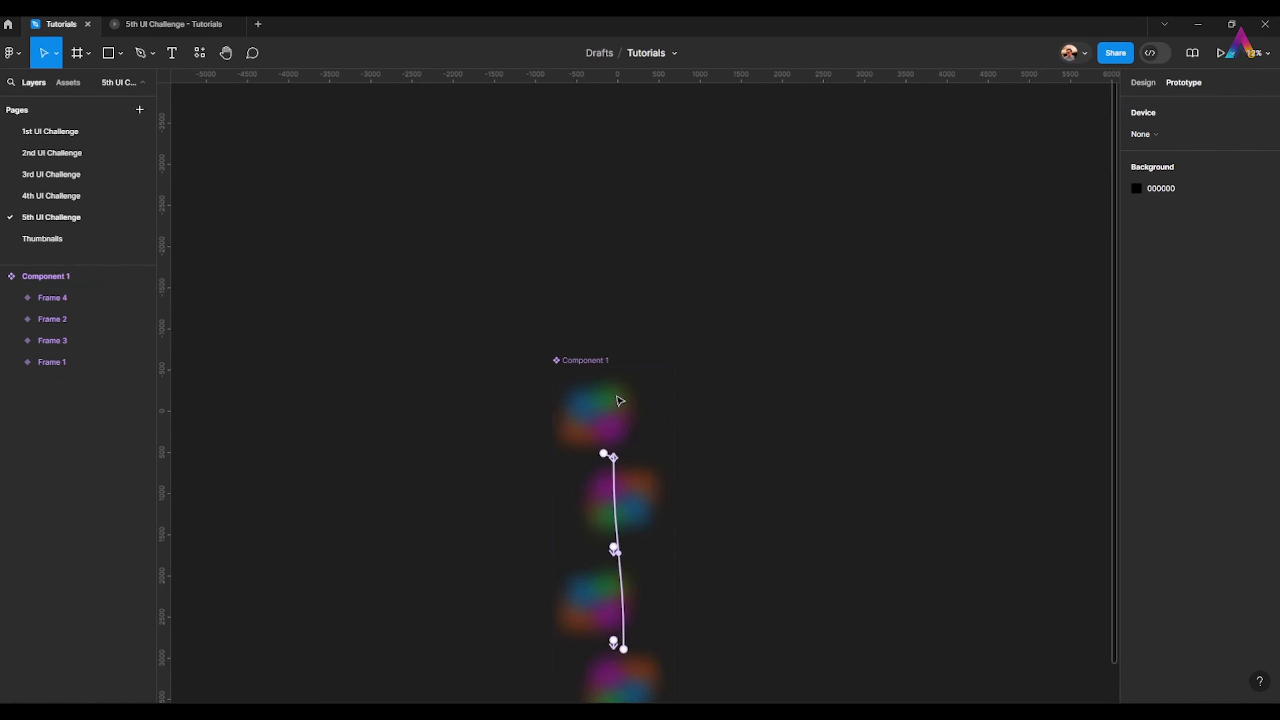
scroll(670, 403, down, 2)
click(1142, 89)
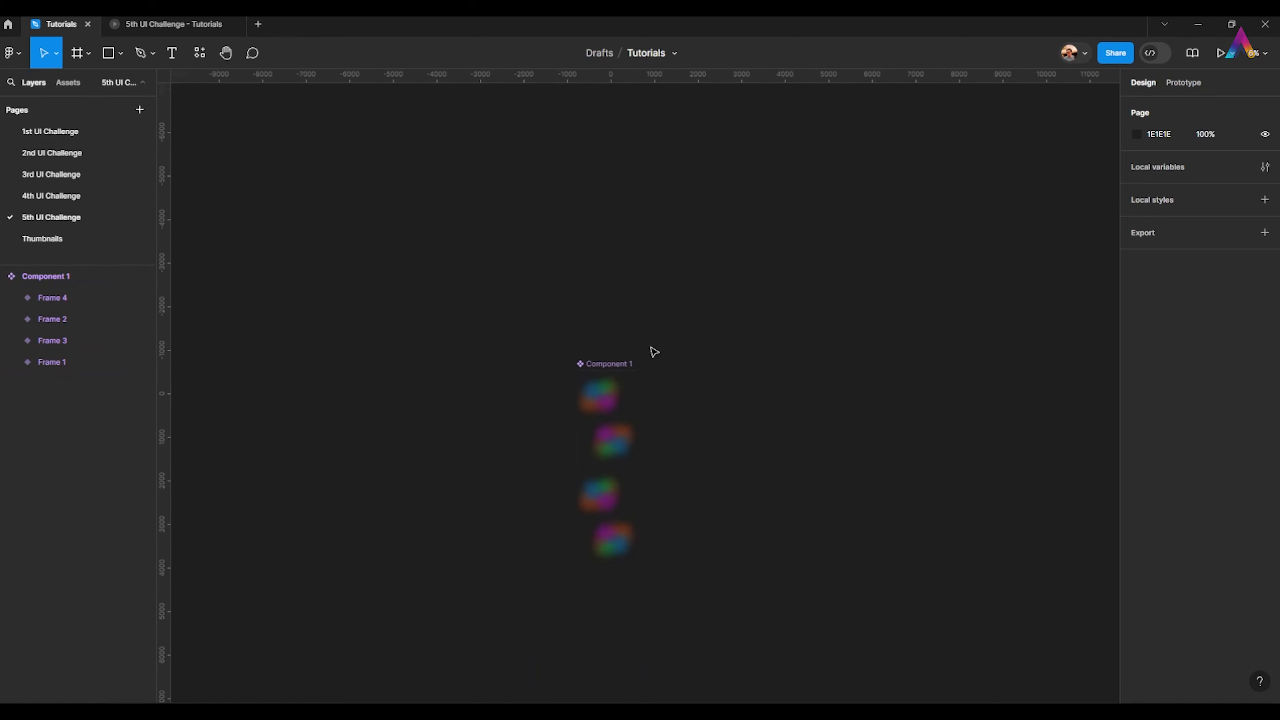
scroll(700, 314, down, 2)
scroll(583, 320, up, 3)
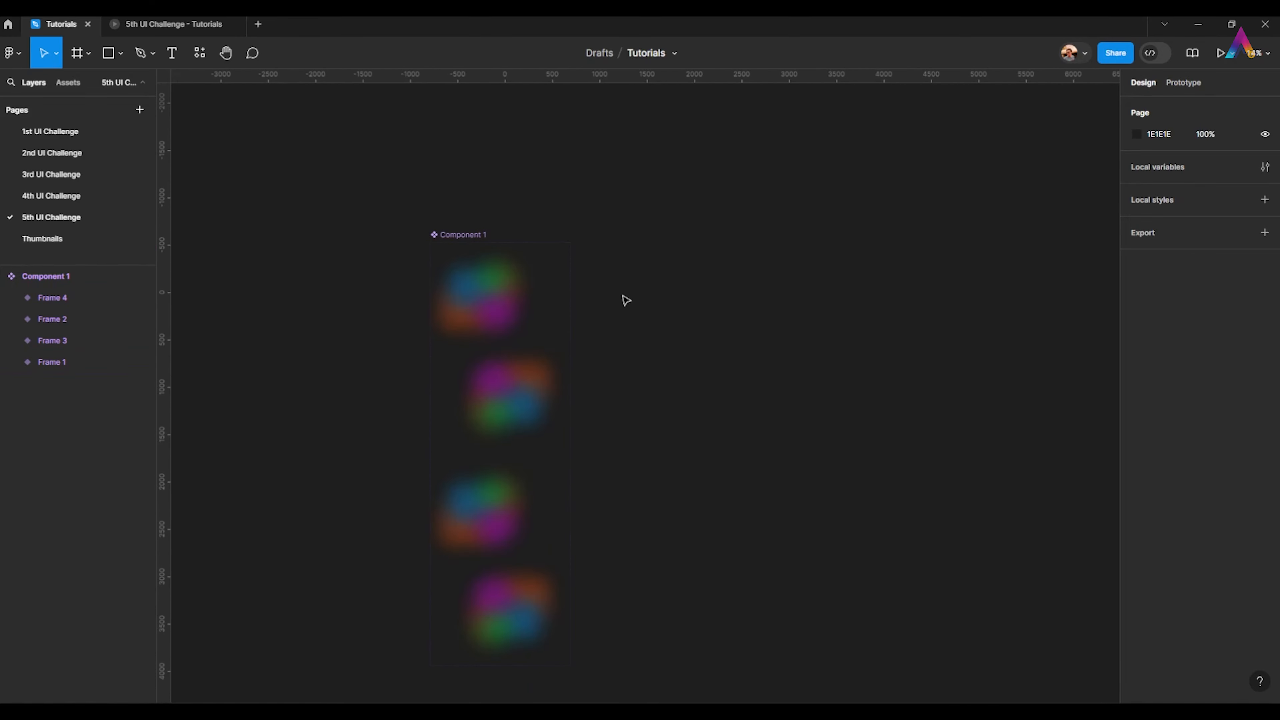
click(45, 196)
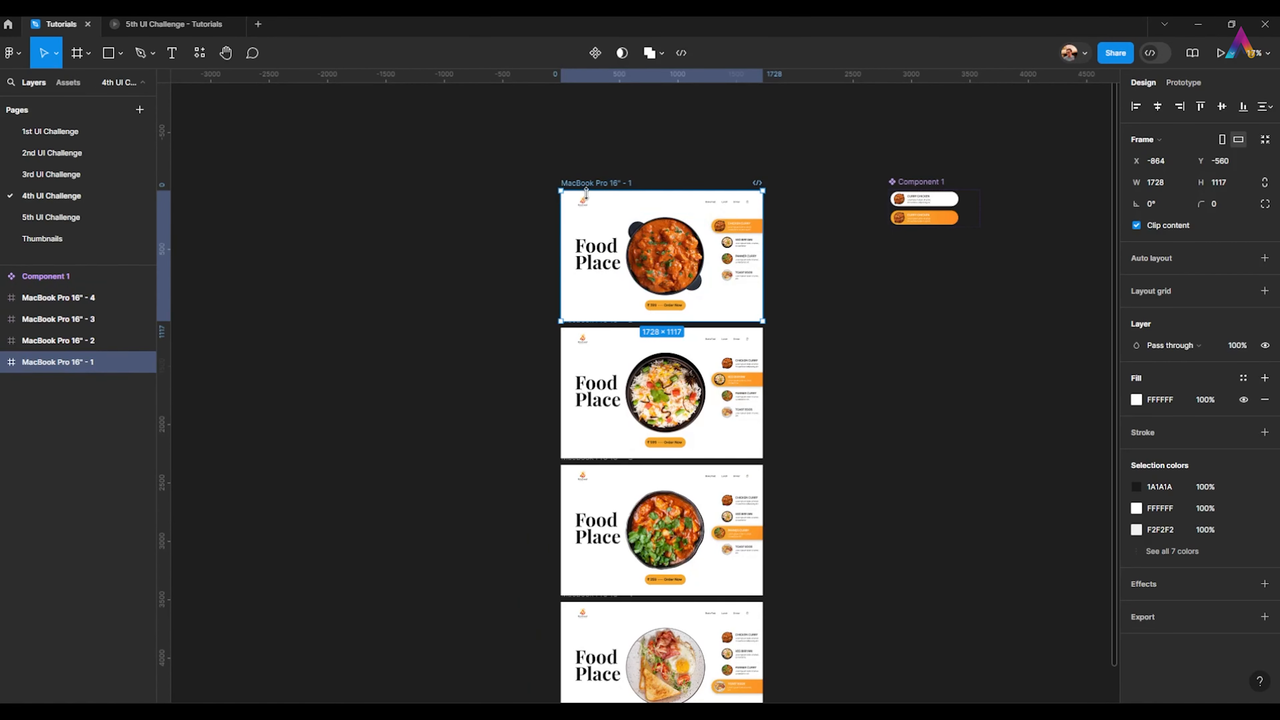
click(599, 176)
double_click(608, 181)
click(618, 168)
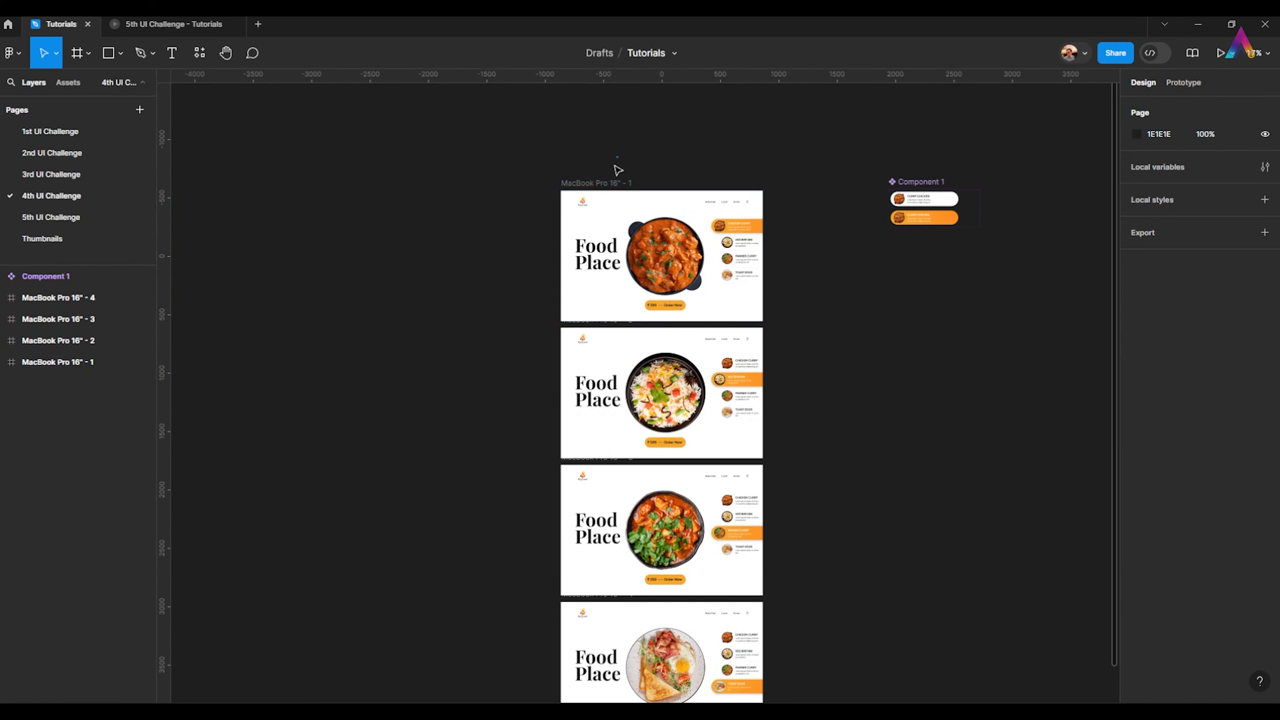
click(594, 183)
click(49, 217)
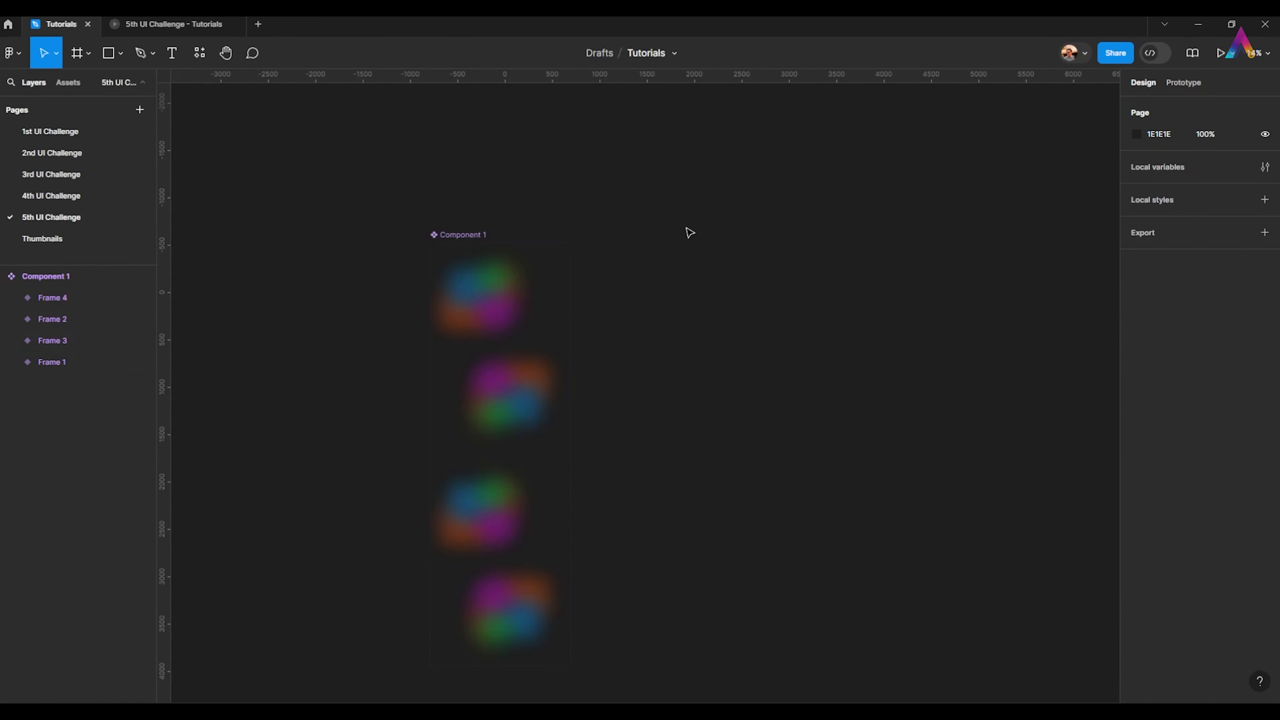
key(ctrl+v)
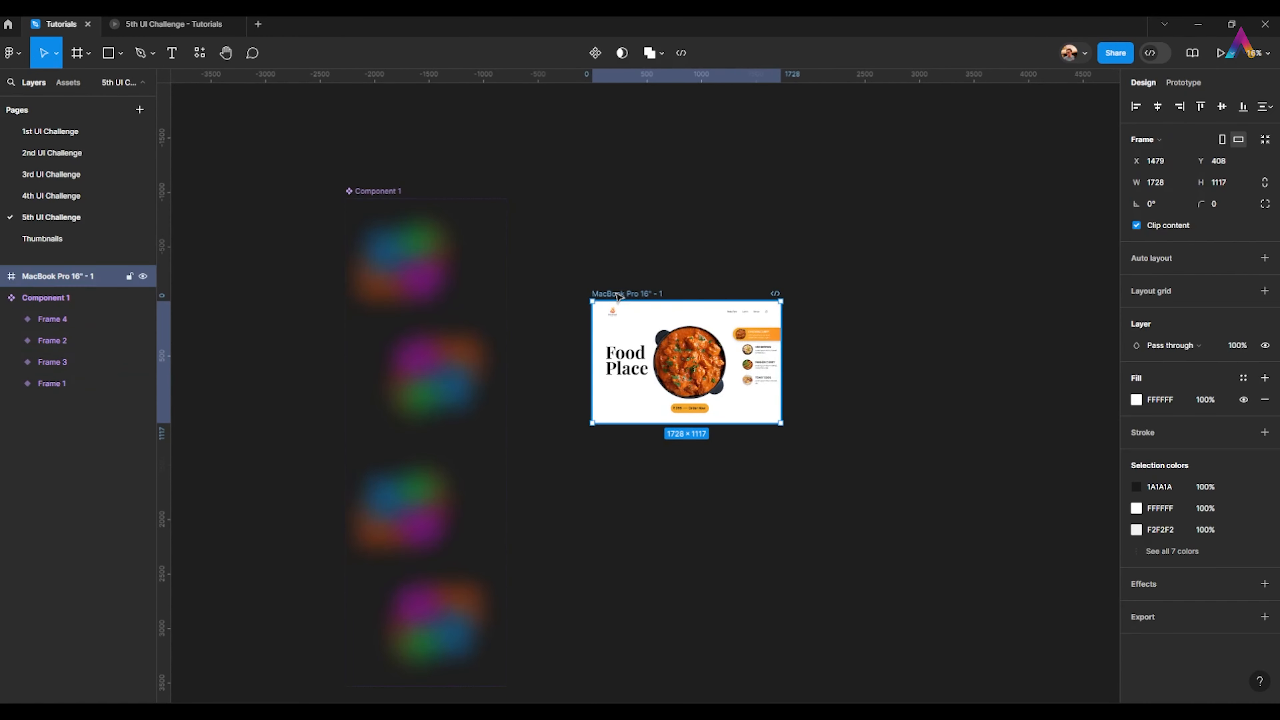
drag(625, 293, 625, 203)
Place an instance of the Frame 1 gradient variant inside the MacBook Pro 16" - 1 frame at about X 66, Y 27
click(395, 251)
drag(433, 246, 658, 260)
scroll(658, 261, up, 5)
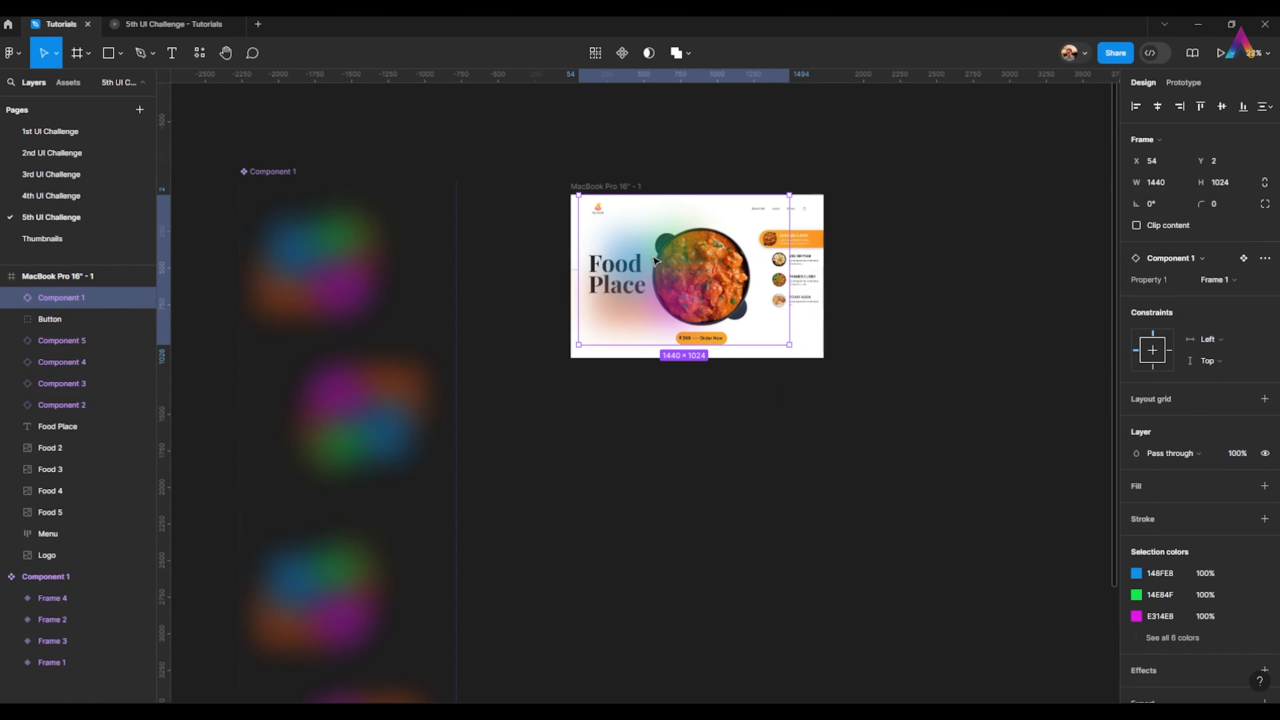
drag(540, 221, 537, 225)
drag(537, 234, 567, 225)
scroll(566, 225, down, 1)
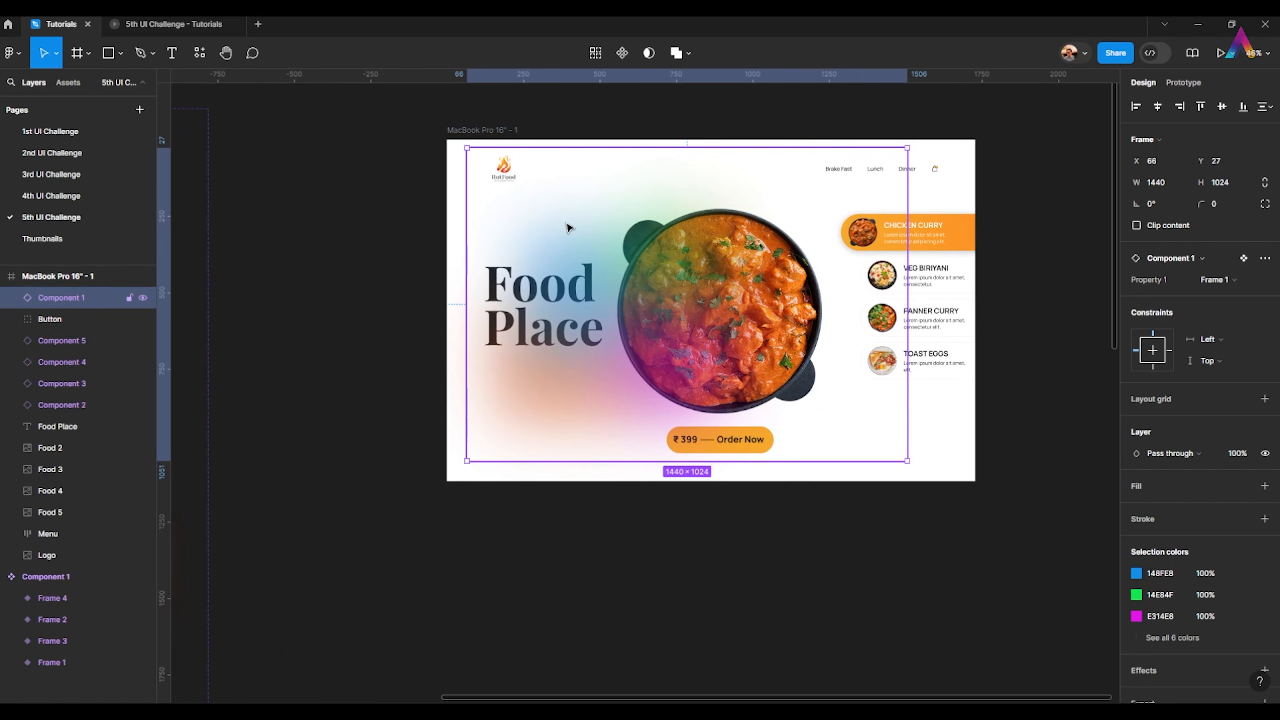
Send the gradient instance behind all of the food page's content and set its opacity to 80%
key(bracketleft)
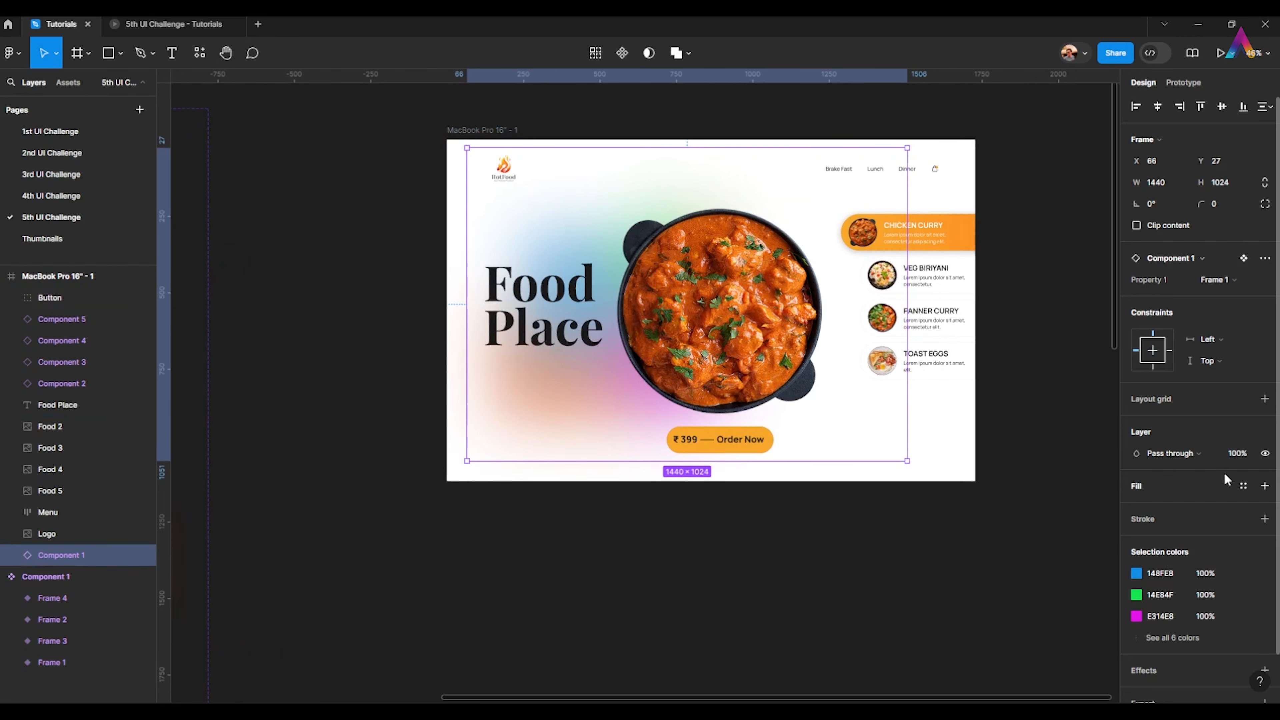
click(1235, 456)
text(60)
key(Return)
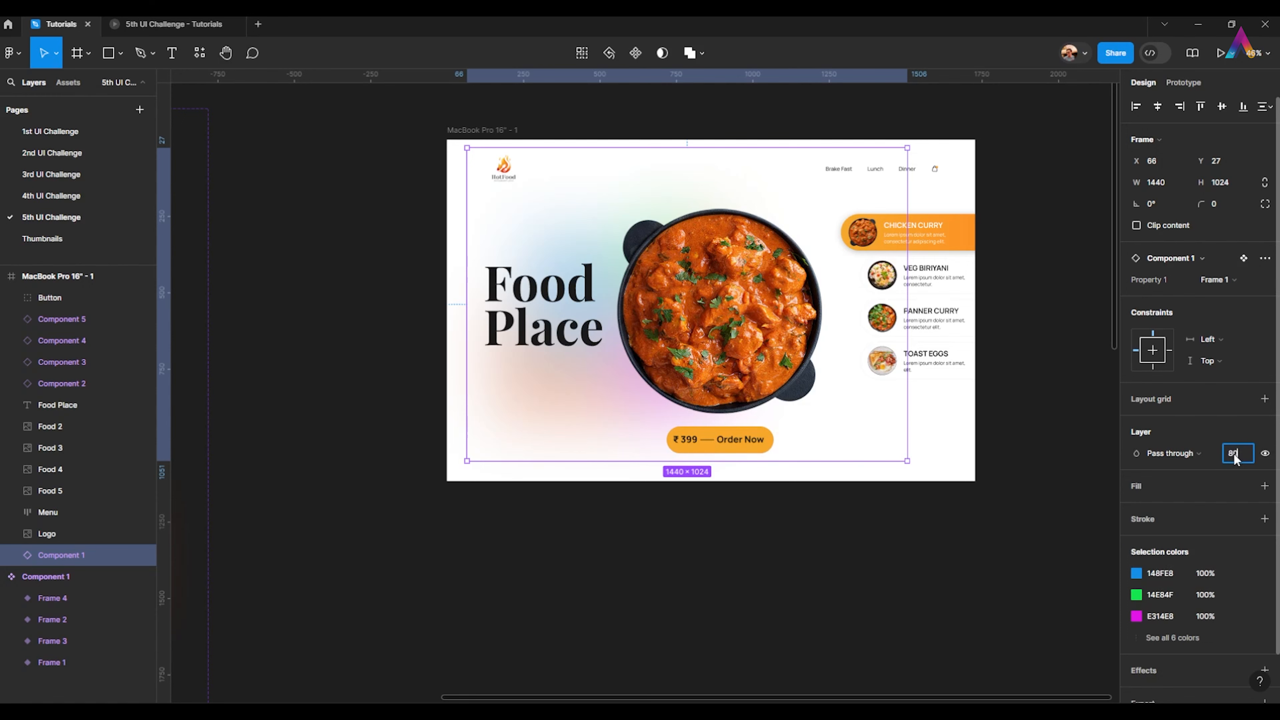
key(Return)
Enlarge the gradient instance proportionally so it covers more of the food page's background
scroll(807, 280, down, 2)
drag(732, 263, 697, 297)
scroll(701, 308, up, 1)
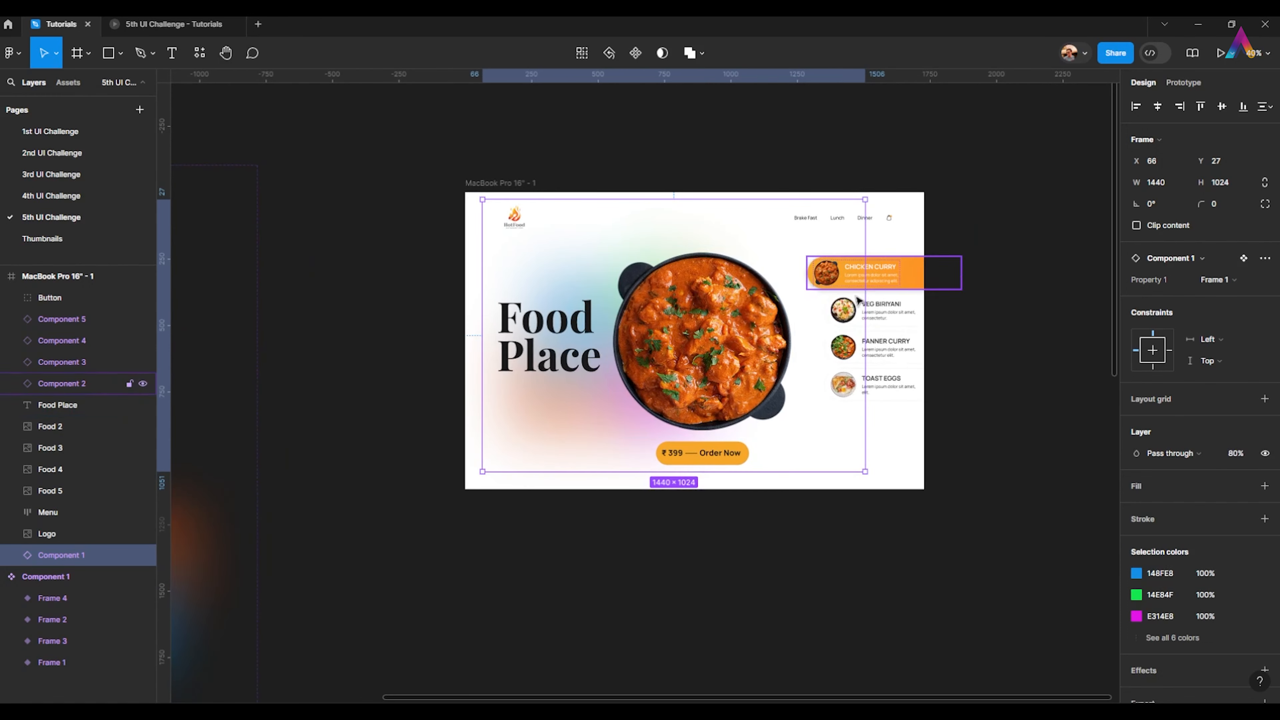
drag(866, 292, 884, 292)
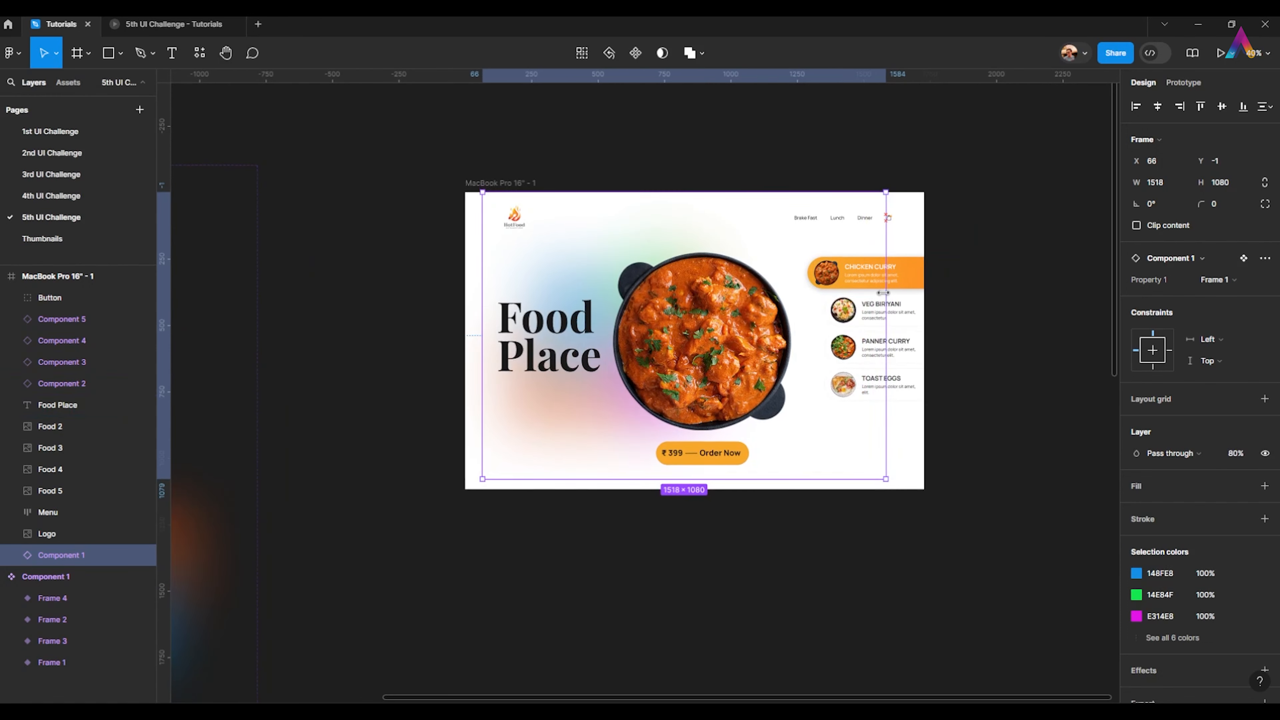
drag(887, 479, 901, 490)
scroll(784, 295, down, 2)
drag(532, 282, 630, 319)
Add a flow starting point to the MacBook Pro 16" - 1 frame
scroll(640, 324, down, 2)
click(694, 235)
scroll(694, 252, up, 2)
drag(694, 252, 620, 255)
click(628, 280)
click(1166, 85)
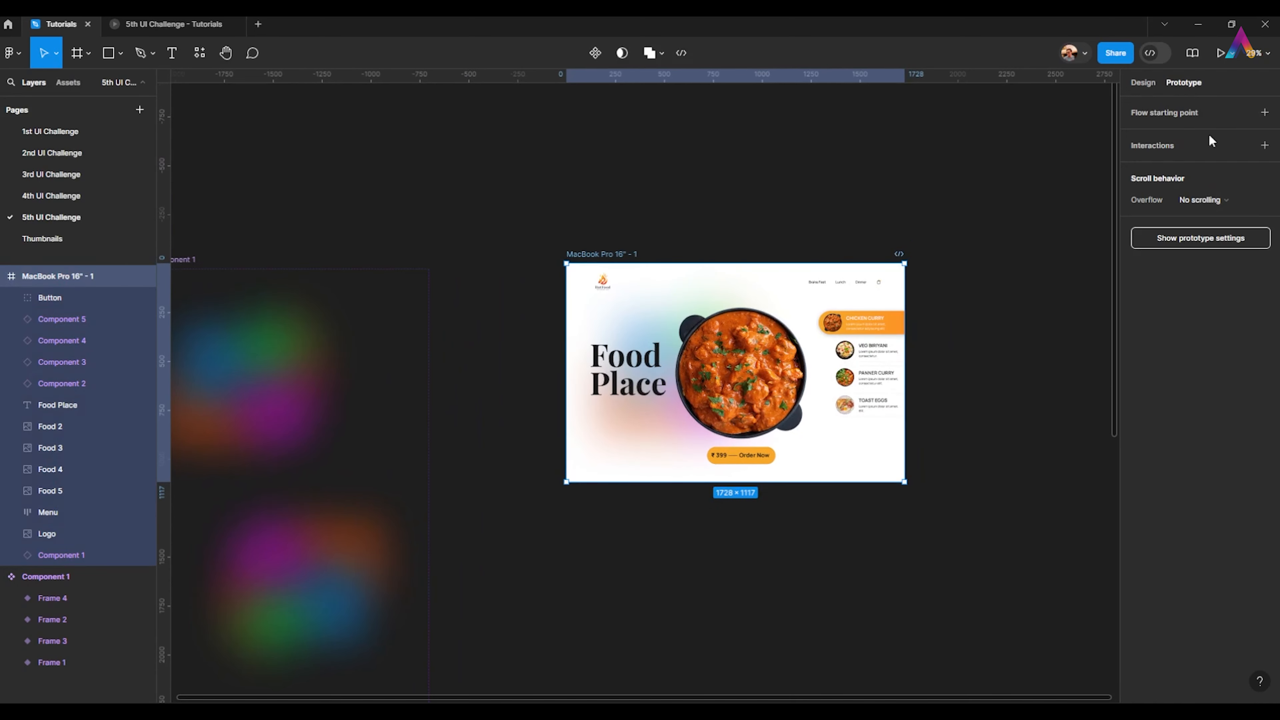
click(1266, 113)
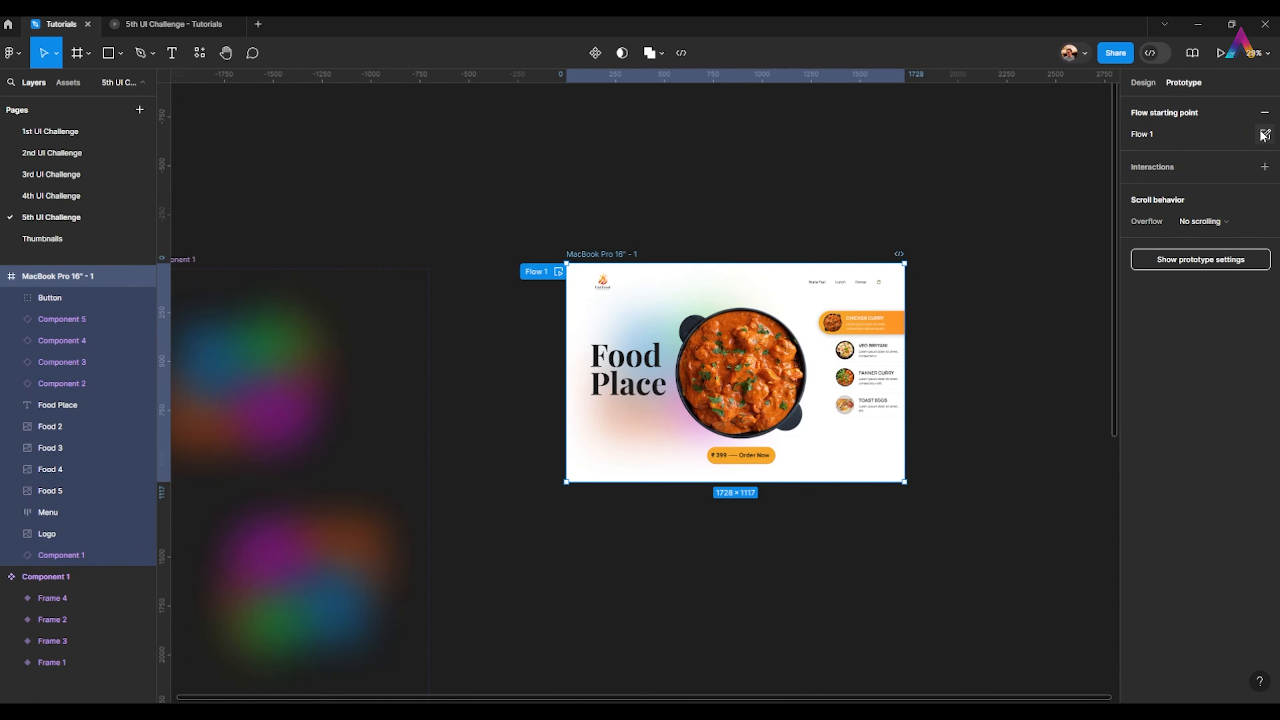
Present the food page prototype to watch the animated background, zoomed to fit width and height
click(1220, 53)
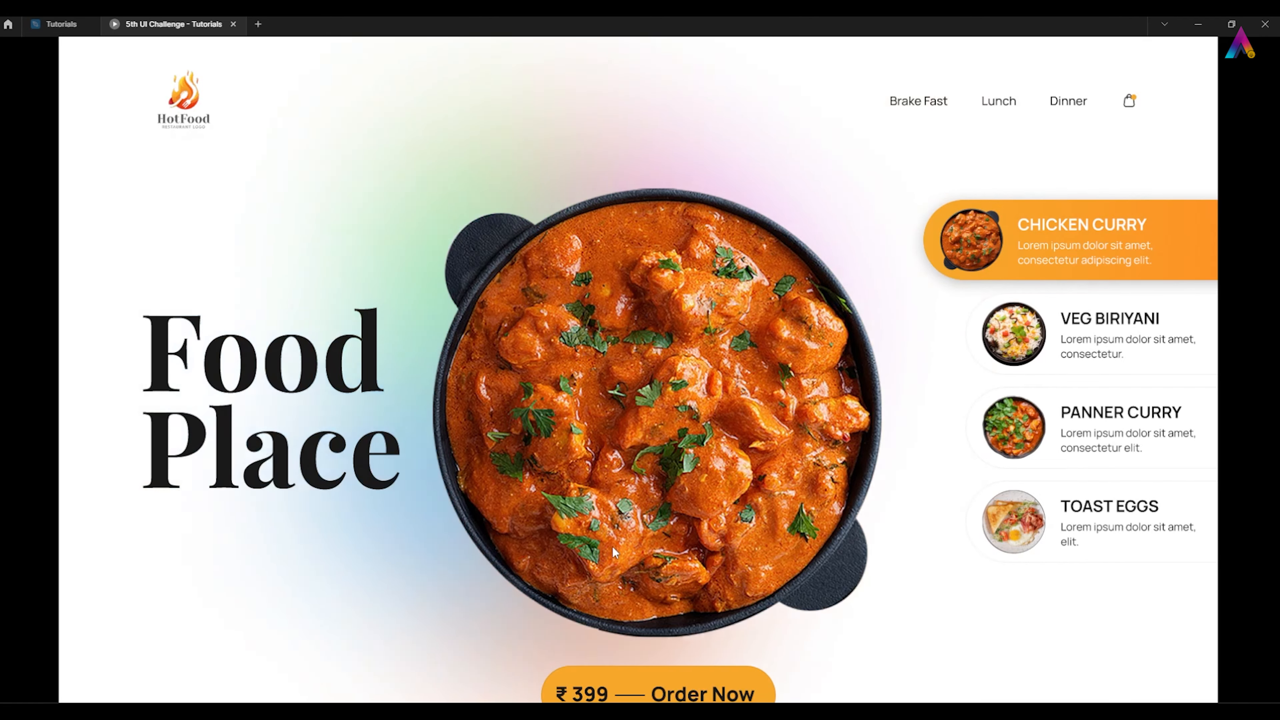
key(z)
key(z)
key(z)
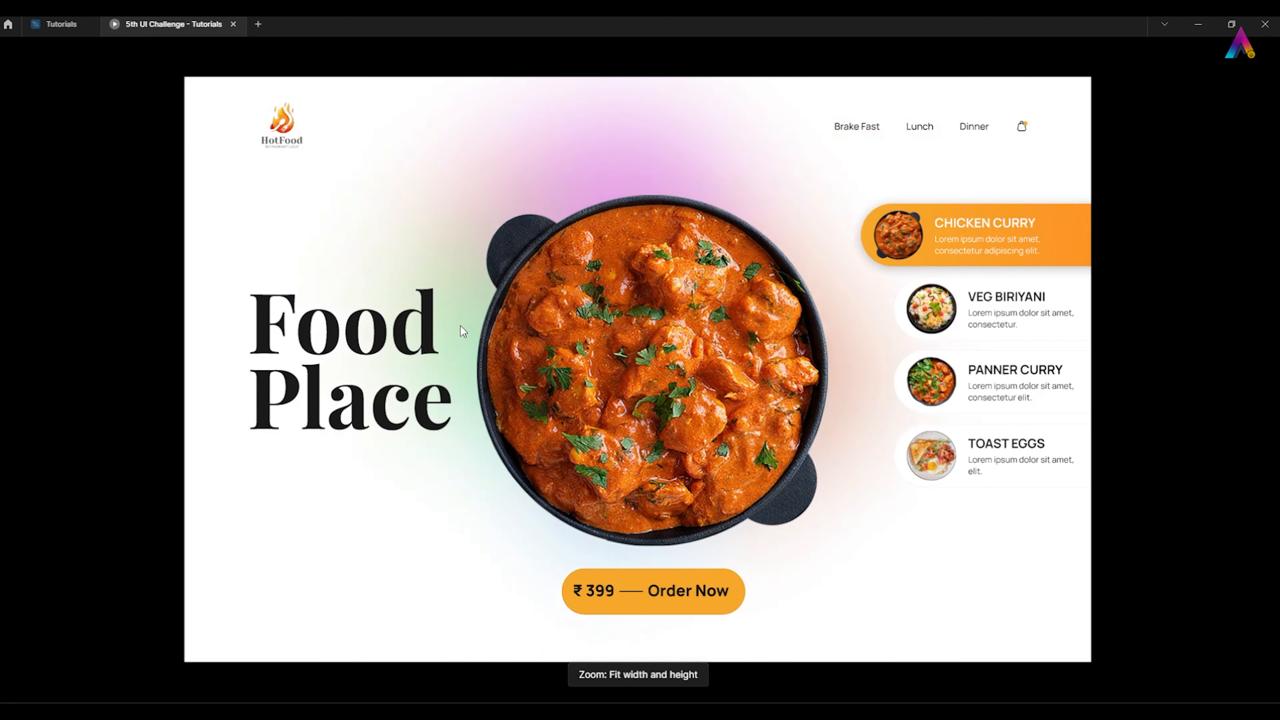